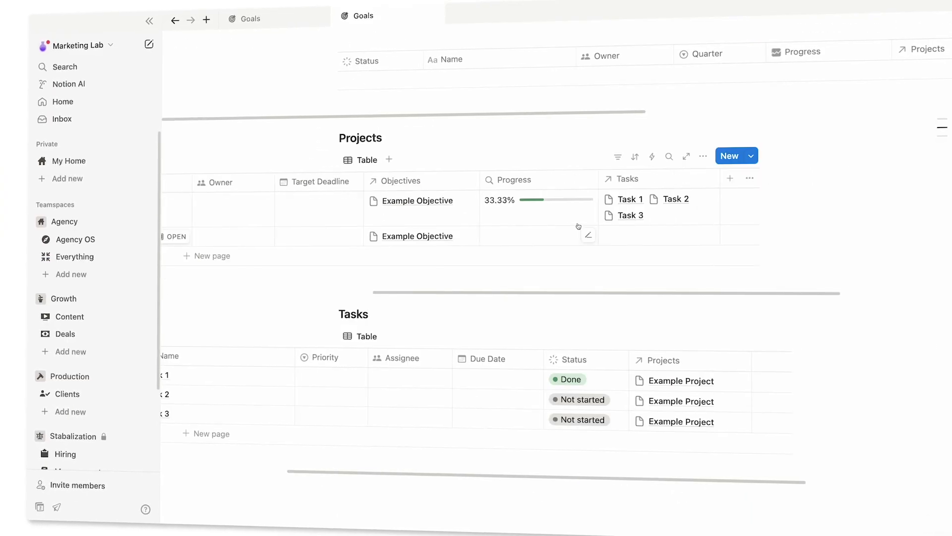
Set Example Project's status to Done and open Example Objective in side peek.
click(579, 399)
scroll(495, 263, up, 10)
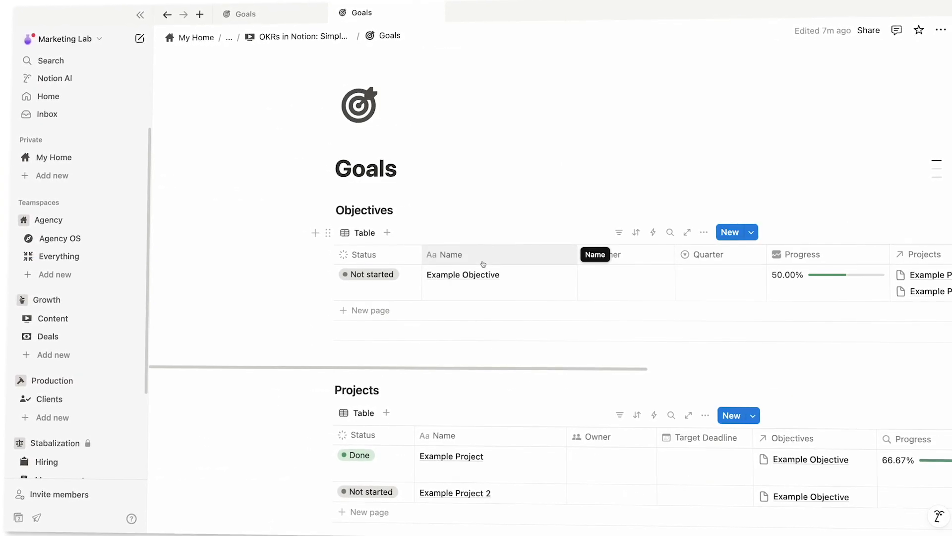
scroll(489, 208, down, 1)
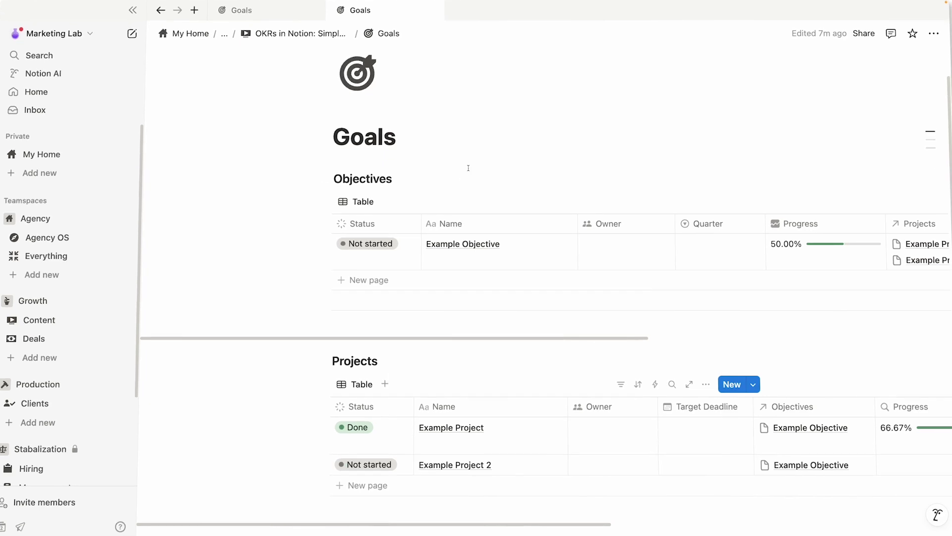
click(462, 243)
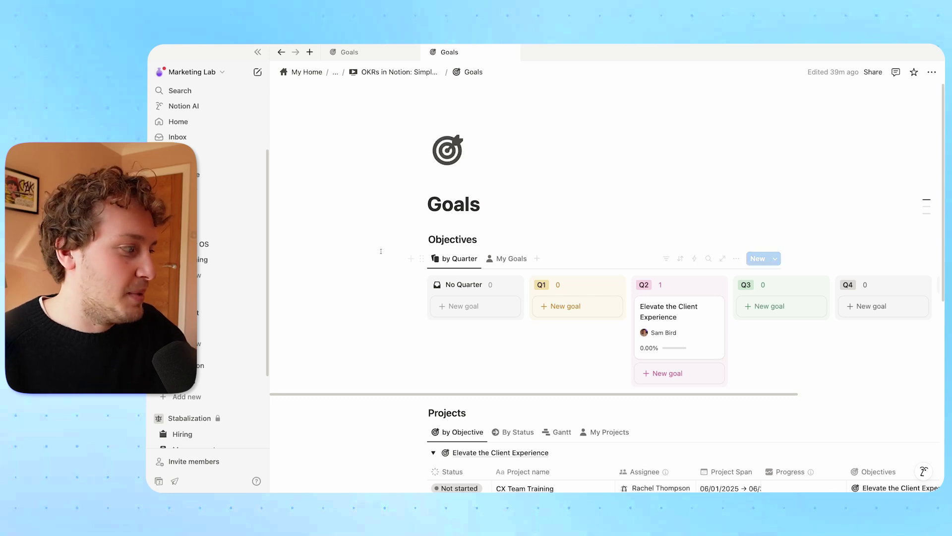
Scroll the Goals page and open the Elevate the Client Experience objective as a full page.
scroll(382, 254, down, 2)
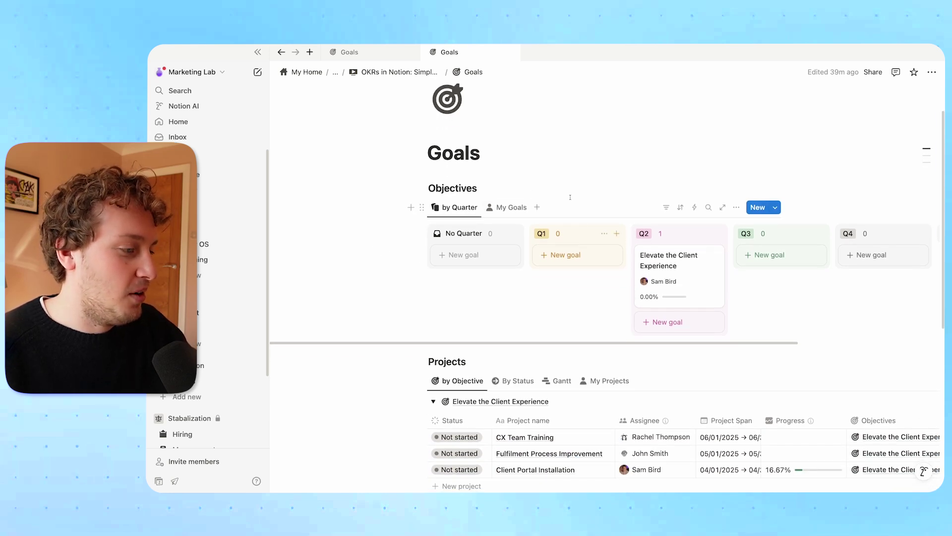
scroll(549, 247, down, 5)
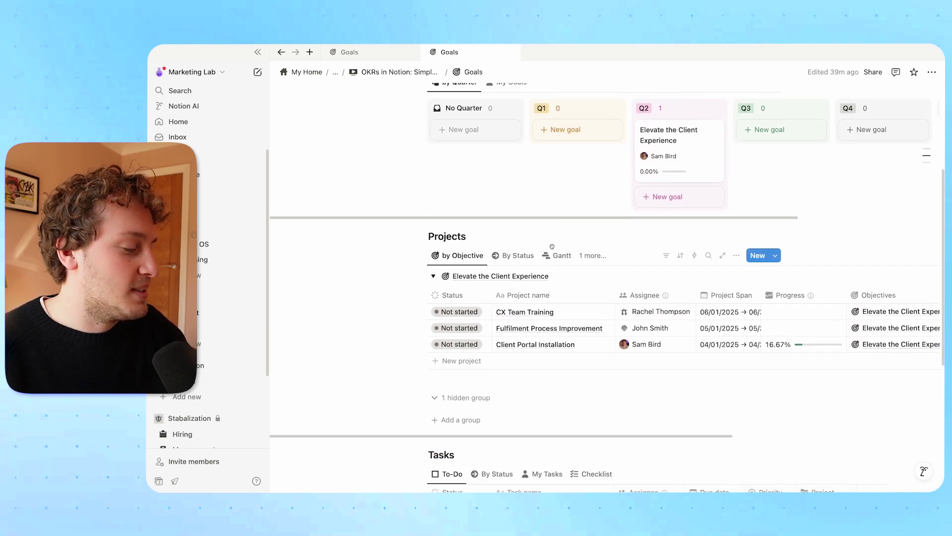
scroll(502, 282, down, 10)
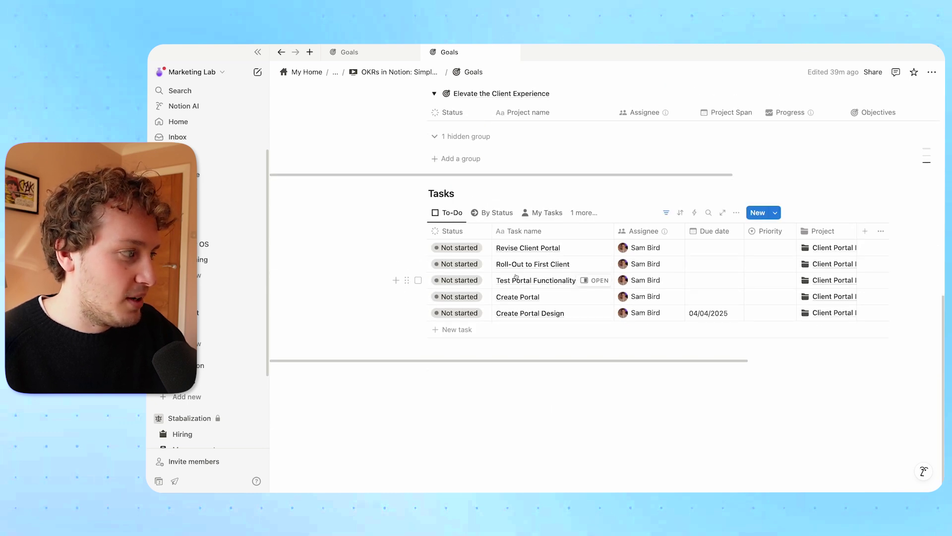
scroll(516, 277, up, 15)
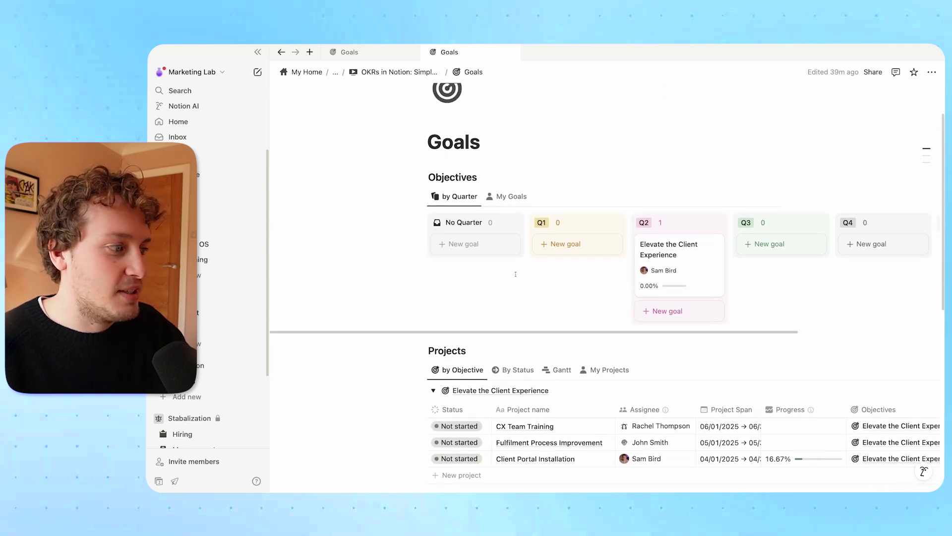
click(703, 268)
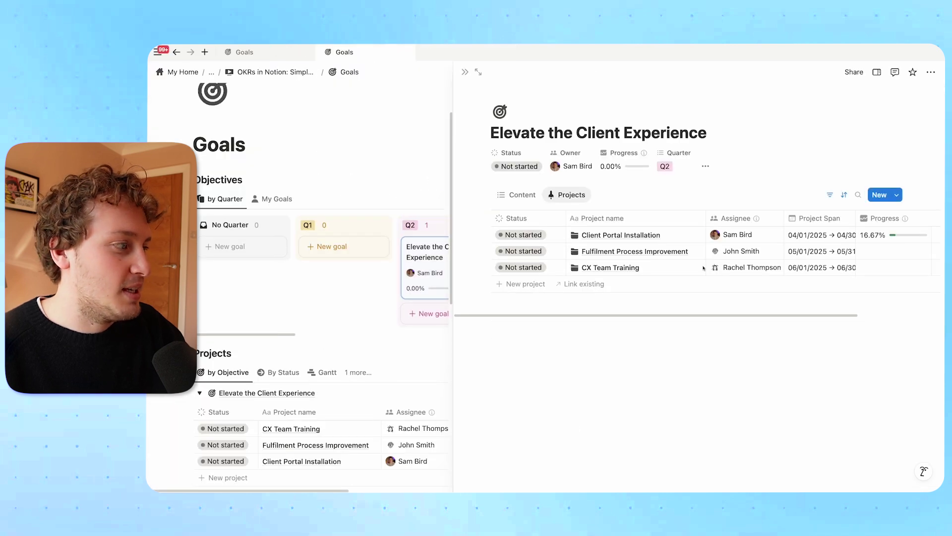
click(478, 72)
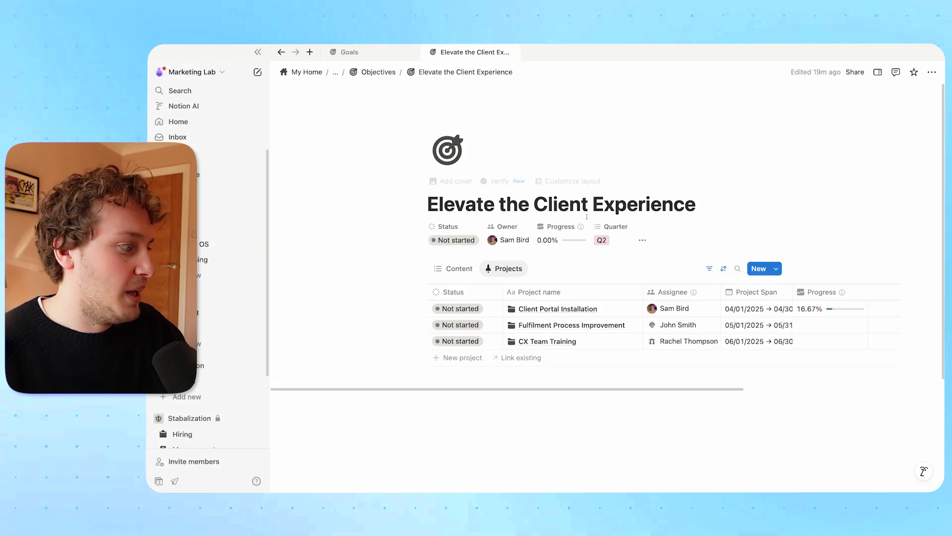
Open the Client Portal Installation project and show its To-Do tasks.
scroll(586, 217, down, 1)
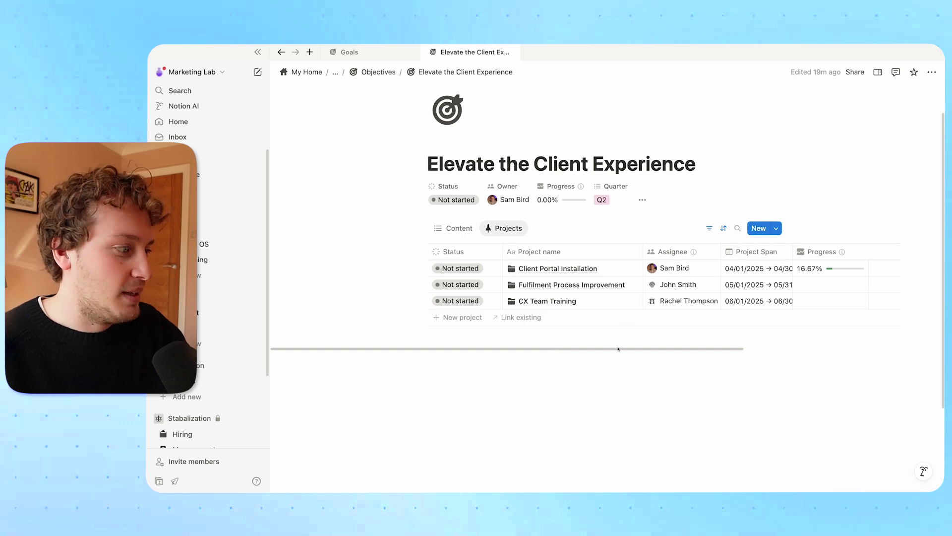
click(625, 269)
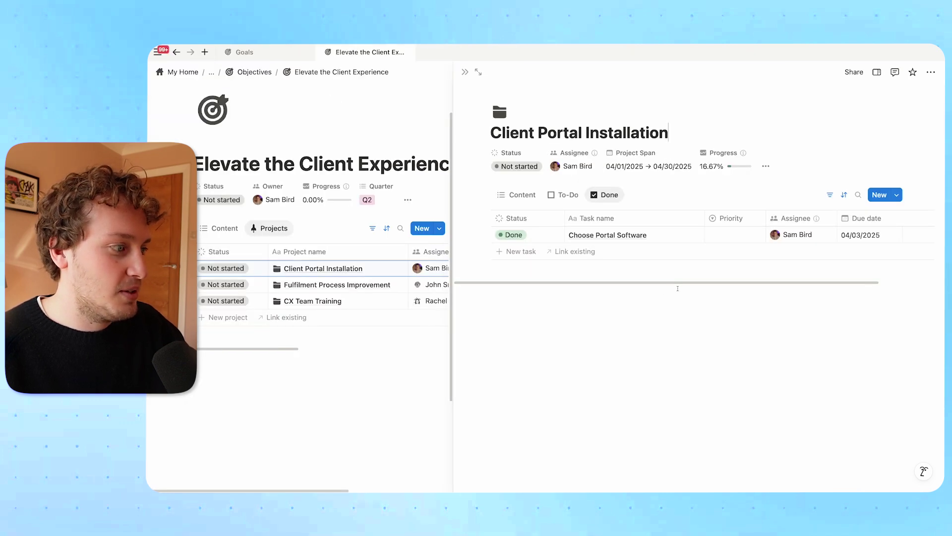
click(564, 194)
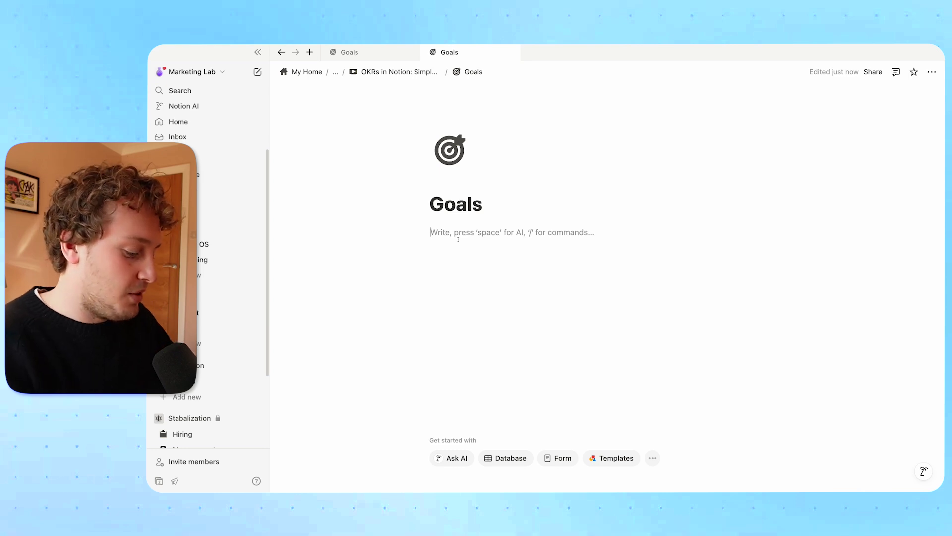
Add an 'Objectives' Heading 3 and start a /datab database block beneath it.
text(/)
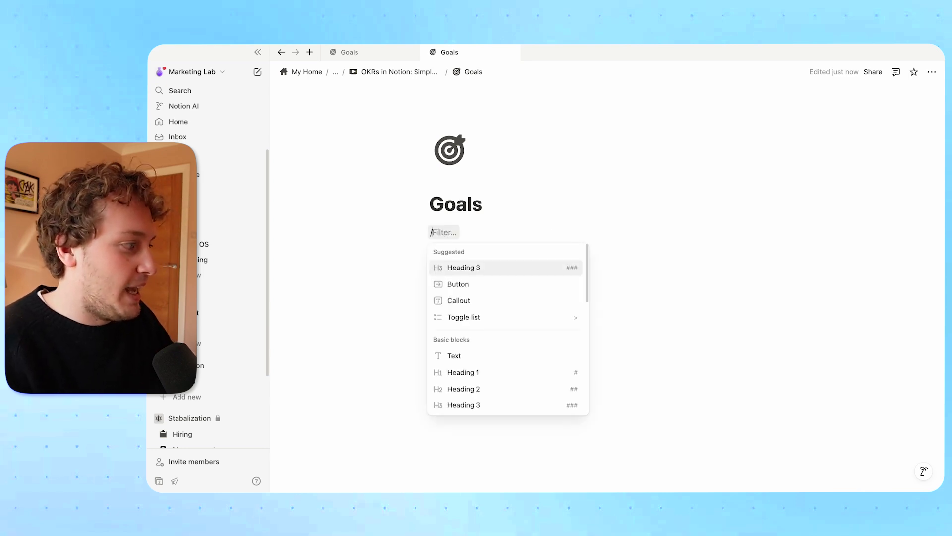
text(3)
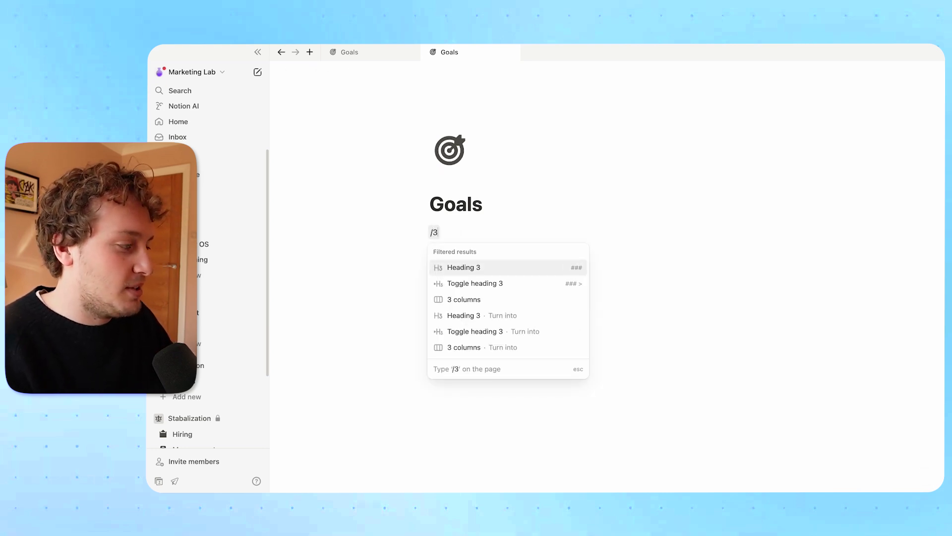
key(Return)
text(Objectives)
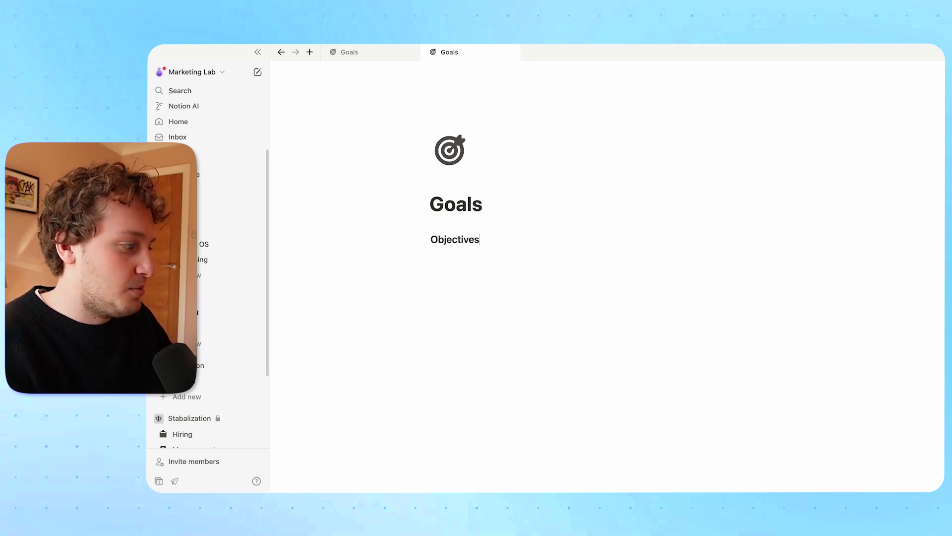
key(Return)
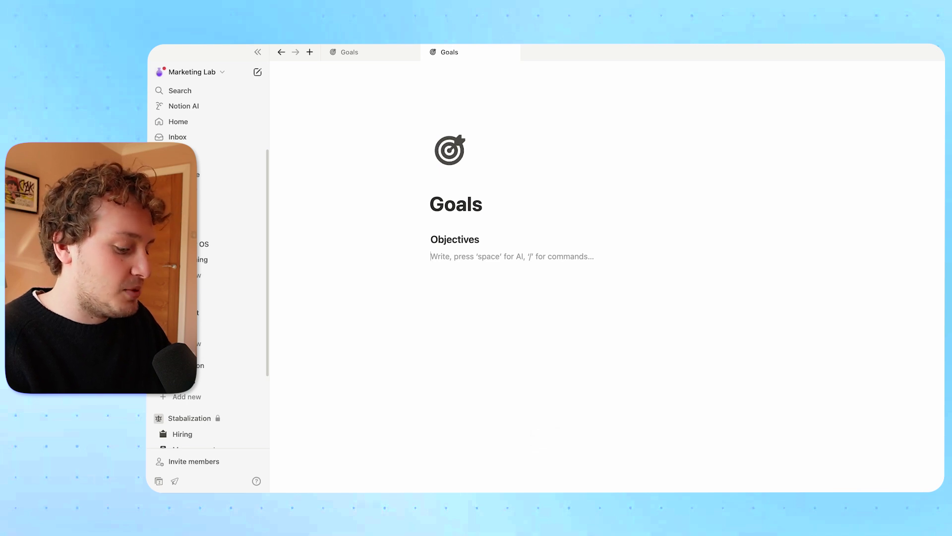
text(/)
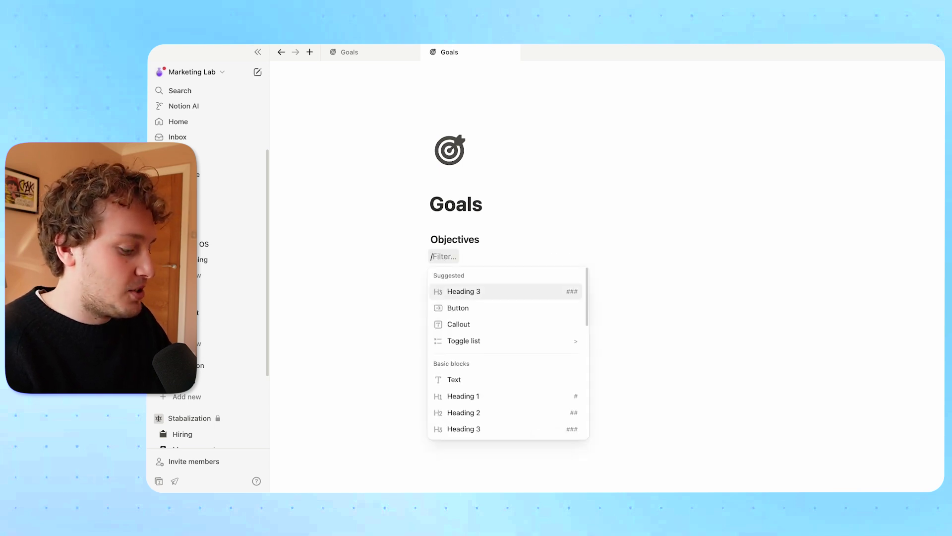
text(datab)
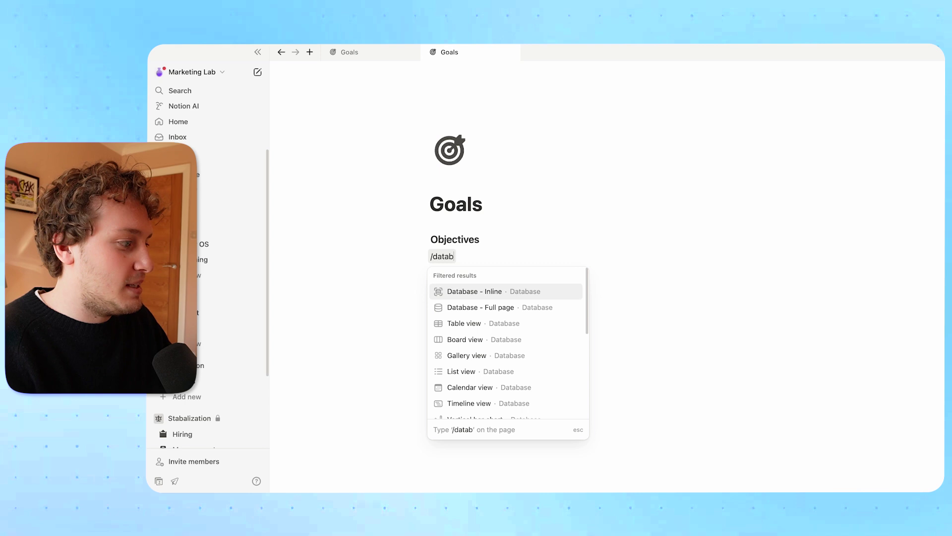
Insert a new empty inline database named 'Objective' with its title hidden.
click(486, 293)
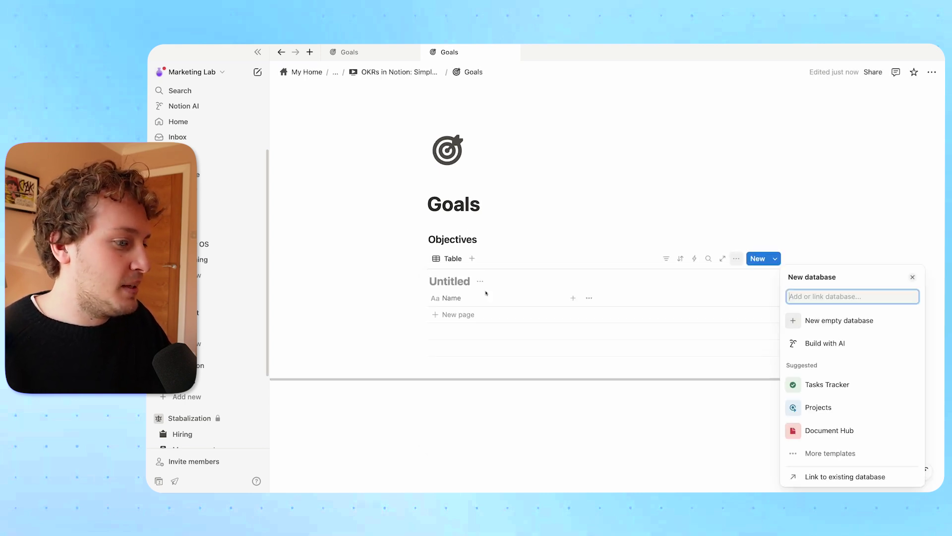
click(829, 322)
click(444, 281)
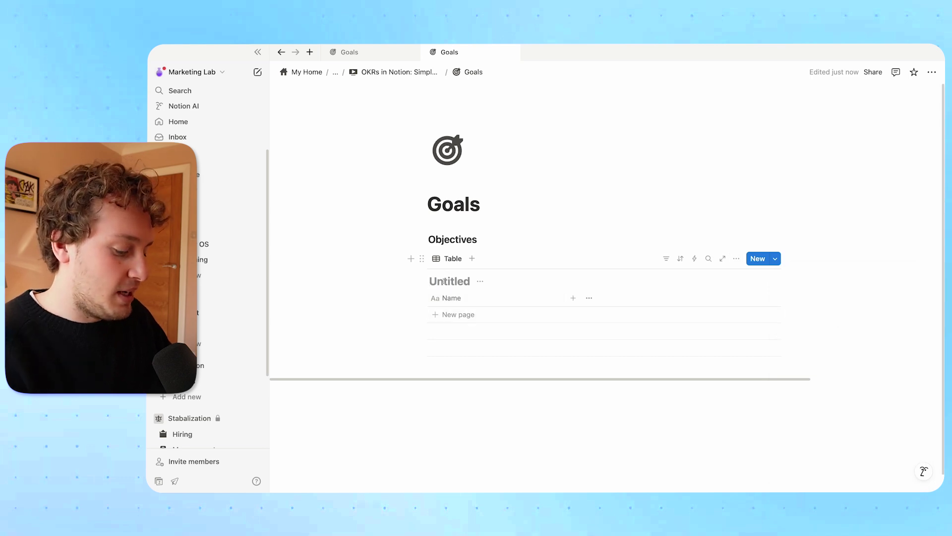
text(Objective)
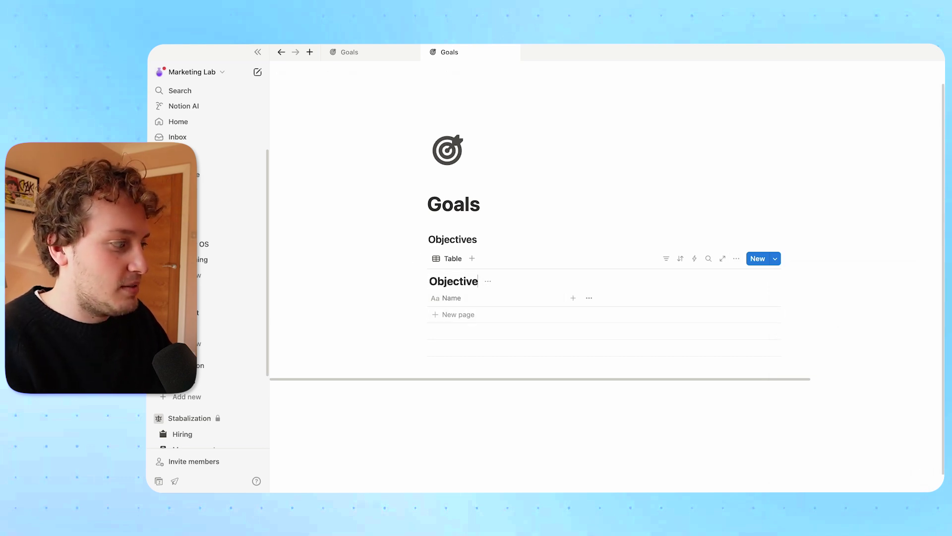
click(494, 282)
click(525, 330)
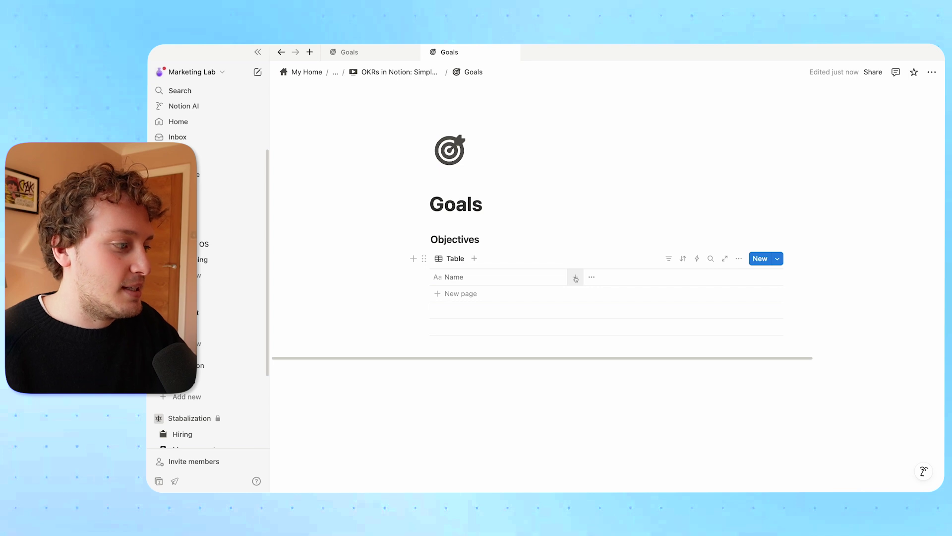
Add a Status property to Objectives and rename its Done option to Achieved.
click(575, 278)
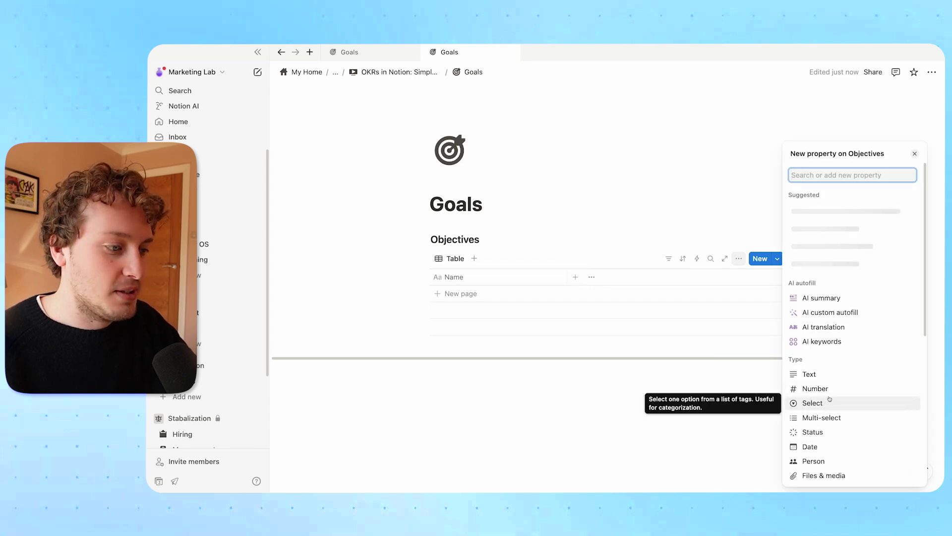
scroll(835, 392, down, 4)
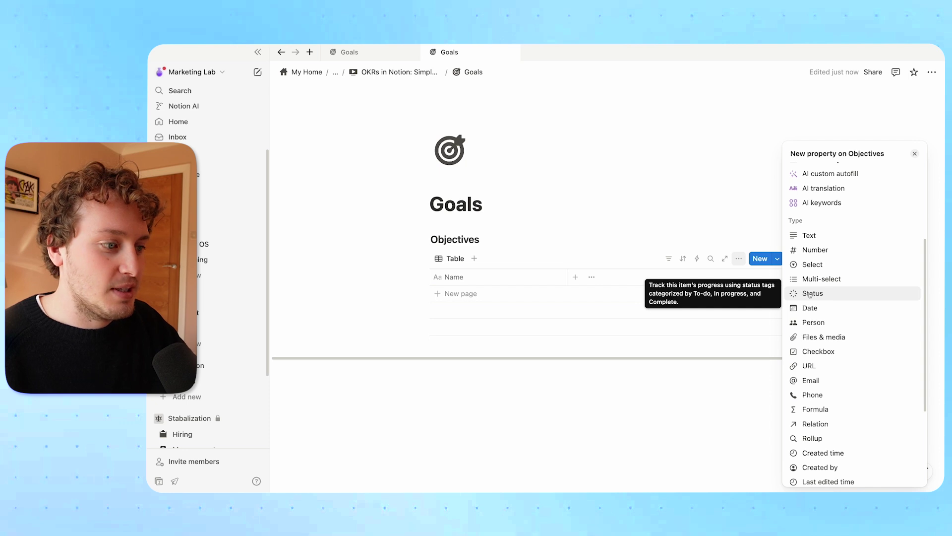
click(810, 294)
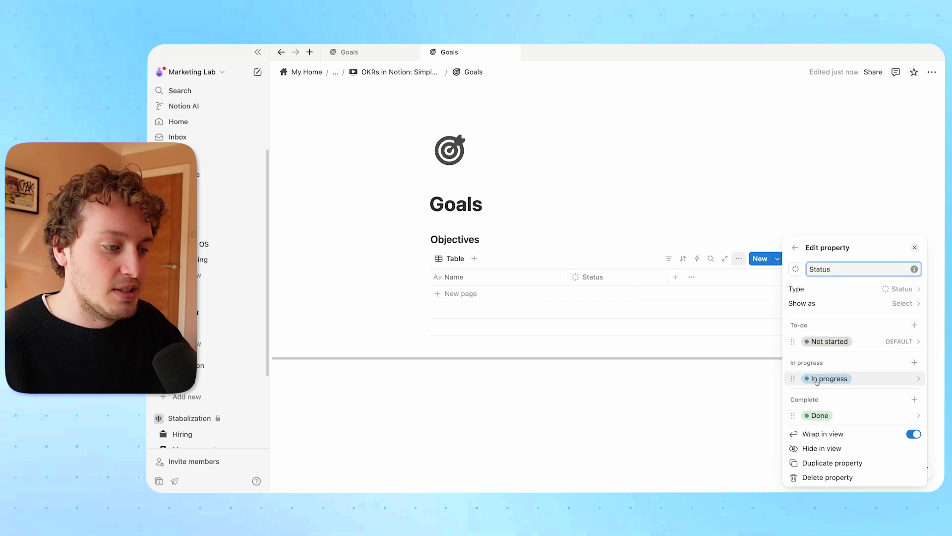
click(792, 415)
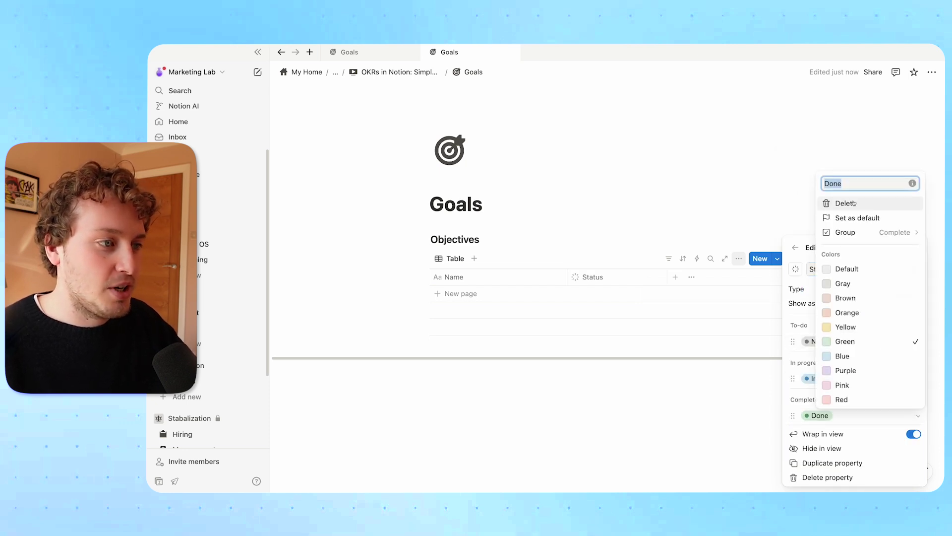
text(Achieved)
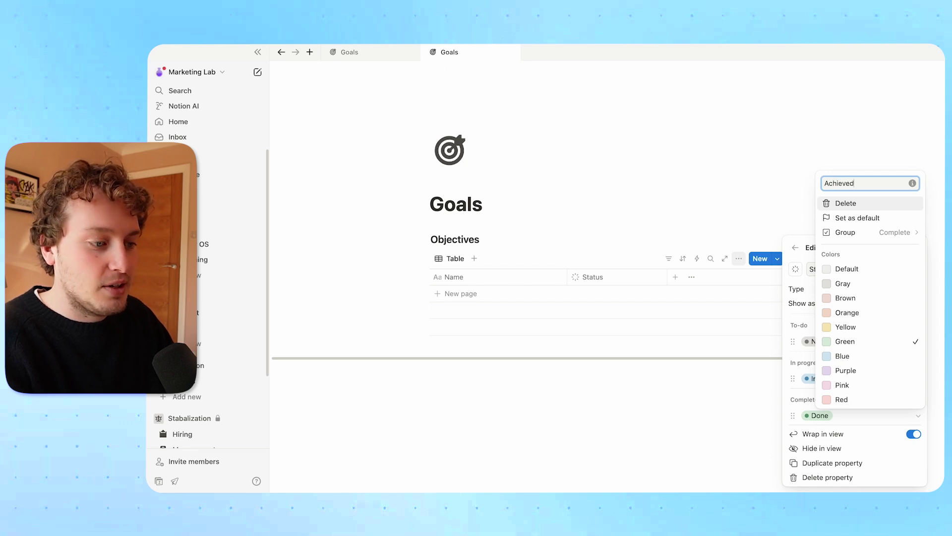
key(Return)
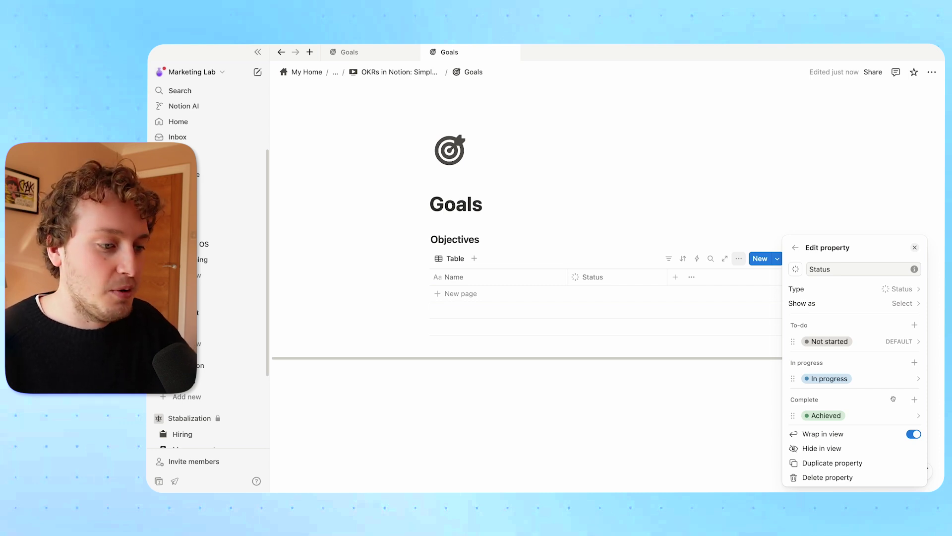
Add an Archived option to the Status property's Complete group.
click(915, 400)
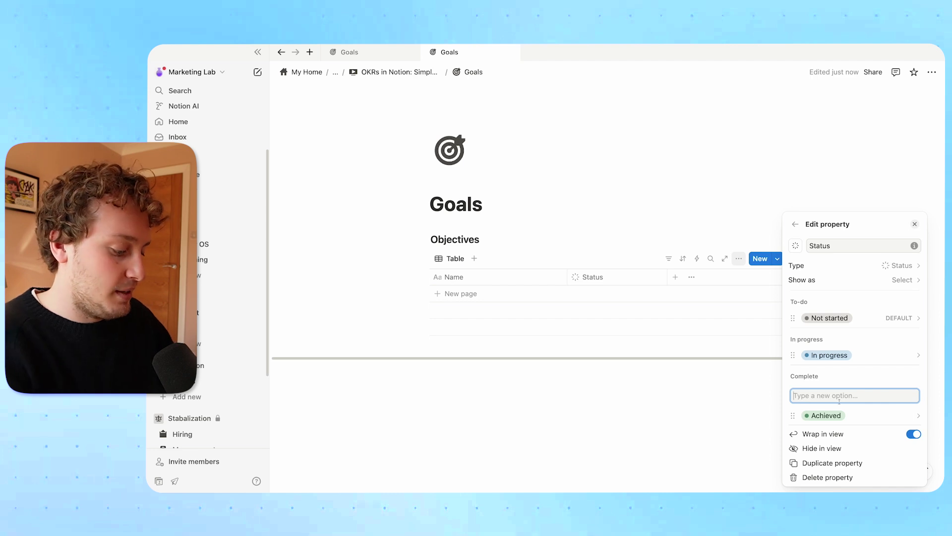
text(Archived)
key(Return)
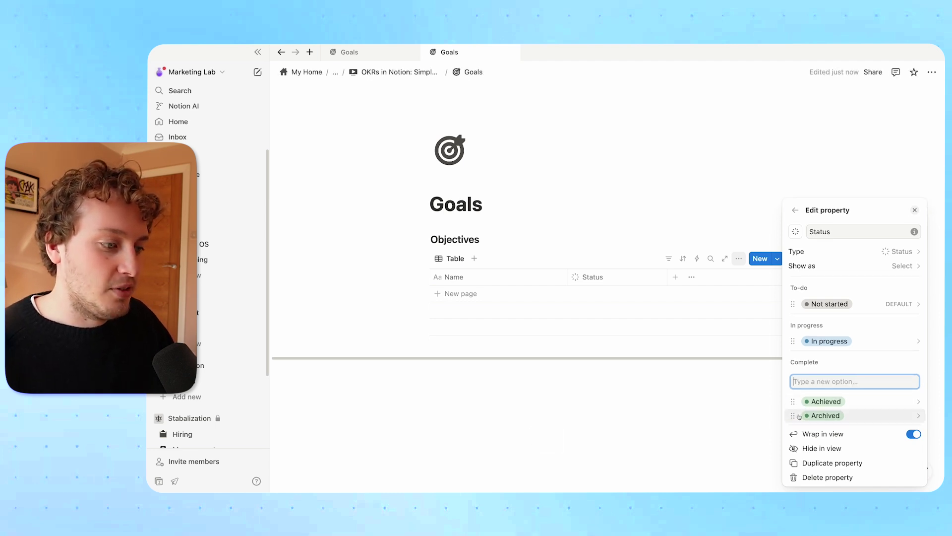
click(799, 415)
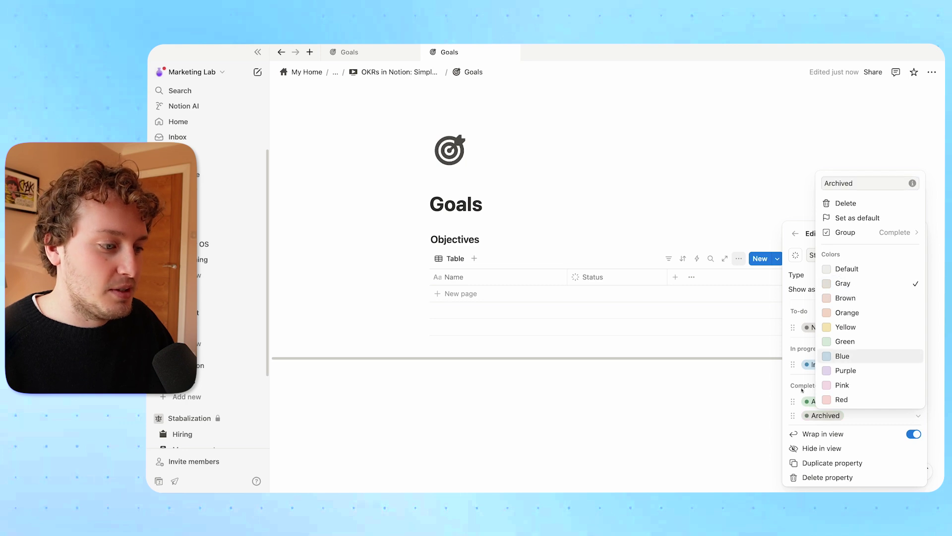
click(518, 252)
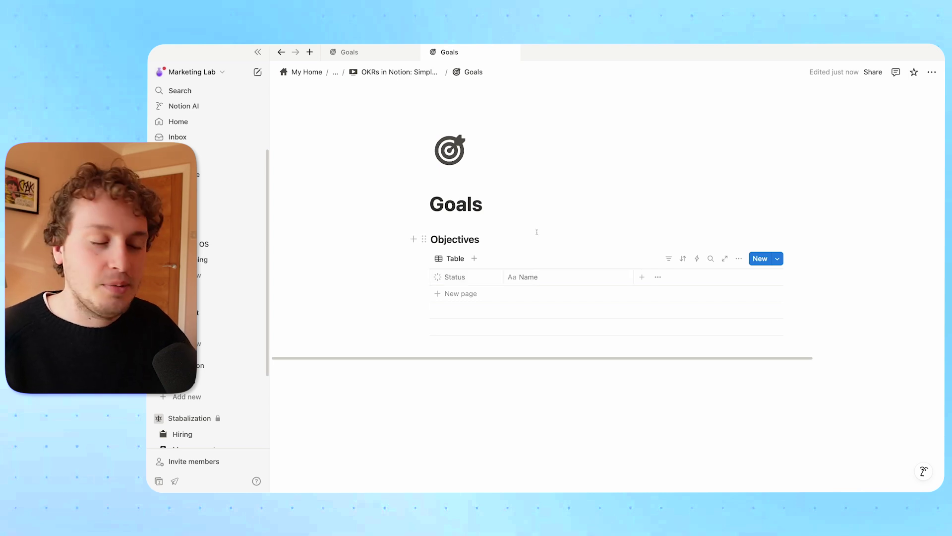
Add an 'Owner' person property to Objectives, limited to 1 person.
click(643, 279)
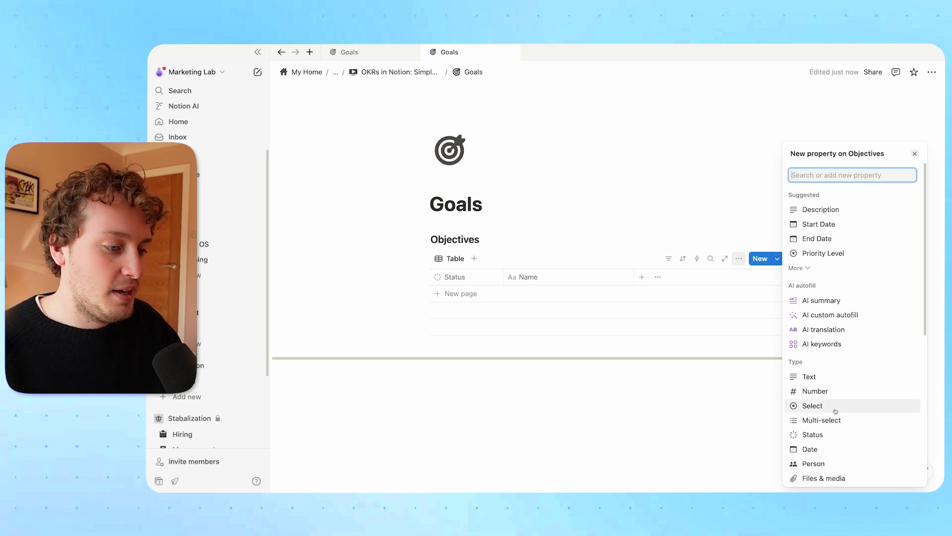
scroll(831, 407, down, 3)
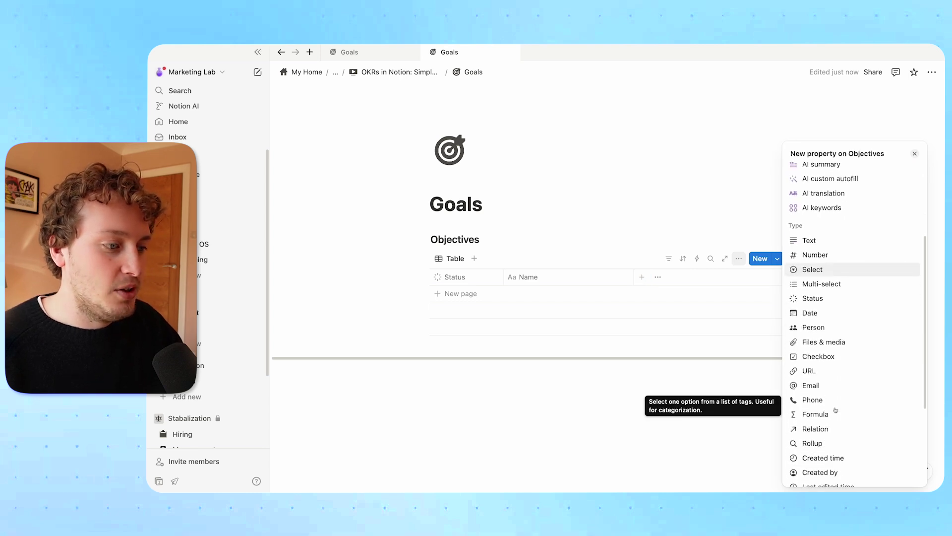
click(813, 329)
text(Owner)
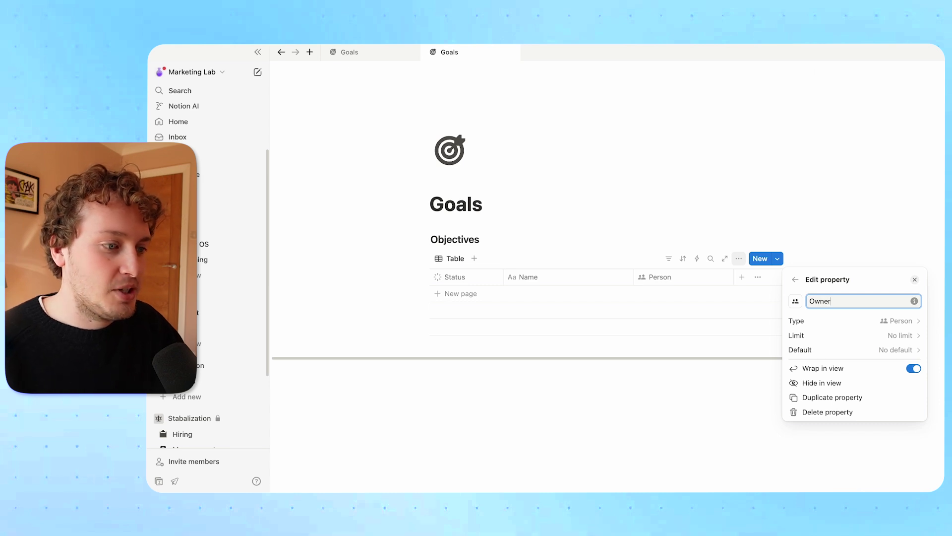
click(854, 339)
click(846, 350)
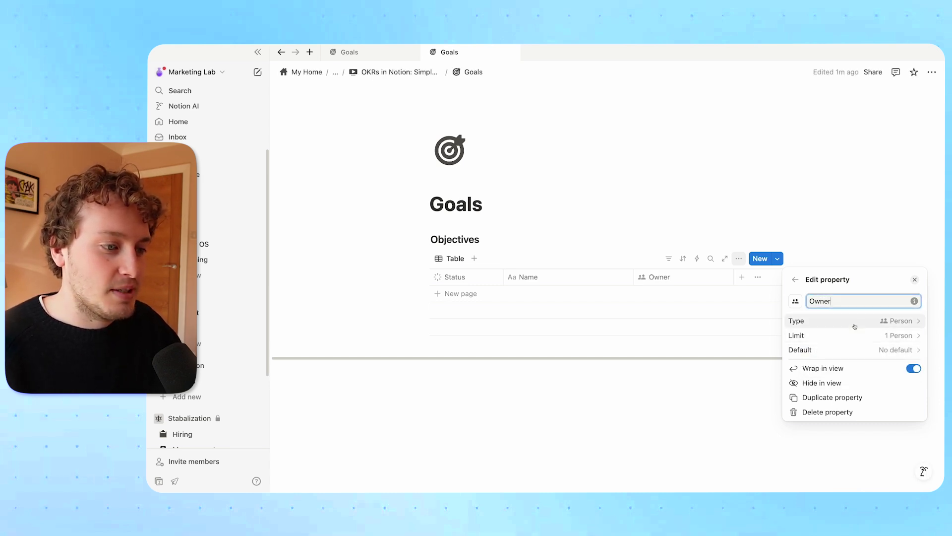
click(616, 240)
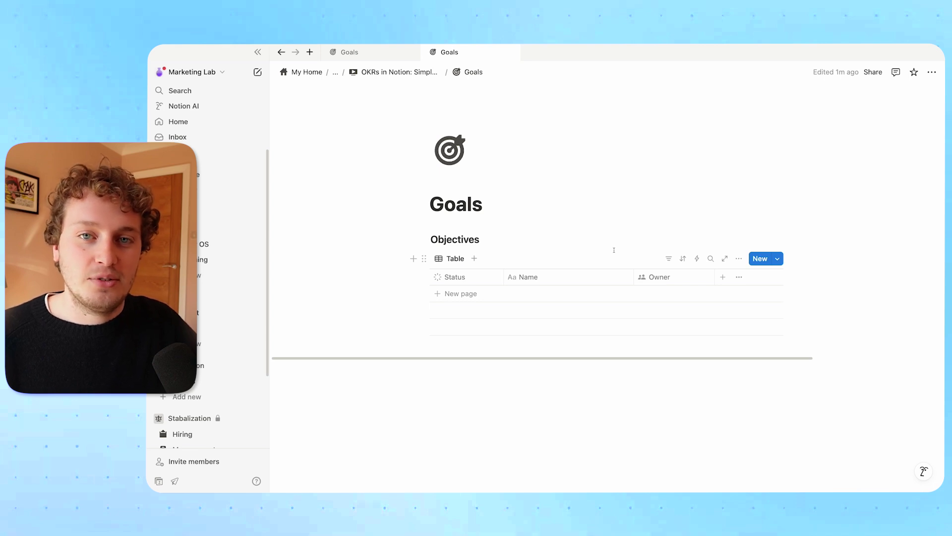
Add a 'Quarter' select property to Objectives with options Q1 to Q4.
click(723, 277)
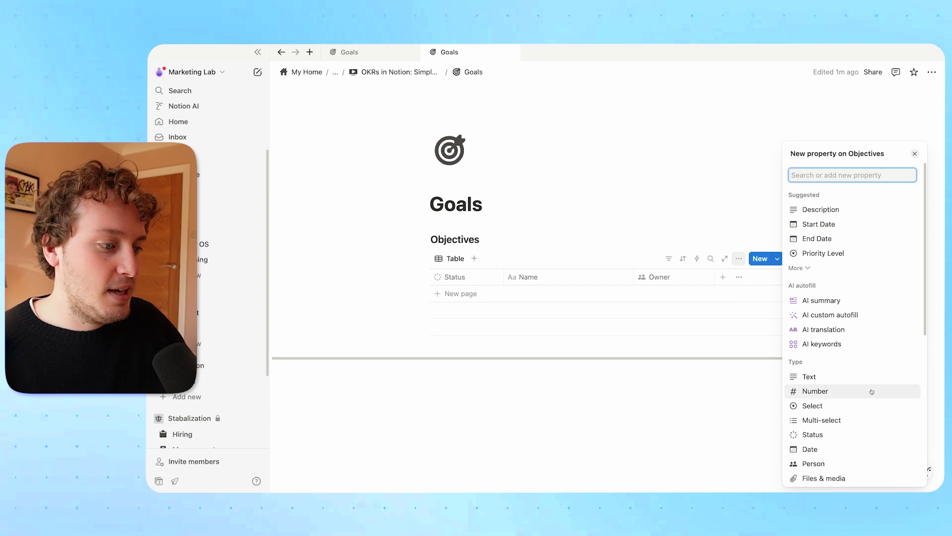
scroll(822, 298, down, 4)
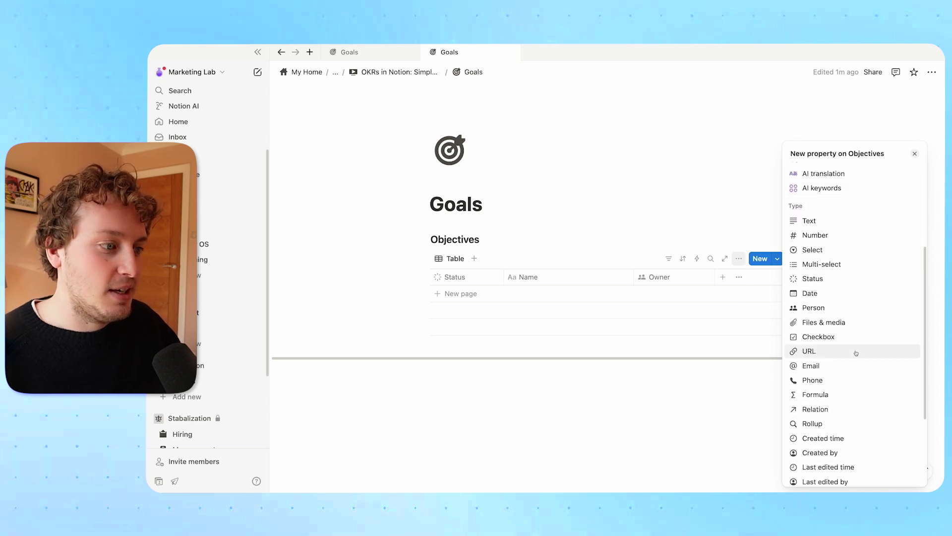
click(815, 252)
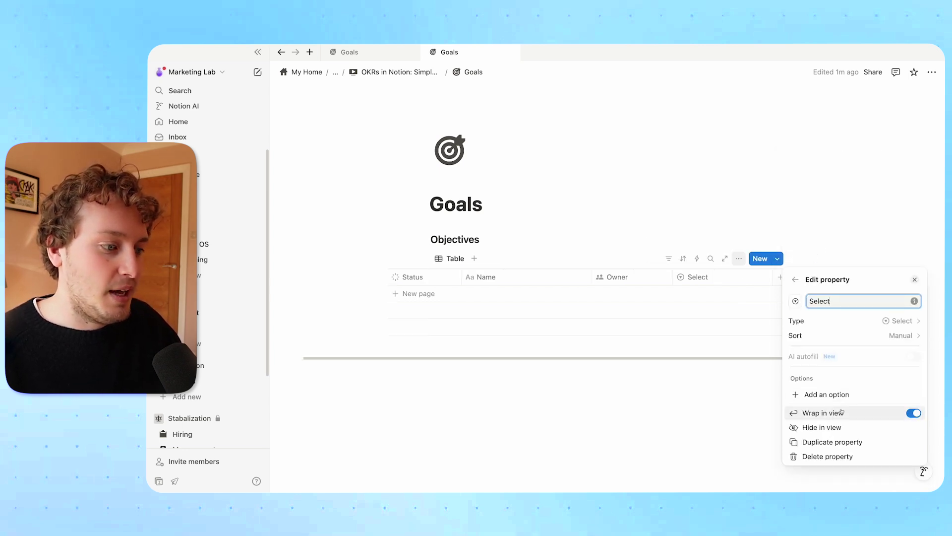
click(805, 395)
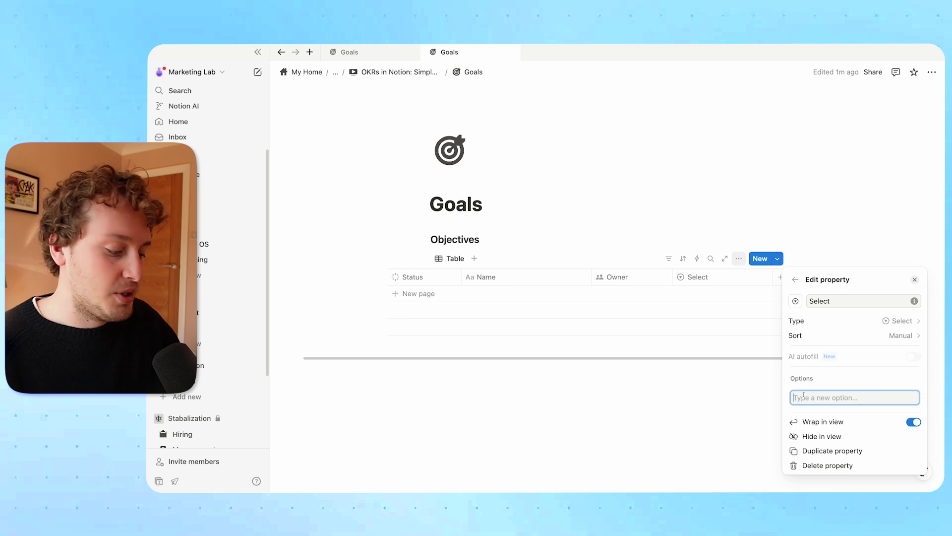
text(Q1)
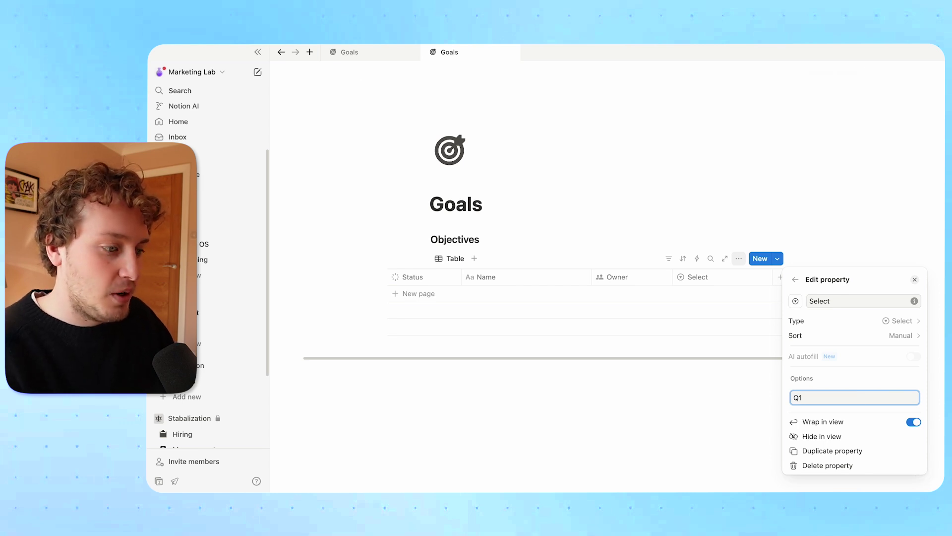
key(Return)
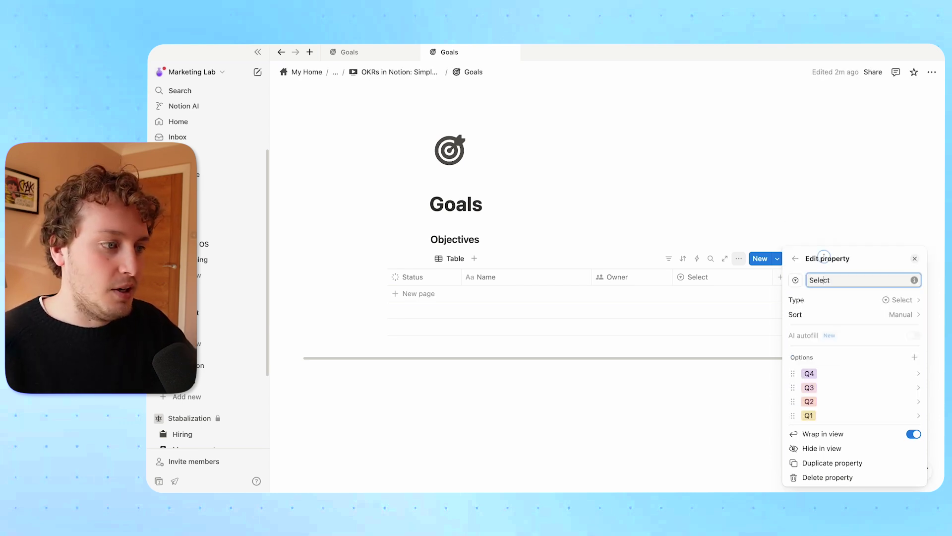
double_click(823, 279)
text(Quarter)
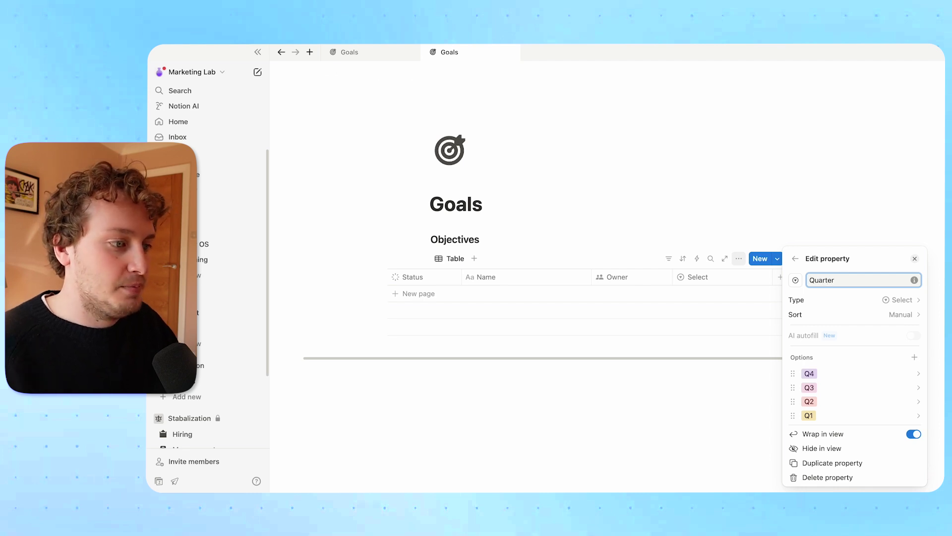
click(583, 296)
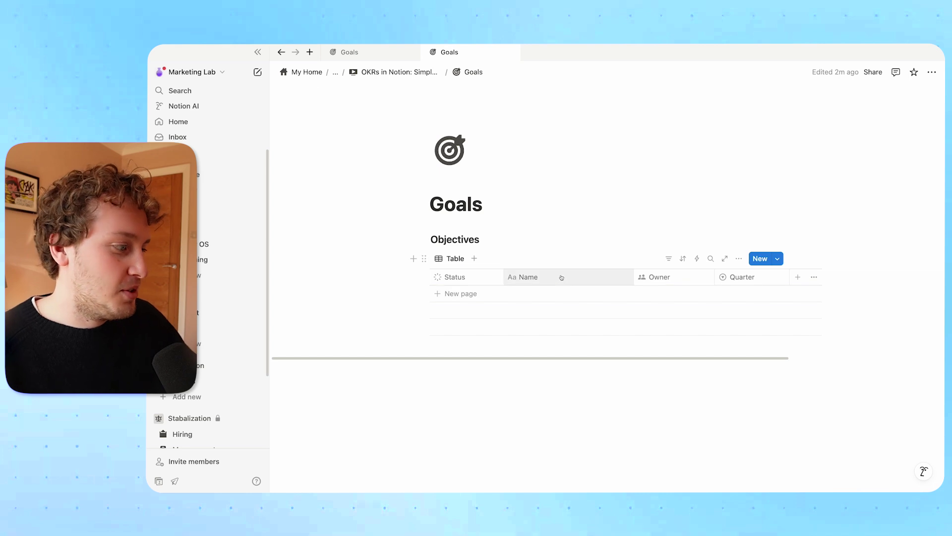
Start a new Heading 3 block below the Objectives table.
click(459, 369)
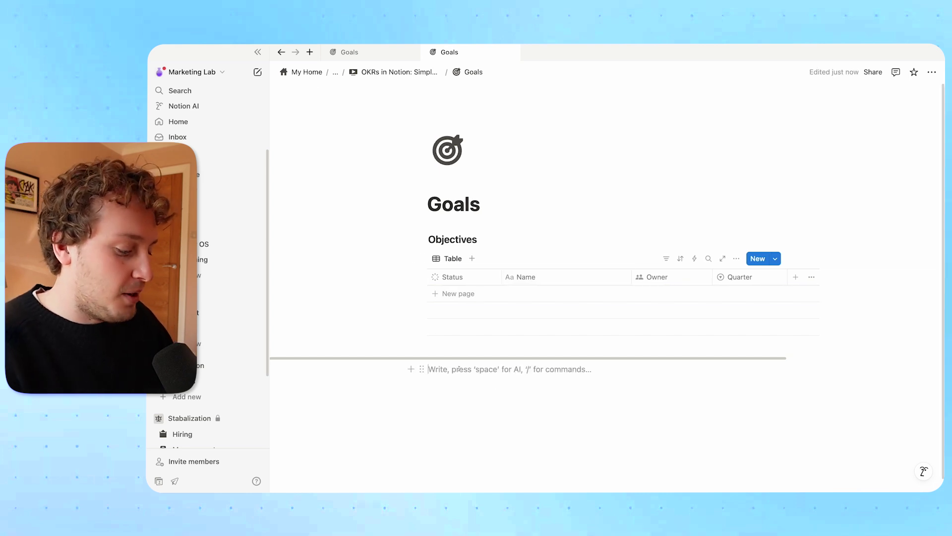
text(/3)
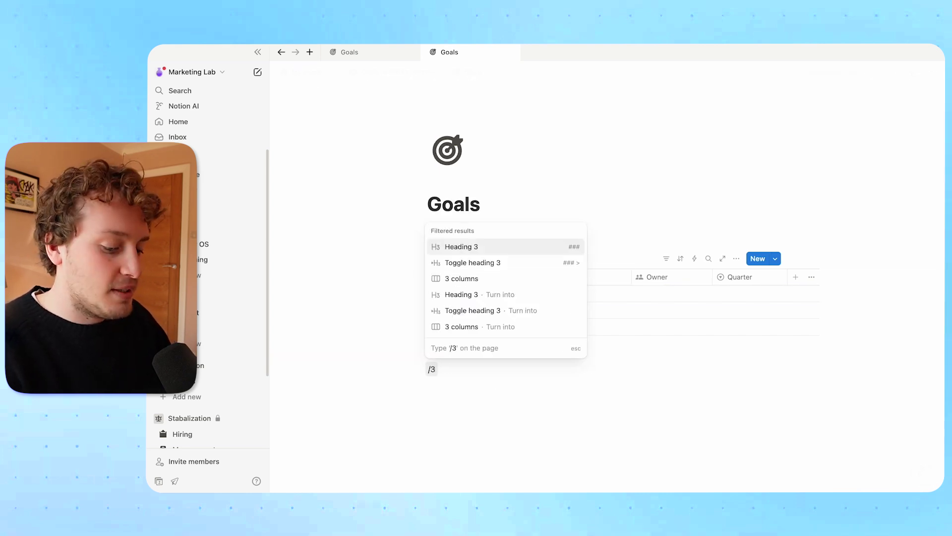
key(Return)
Title the heading 'Projects' and insert an inline database beneath it.
text(Projects)
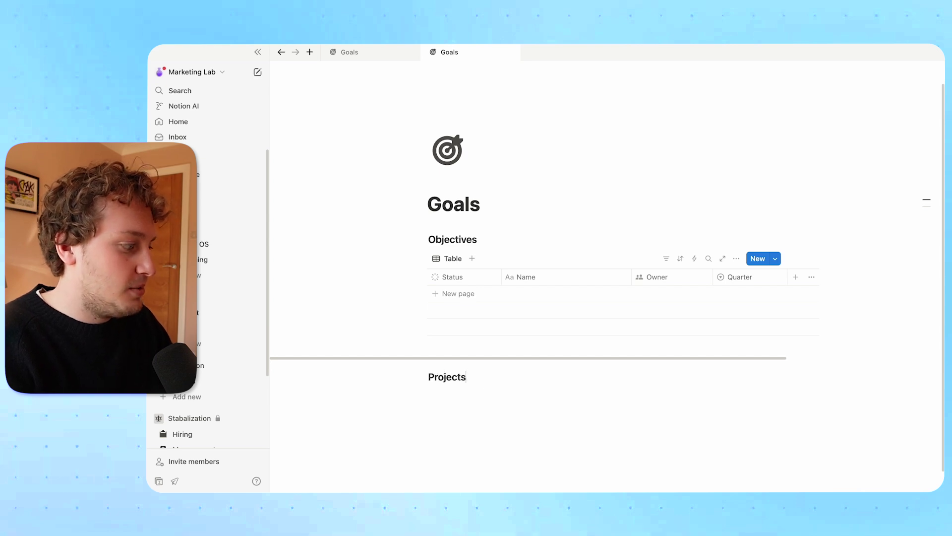
key(Return)
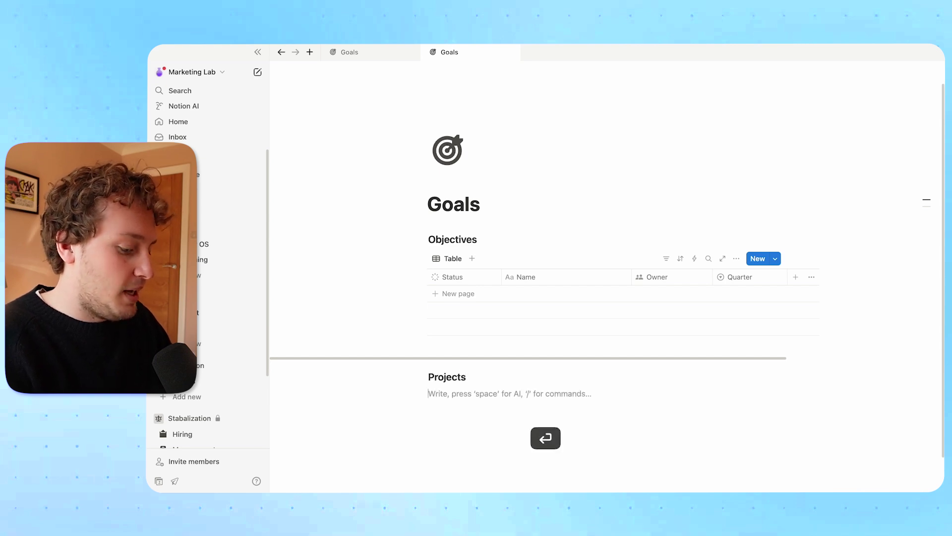
text(/data)
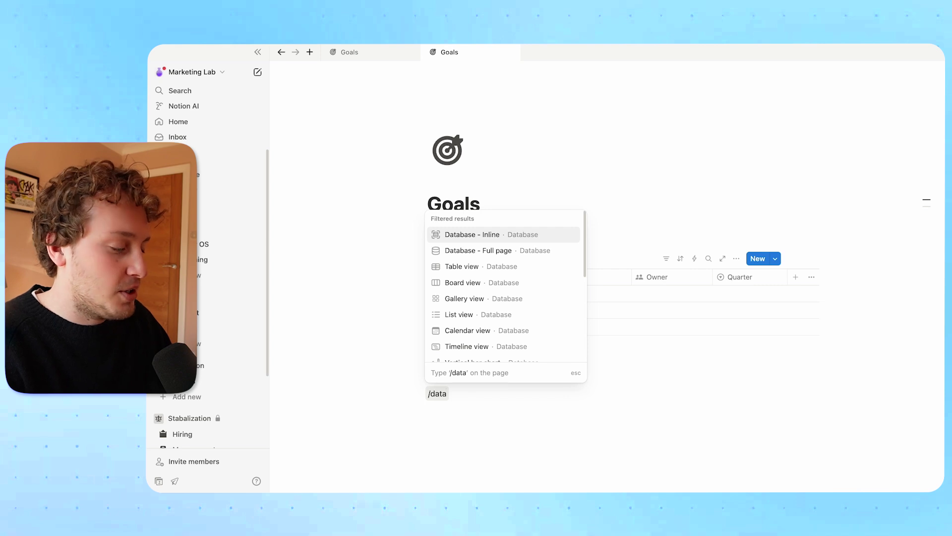
key(Return)
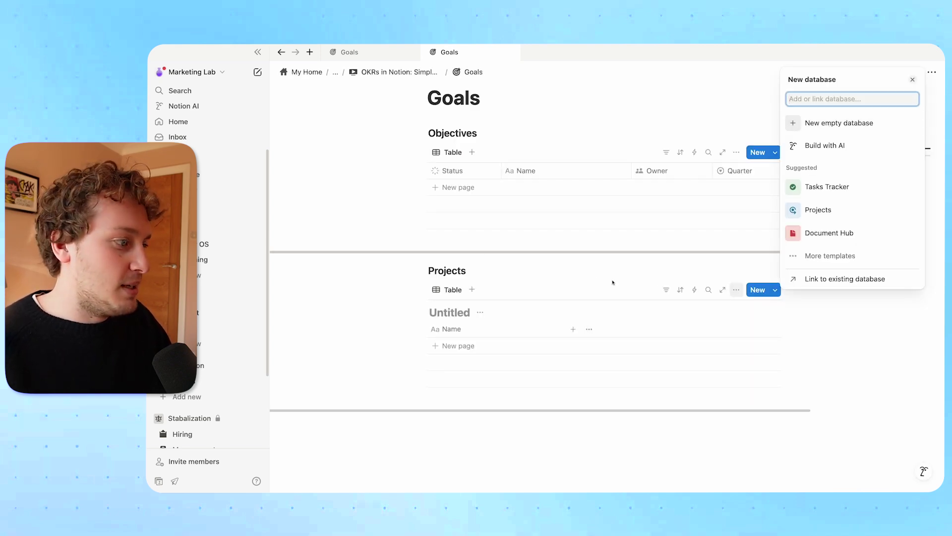
click(585, 276)
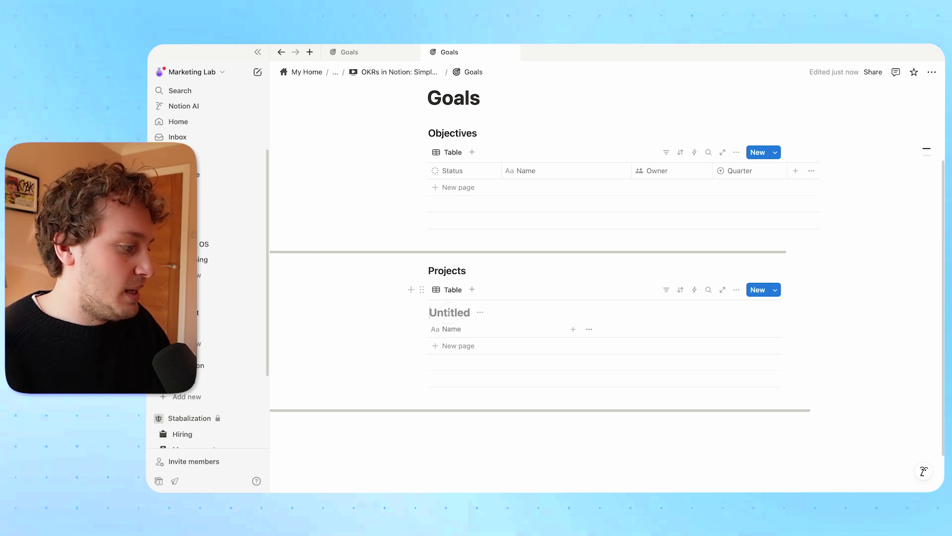
Name the table 'Projects', hide its title, and narrow the Name column slightly.
text(Projects)
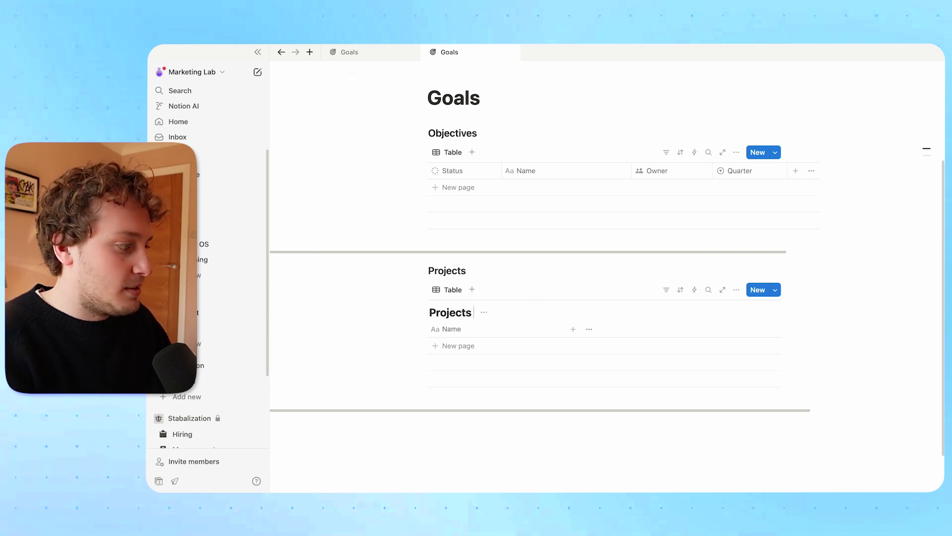
click(481, 312)
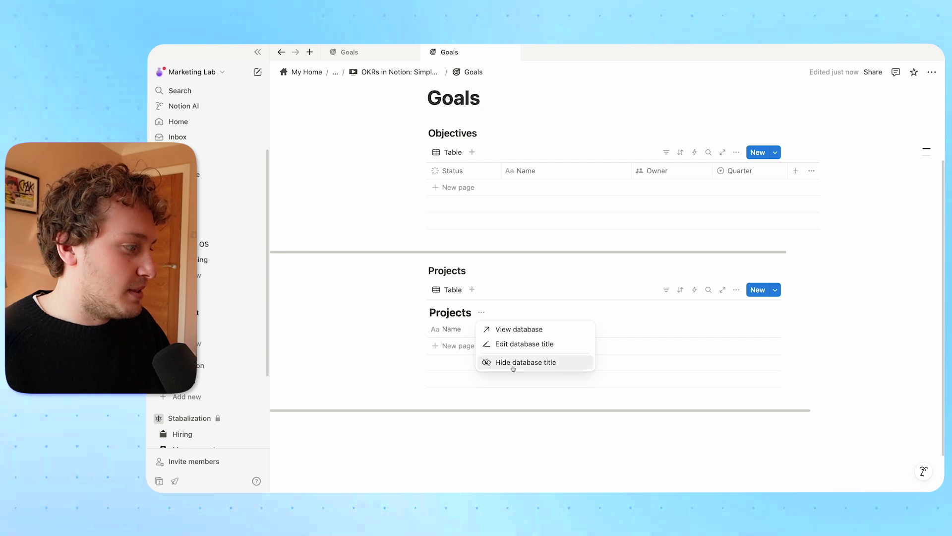
click(513, 368)
drag(564, 308, 553, 308)
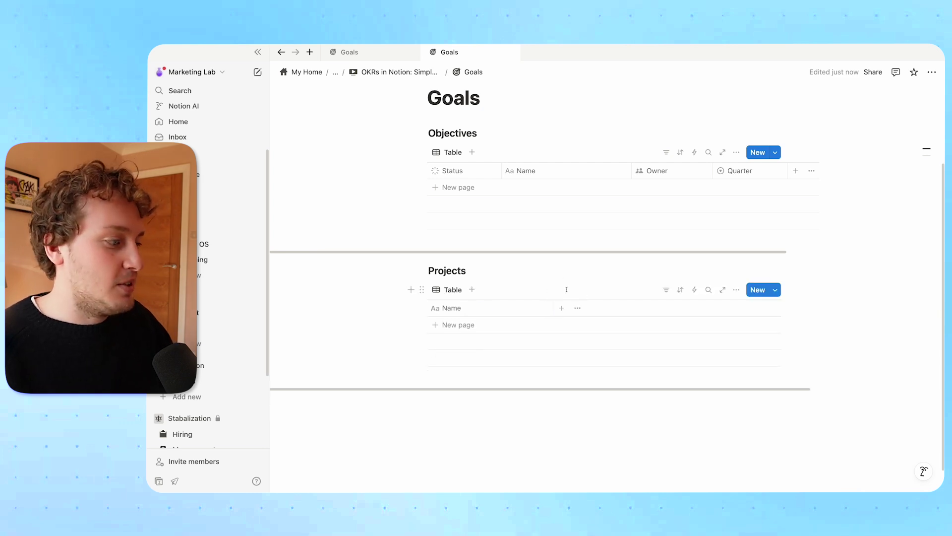
Add a Status property to Projects and move it to the first column.
click(562, 308)
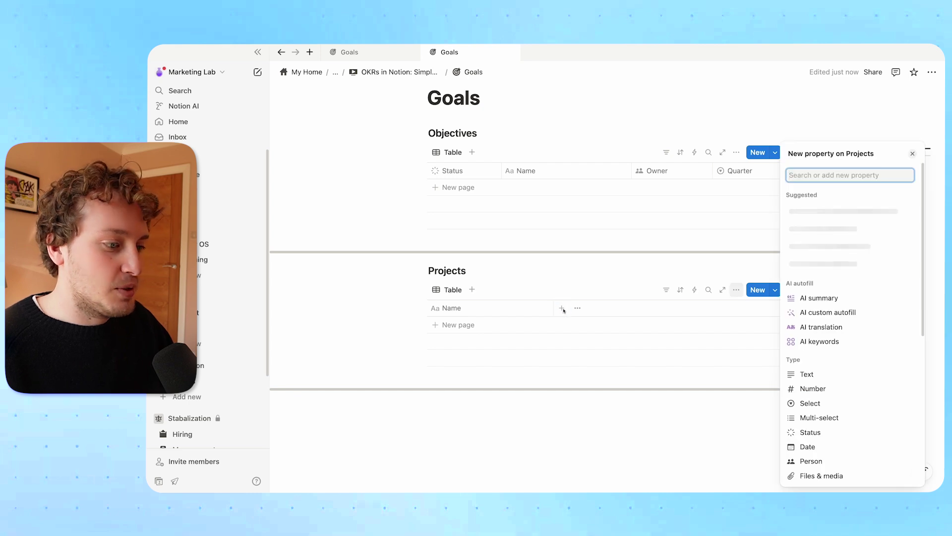
scroll(808, 349, down, 2)
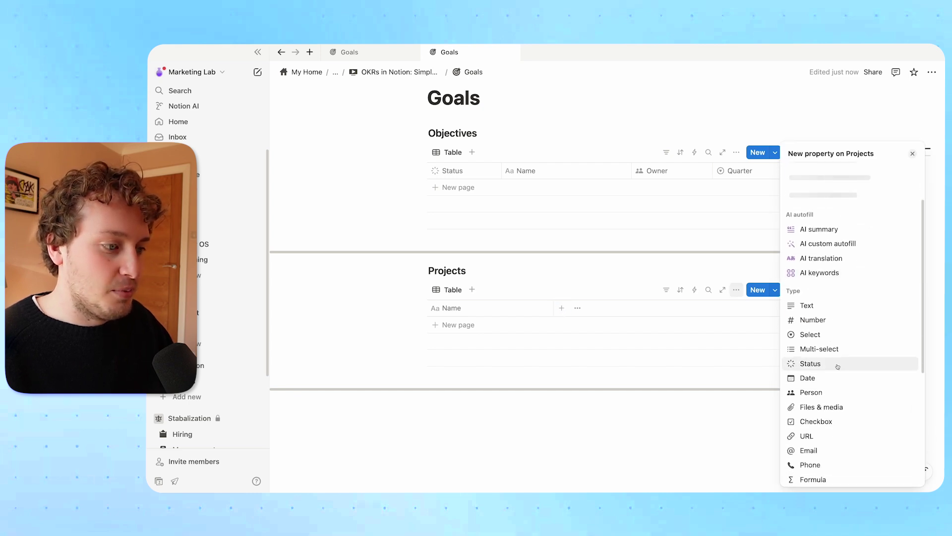
click(814, 363)
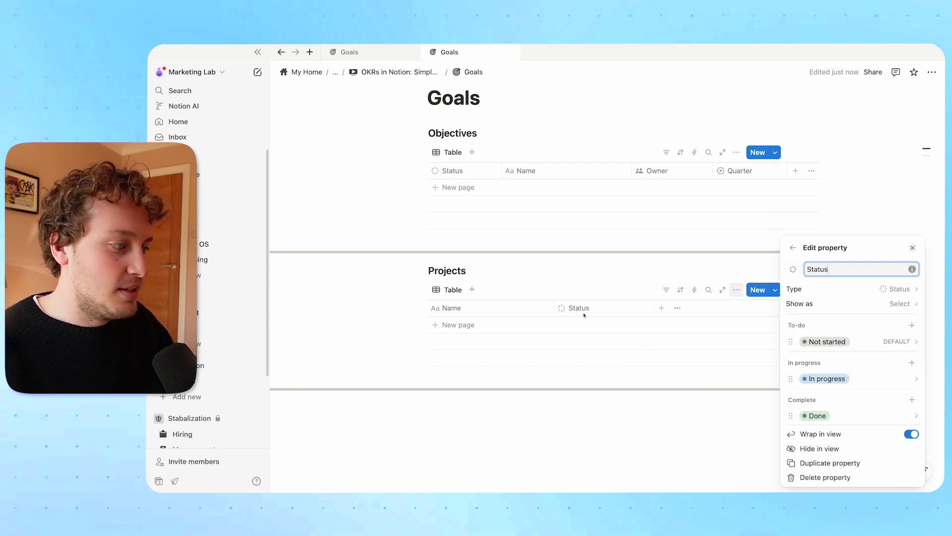
click(568, 287)
drag(574, 308, 436, 308)
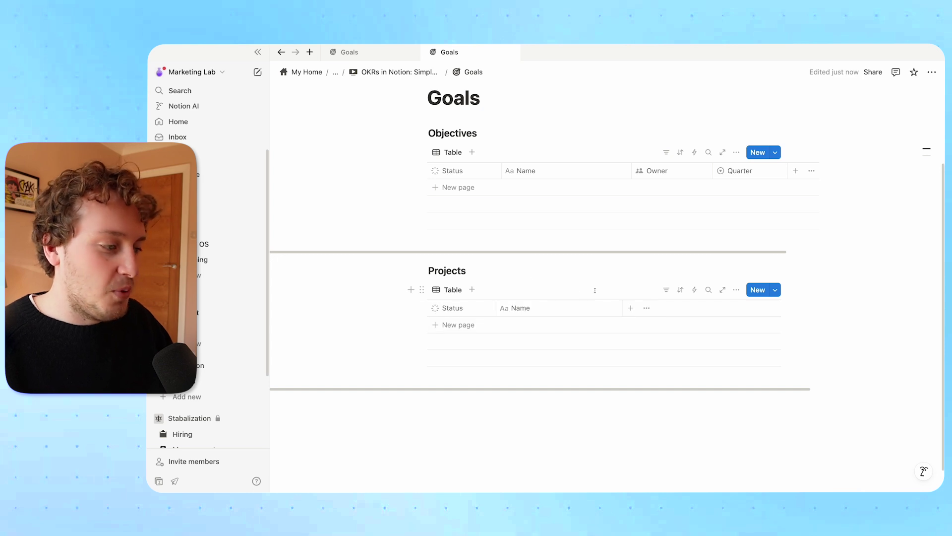
Add an 'Owner' person property to the Projects table.
click(631, 308)
scroll(832, 391, down, 1)
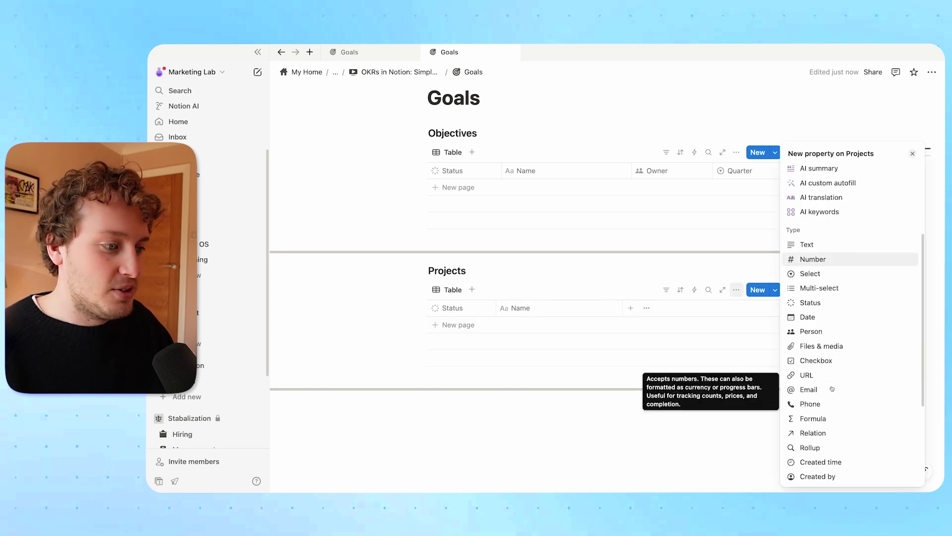
click(827, 332)
double_click(829, 335)
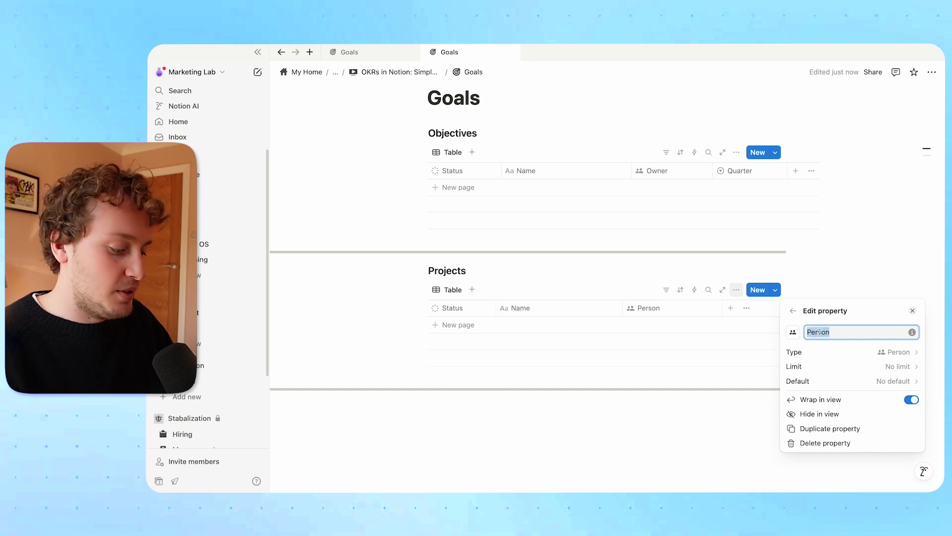
text(Owner)
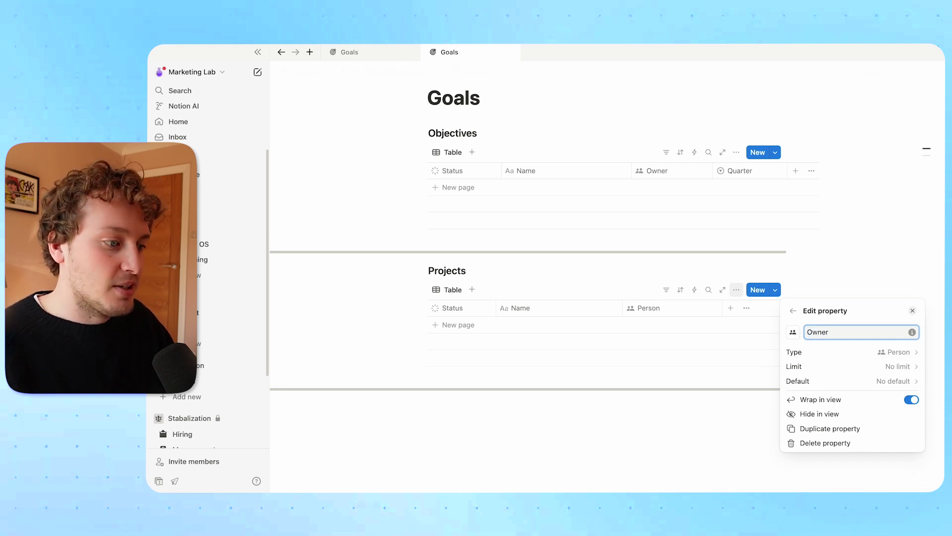
click(628, 294)
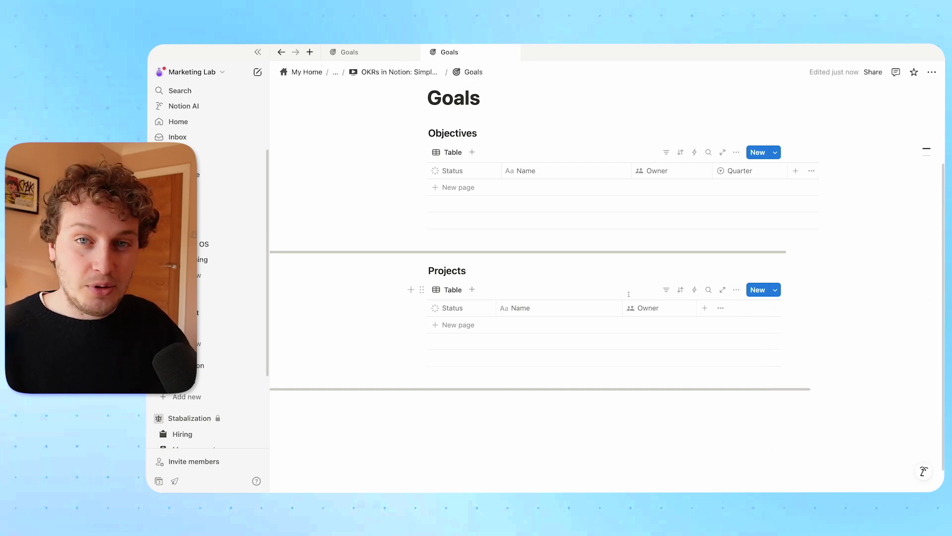
Add a 'Target Deadline' date property, then start an empty block below the table.
click(705, 308)
scroll(840, 363, down, 3)
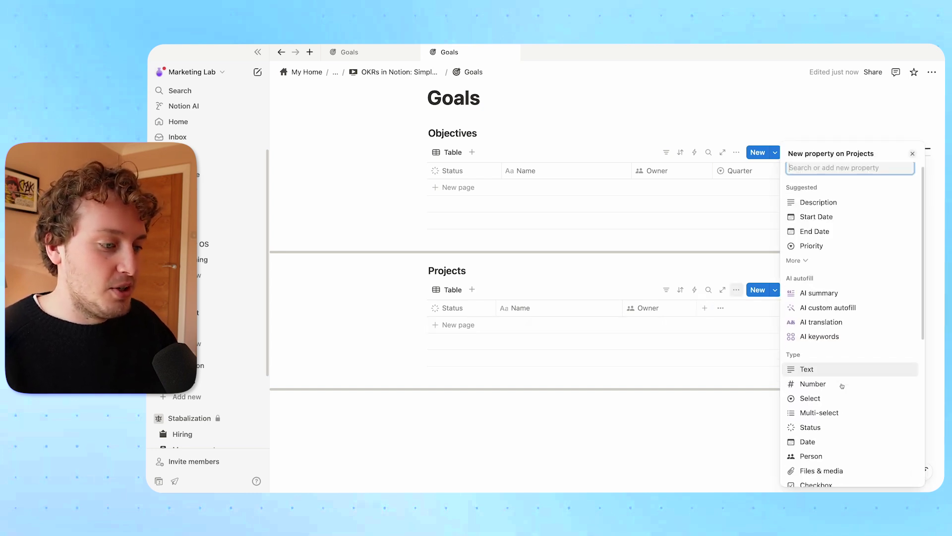
click(807, 339)
double_click(814, 332)
text(T)
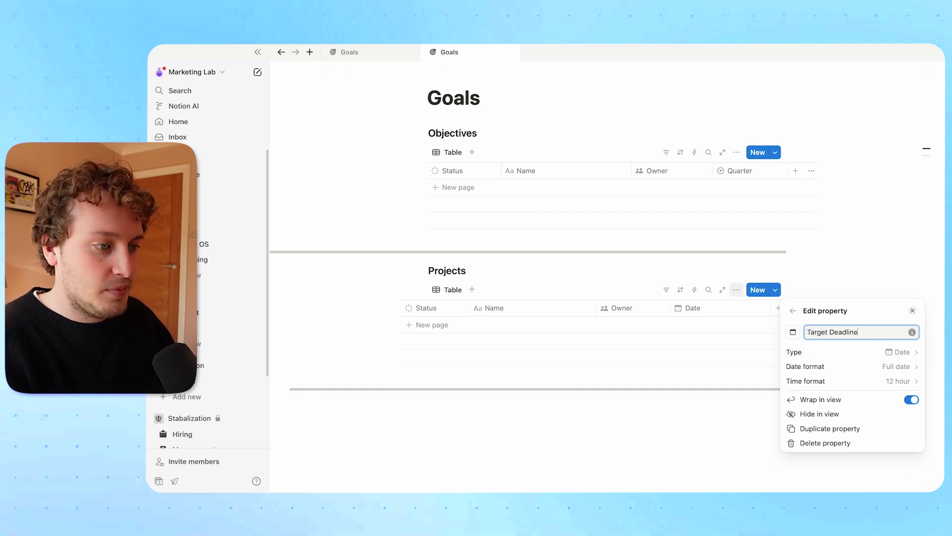
text(arget Deadline)
key(Return)
click(624, 286)
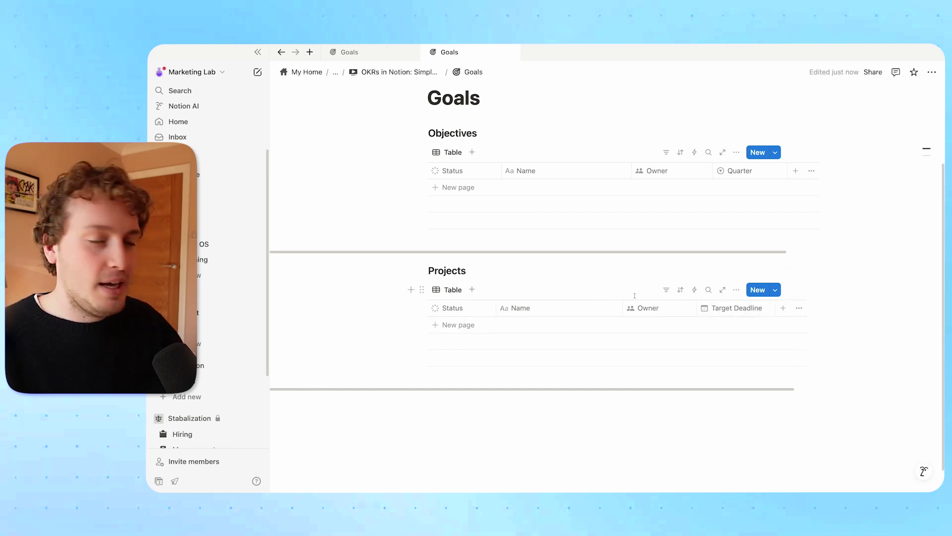
click(467, 411)
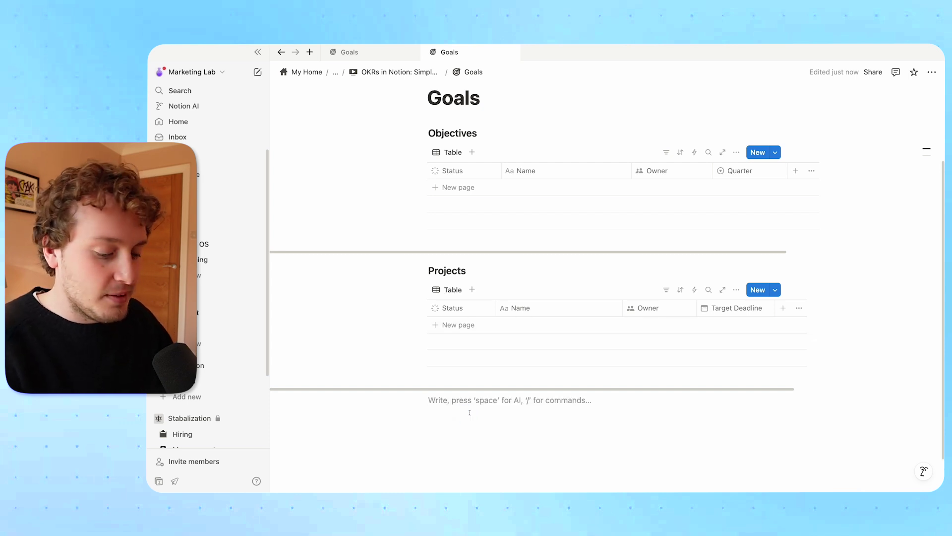
Add a 'Tasks' Heading 3 with an inline Tasks database, its title hidden.
text(/h3)
key(Return)
text(T)
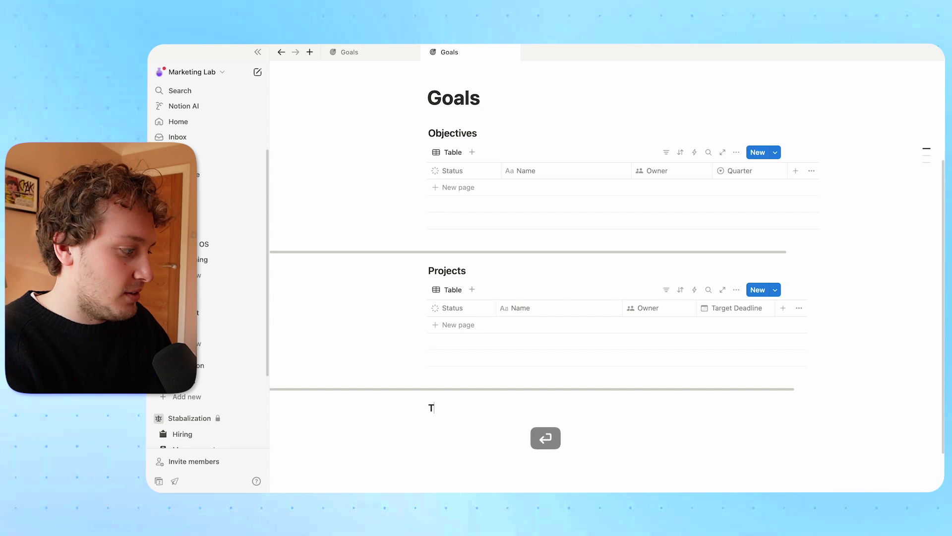
text(aslsks)
key(Return)
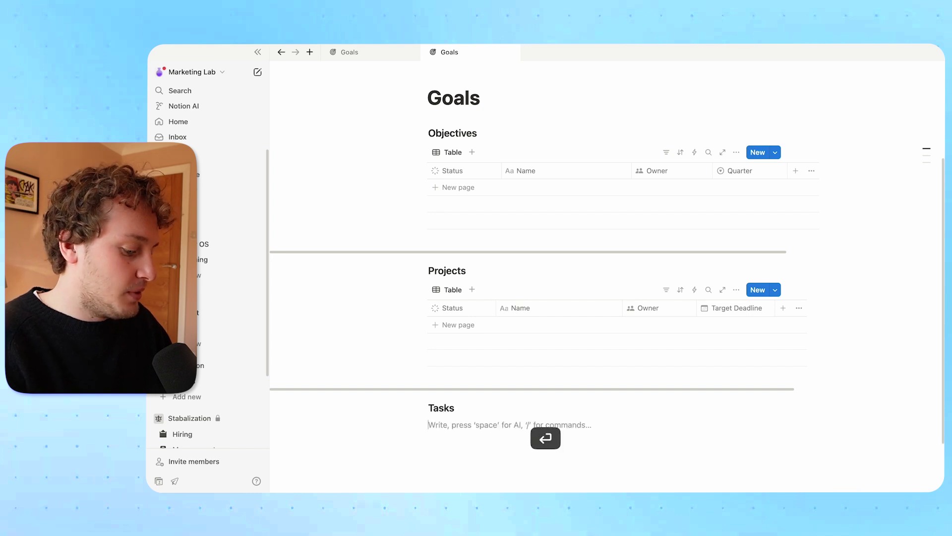
text(/inlin)
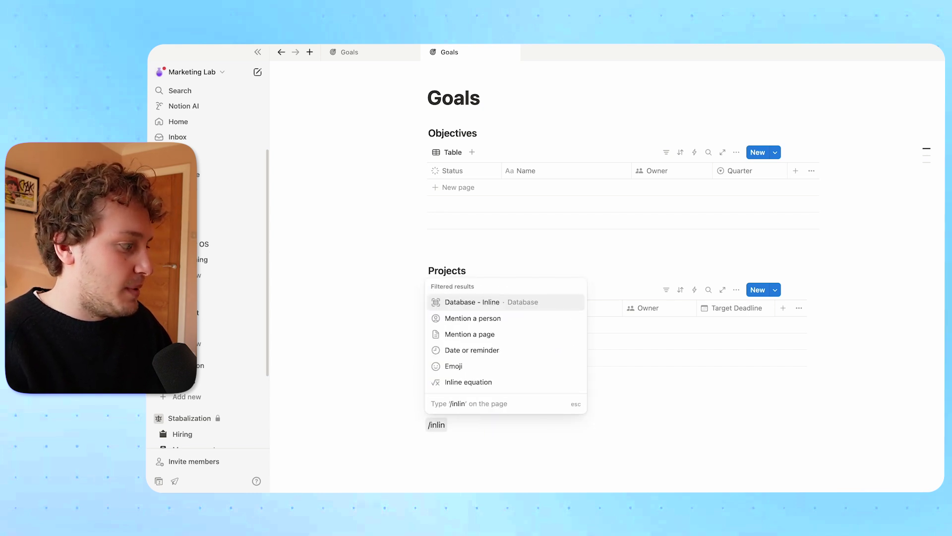
key(Return)
text(Tasks)
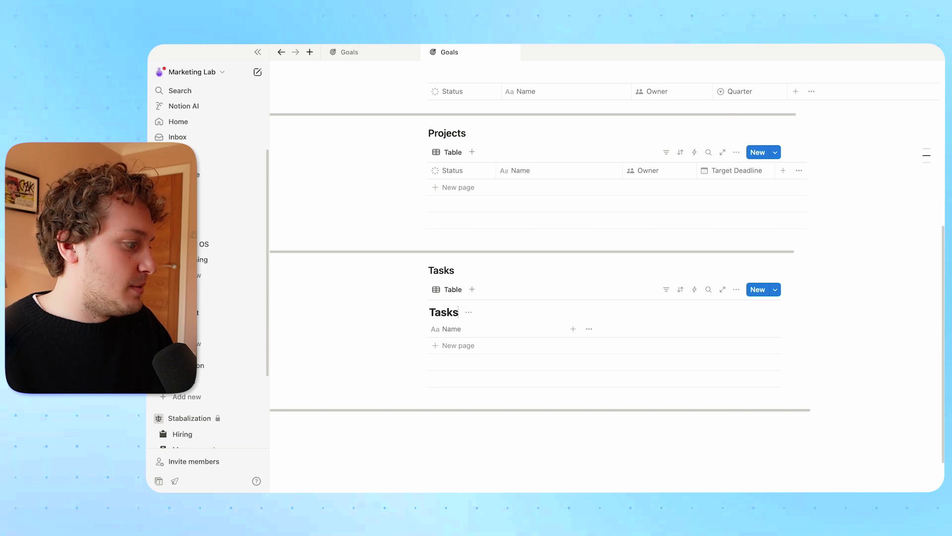
click(469, 312)
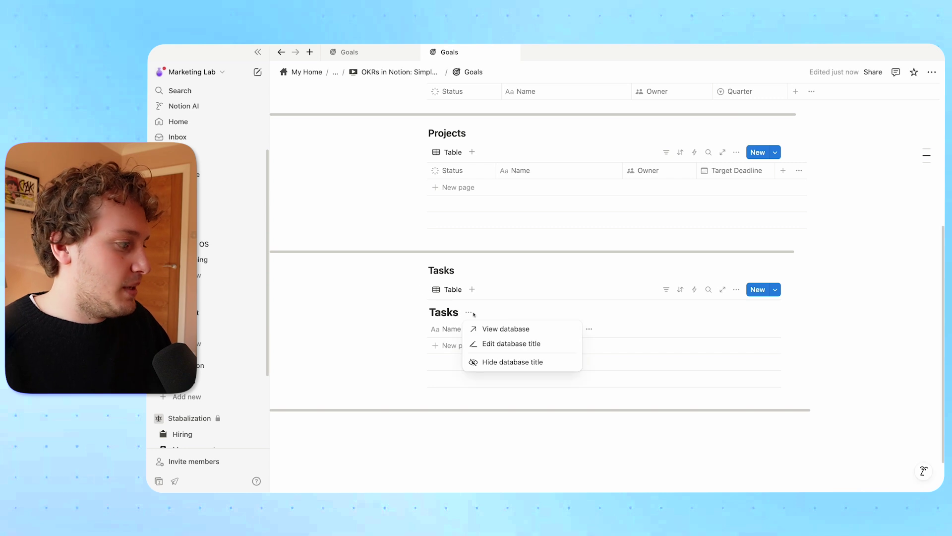
click(501, 367)
Add an 'Assignee' person property to the Tasks table.
click(571, 303)
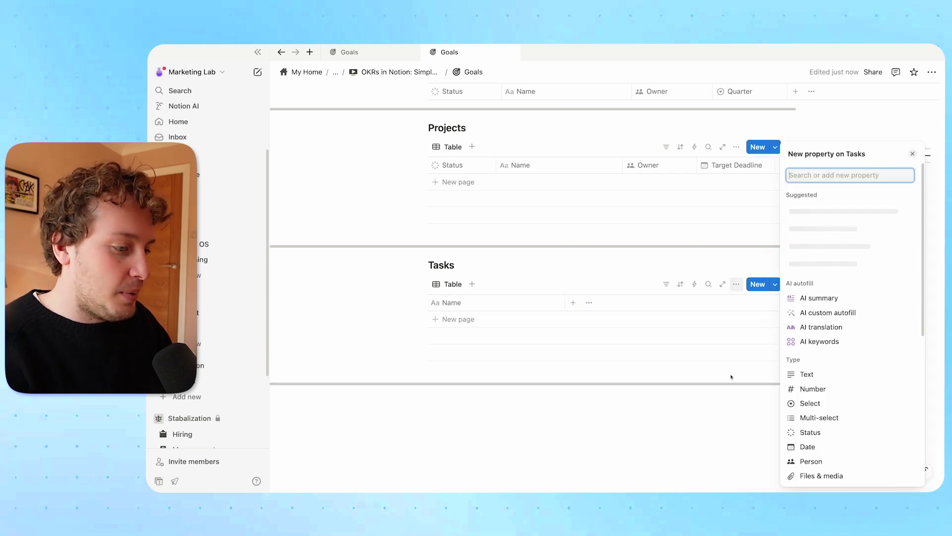
text(per)
click(819, 362)
double_click(819, 326)
text(Assignee)
key(Return)
Add a 'Due Date' date property and a Status property to Tasks.
click(646, 302)
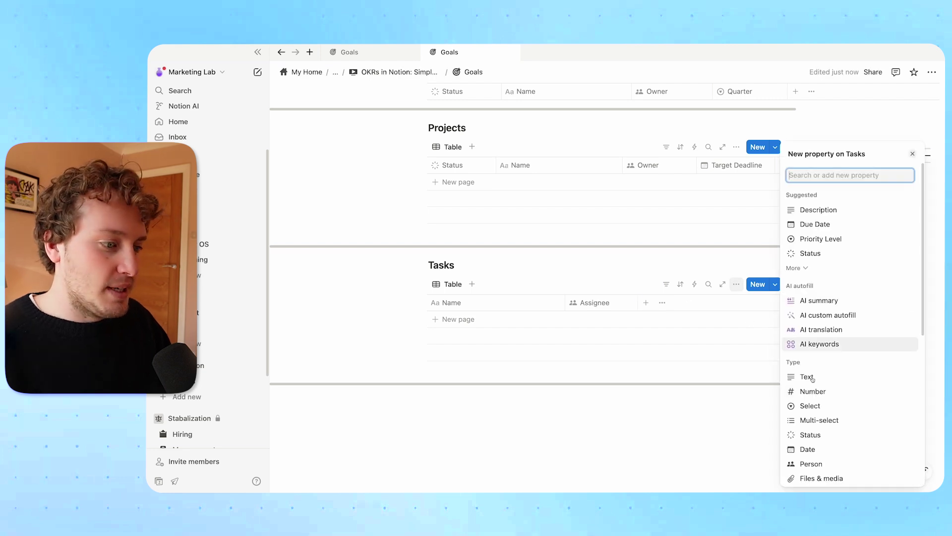
click(824, 447)
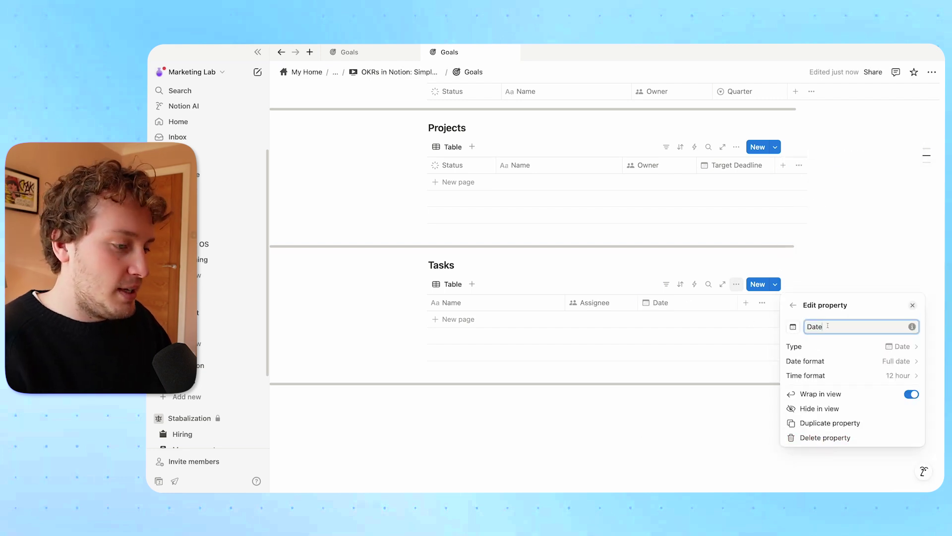
text(Due Date)
key(Return)
click(723, 302)
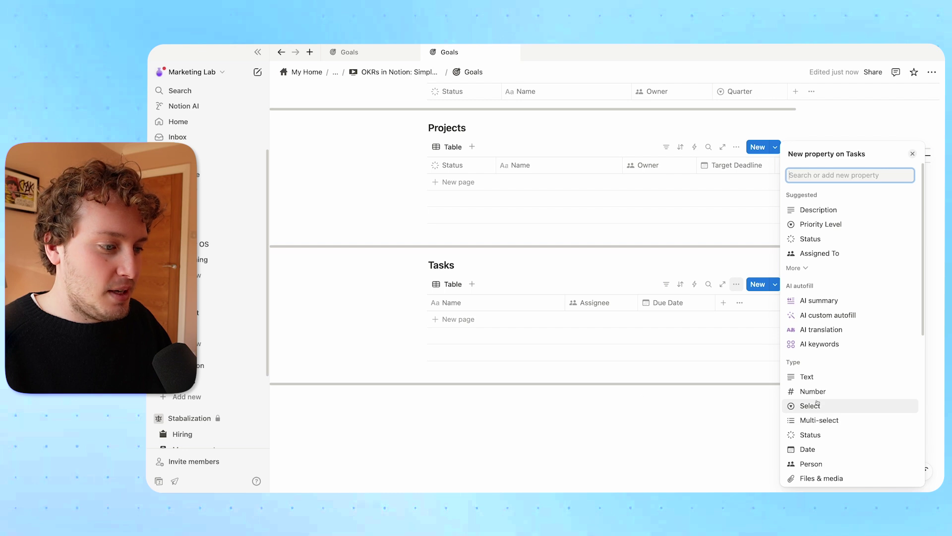
click(813, 435)
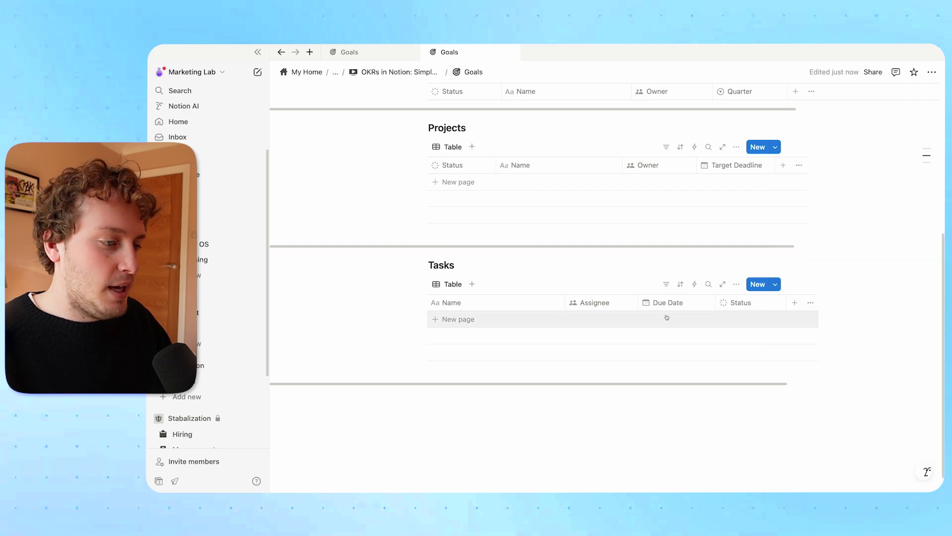
Add a 'Priority' select property to Tasks and begin adding its first option.
click(794, 302)
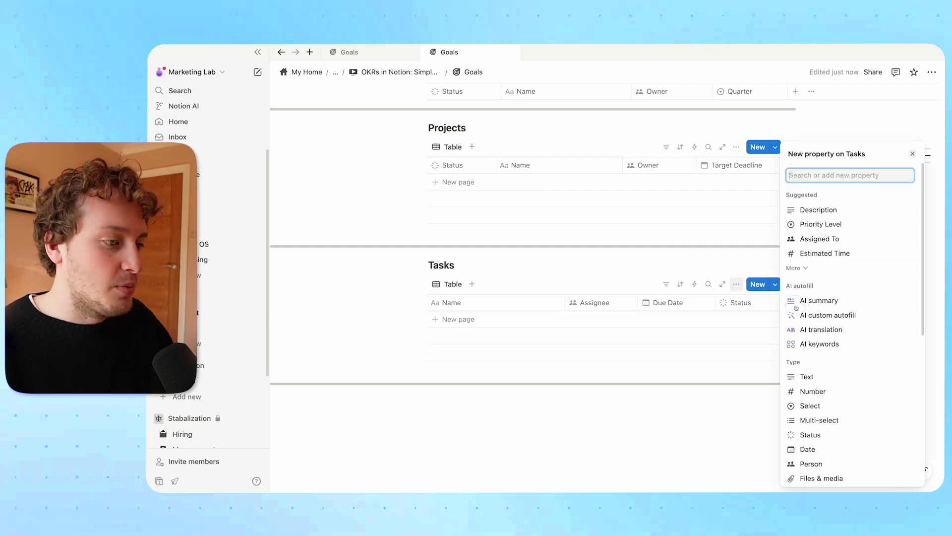
scroll(812, 367, down, 1)
click(812, 364)
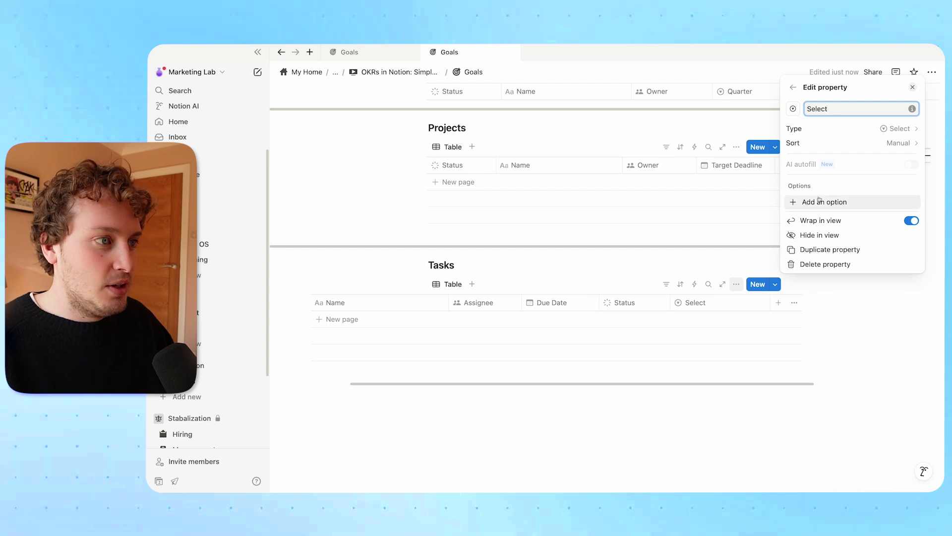
double_click(818, 109)
text(Priority)
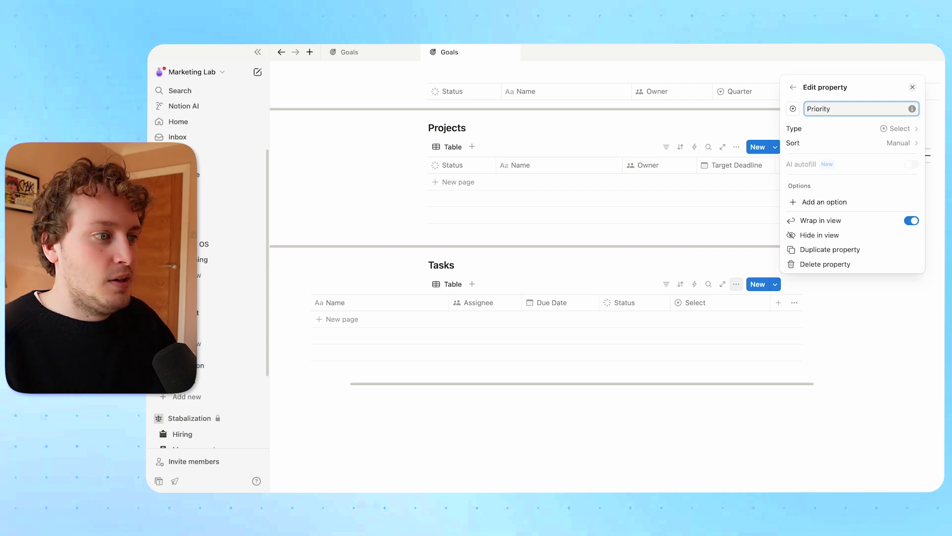
click(811, 201)
text(P!)
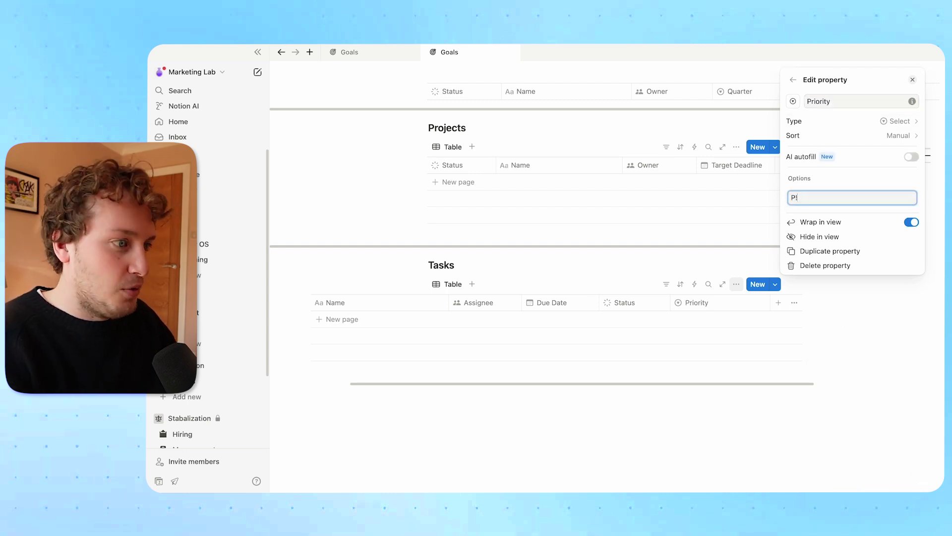
key(Return)
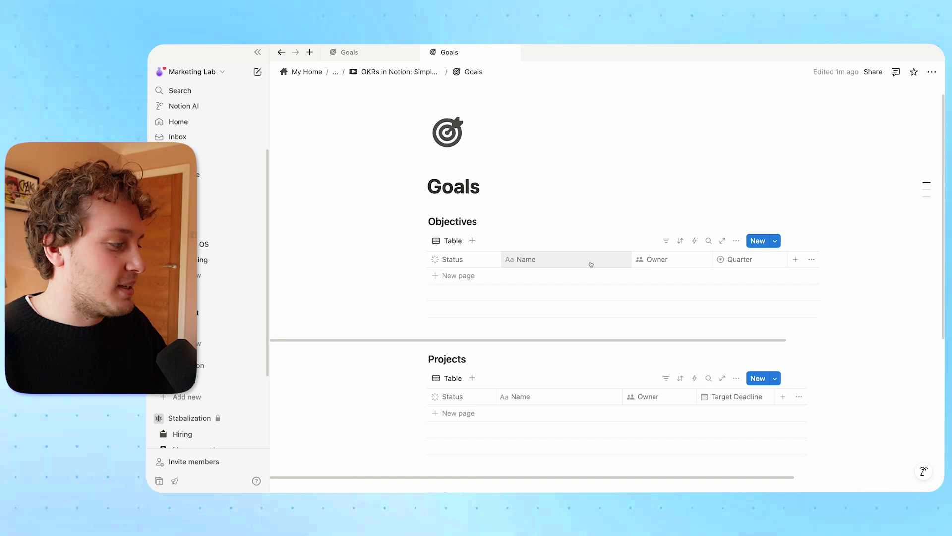
scroll(533, 213, down, 1)
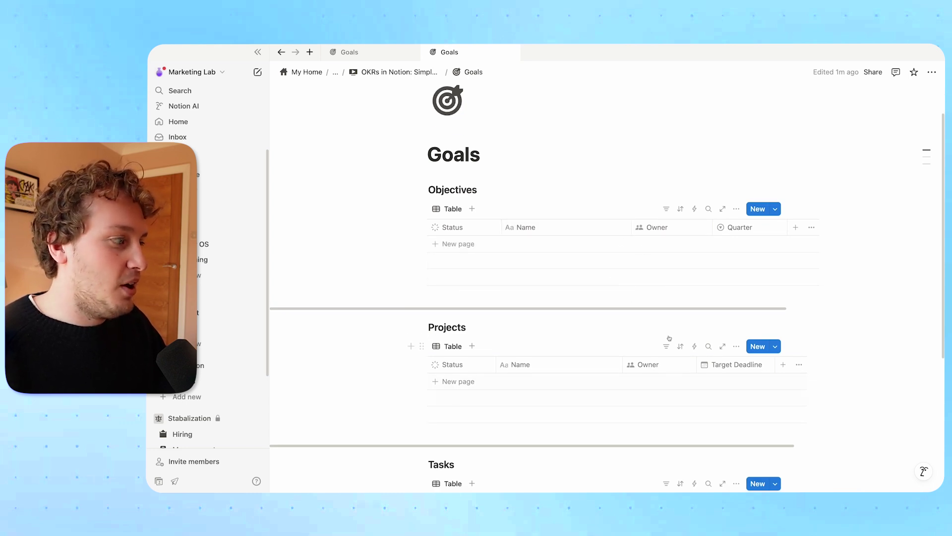
Add a two-way Relation property from Projects to the Objectives database.
scroll(719, 317, down, 2)
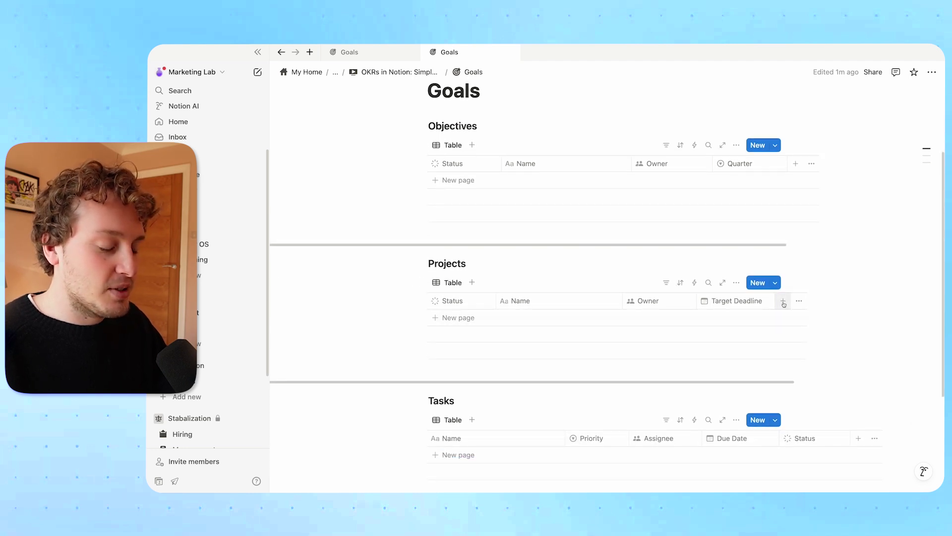
click(784, 302)
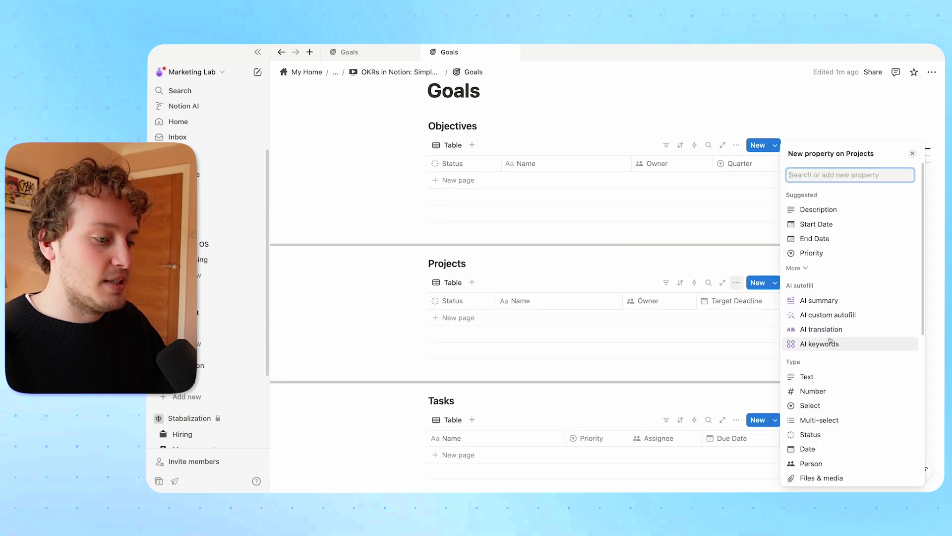
scroll(837, 341, down, 5)
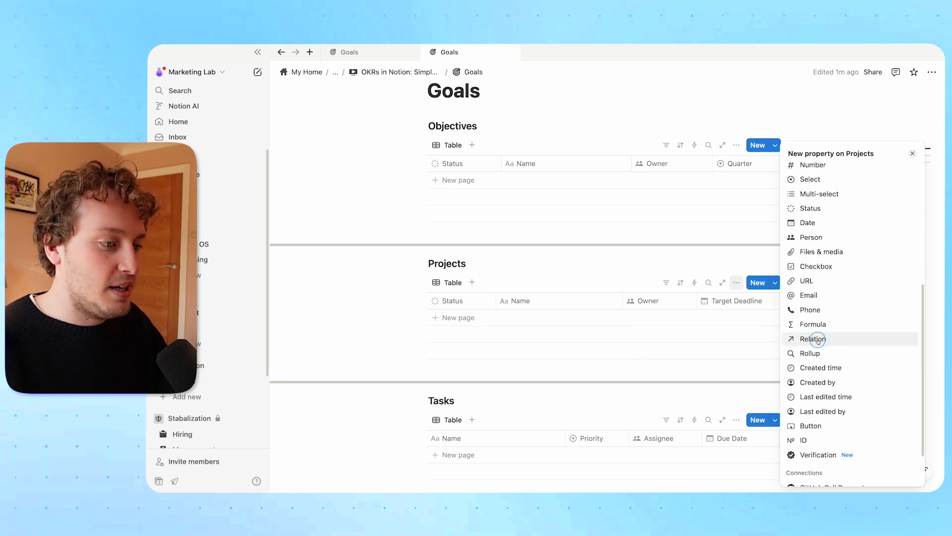
click(818, 339)
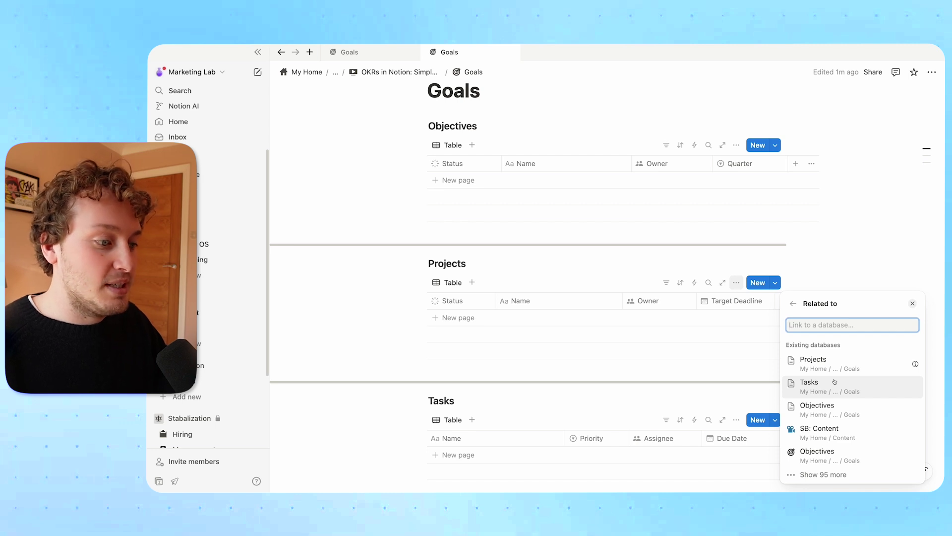
click(829, 409)
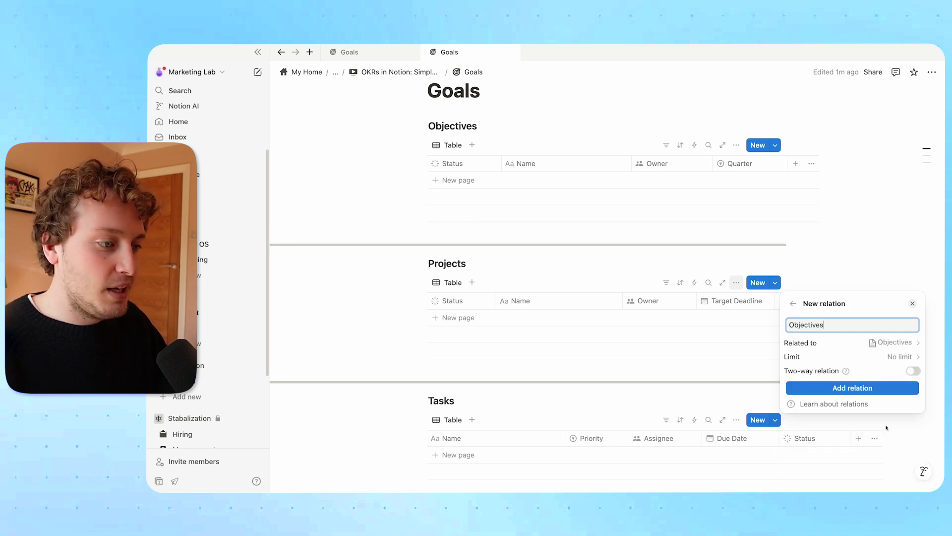
click(913, 371)
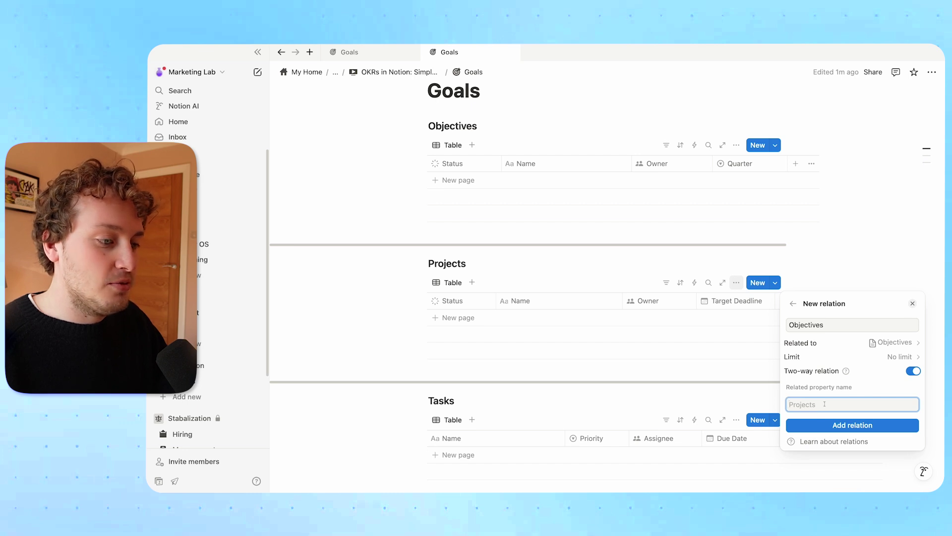
click(851, 425)
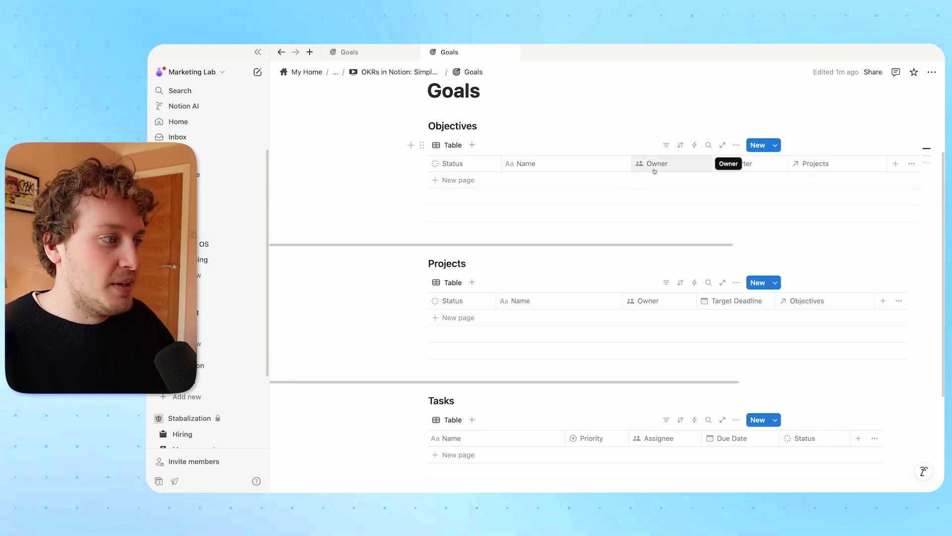
Add a Rollup property to Objectives that rolls up the Projects relation's Status.
scroll(654, 171, right, 5)
click(719, 163)
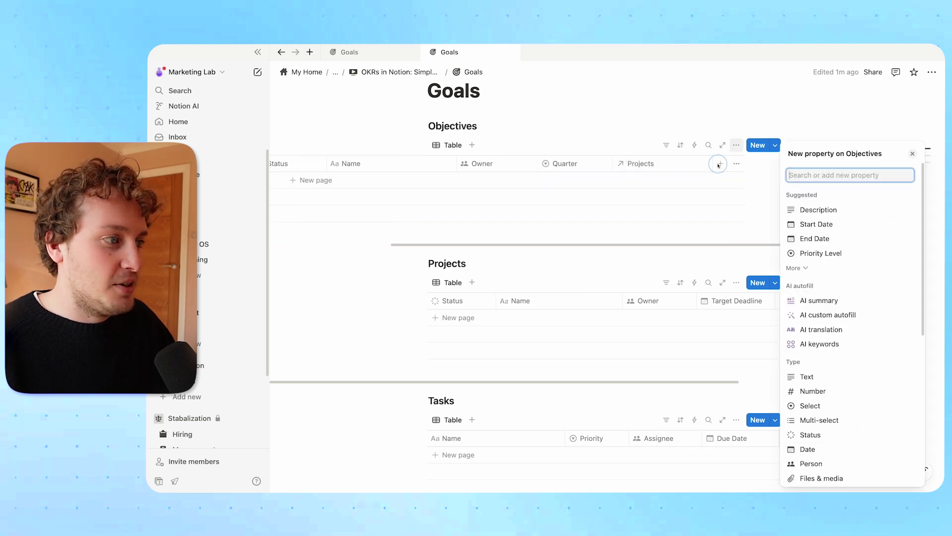
scroll(817, 302, down, 4)
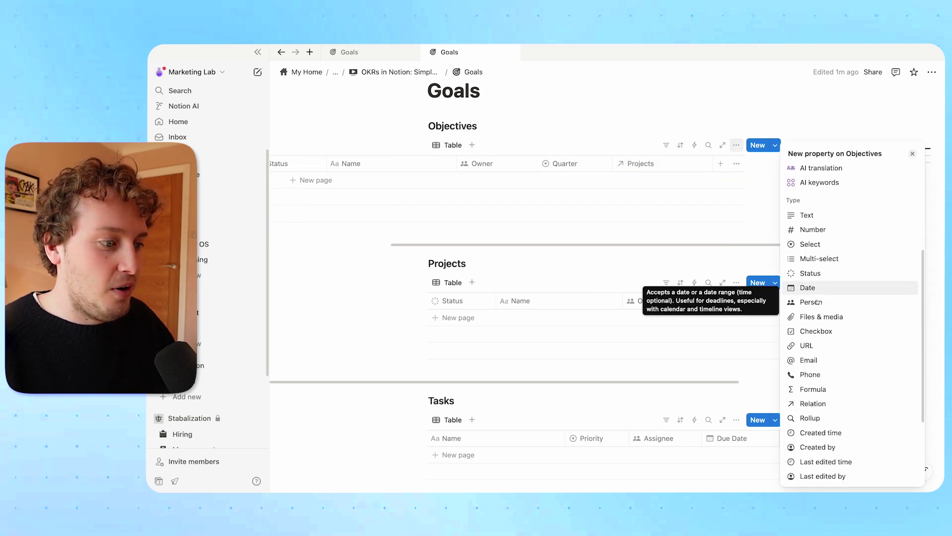
click(817, 300)
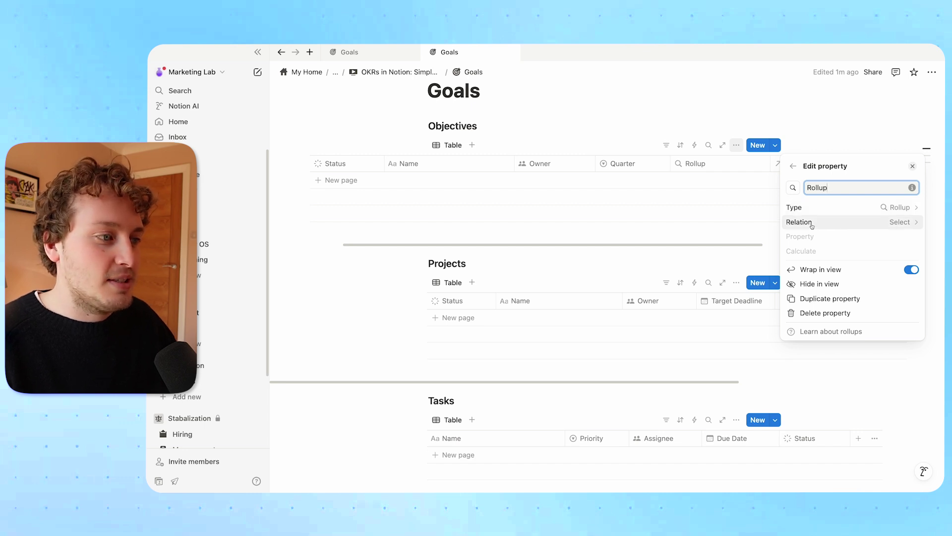
click(843, 226)
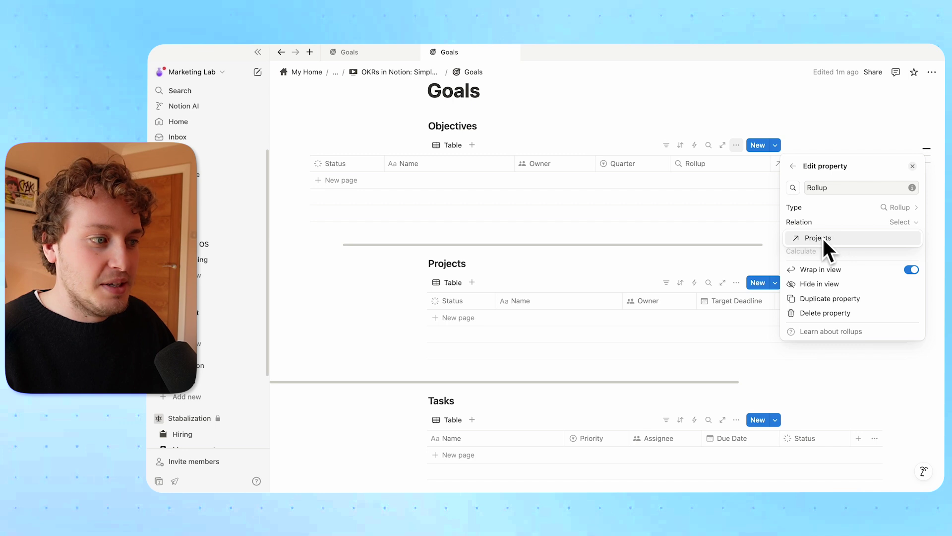
click(823, 239)
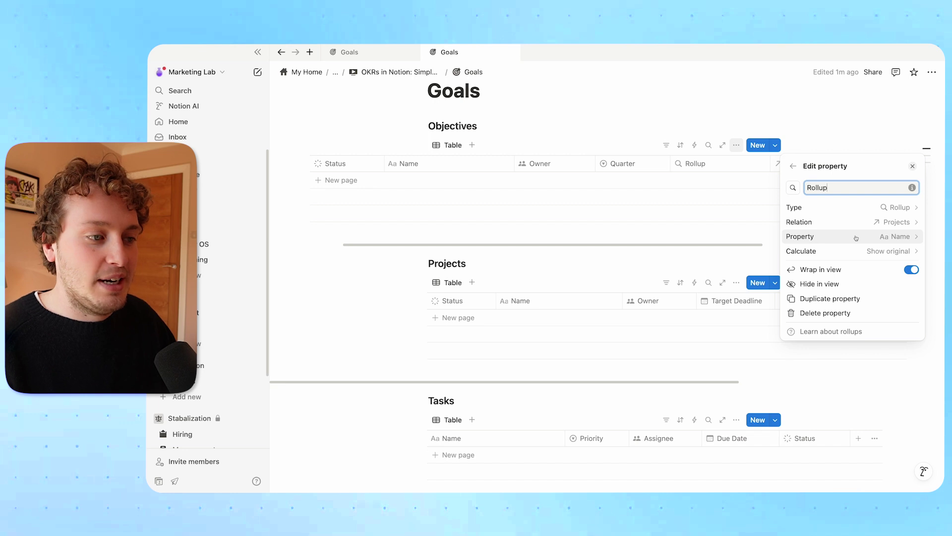
click(855, 237)
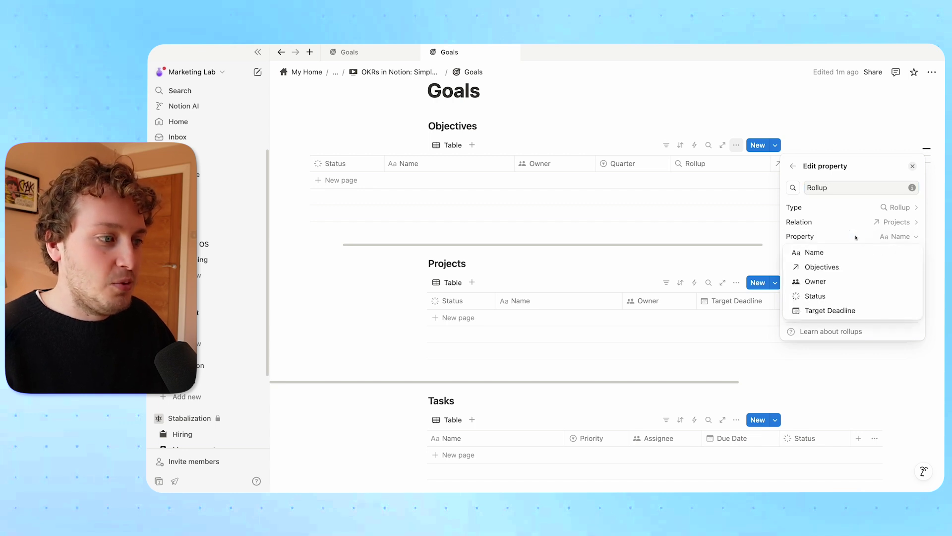
click(820, 296)
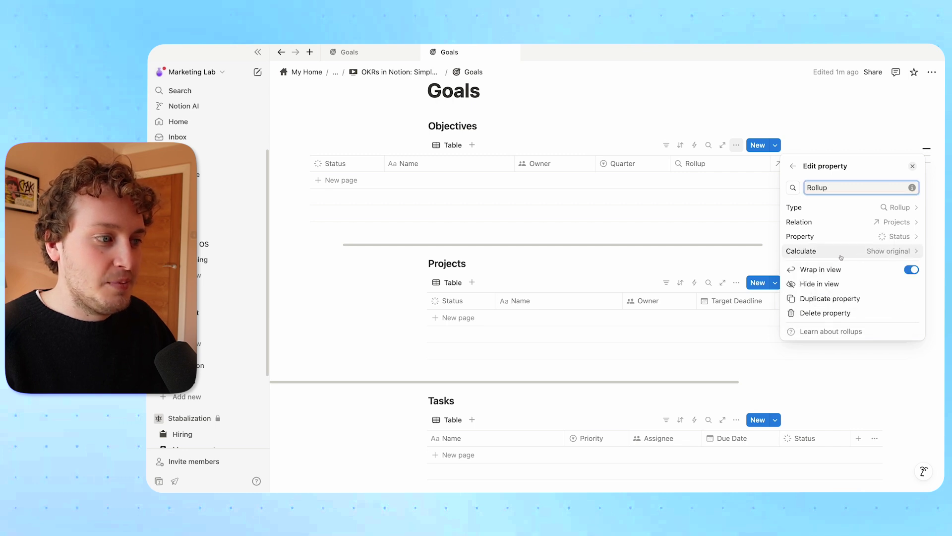
Set the rollup to Percent per group > Complete, shown as a bar.
click(884, 252)
mouse_move(861, 299)
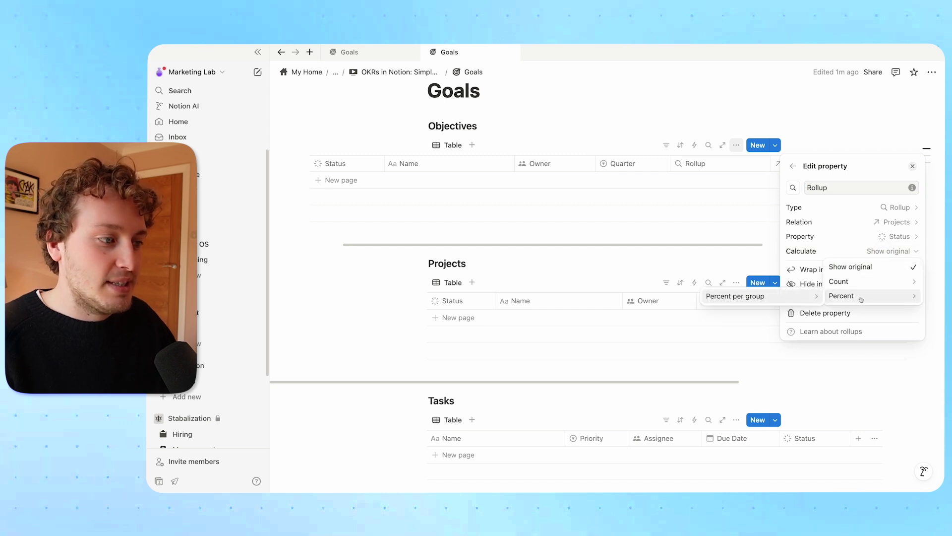
mouse_move(792, 302)
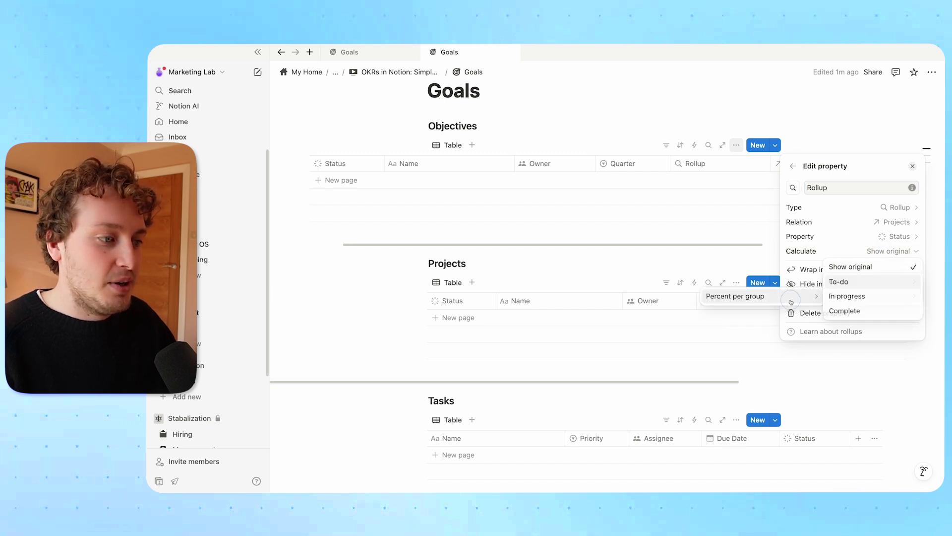
click(850, 311)
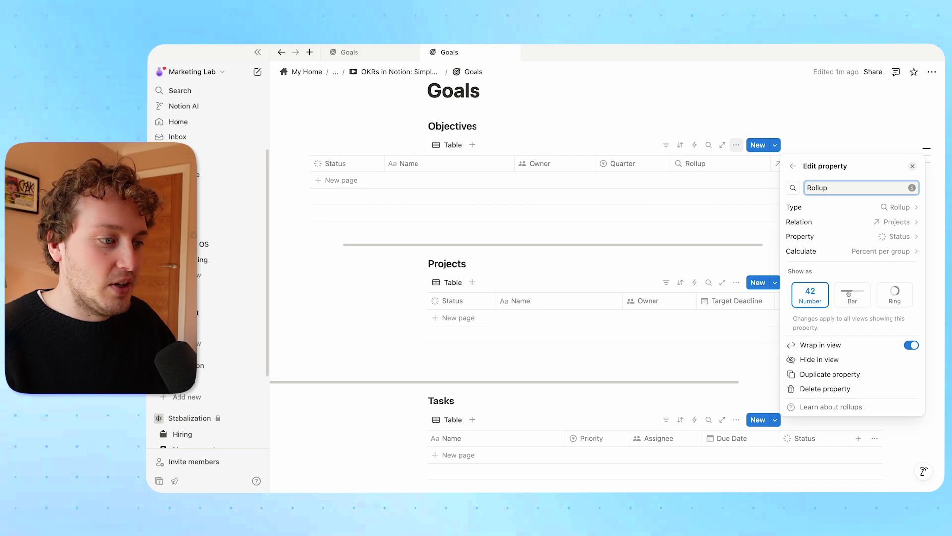
click(853, 299)
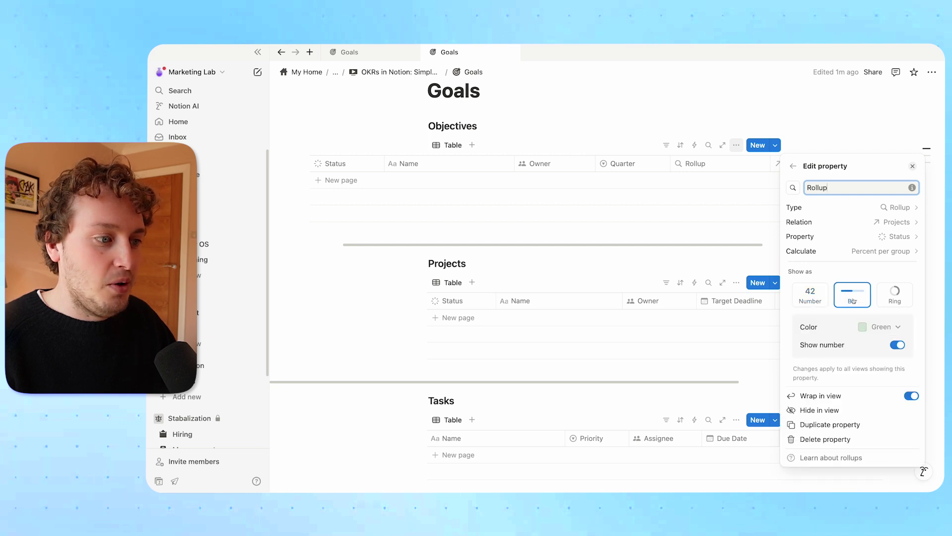
click(698, 128)
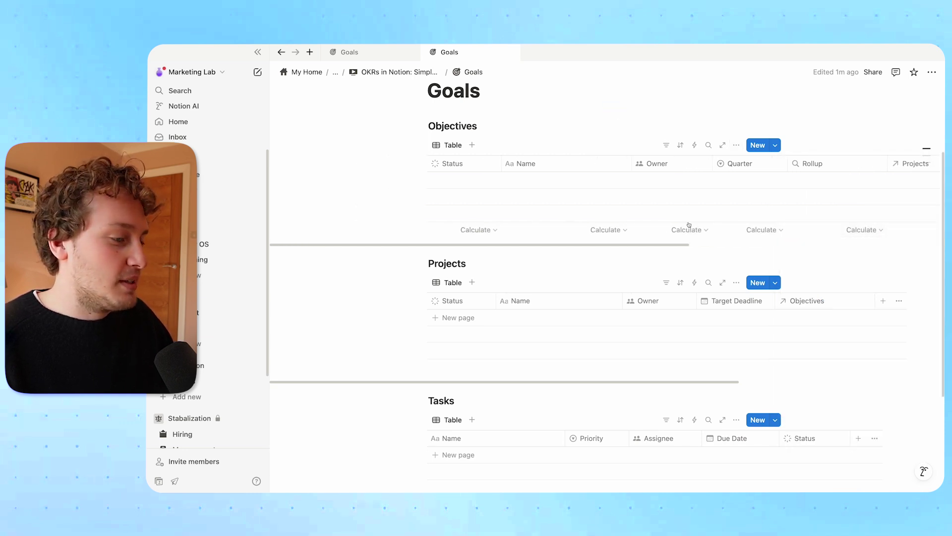
Add an 'Example Project' row to Projects and an 'Example Objective' row to Objectives.
click(450, 317)
text(Example Project)
key(Escape)
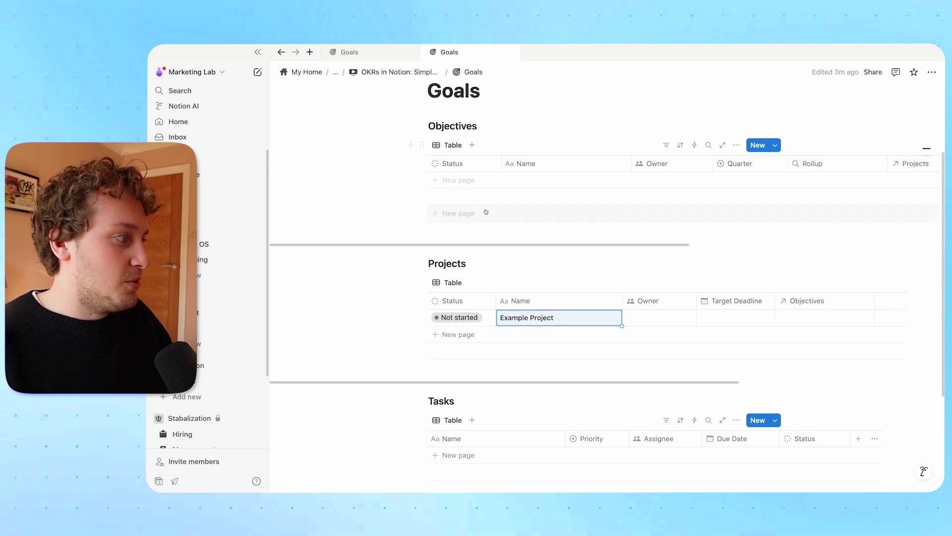
click(447, 181)
text(xamp)
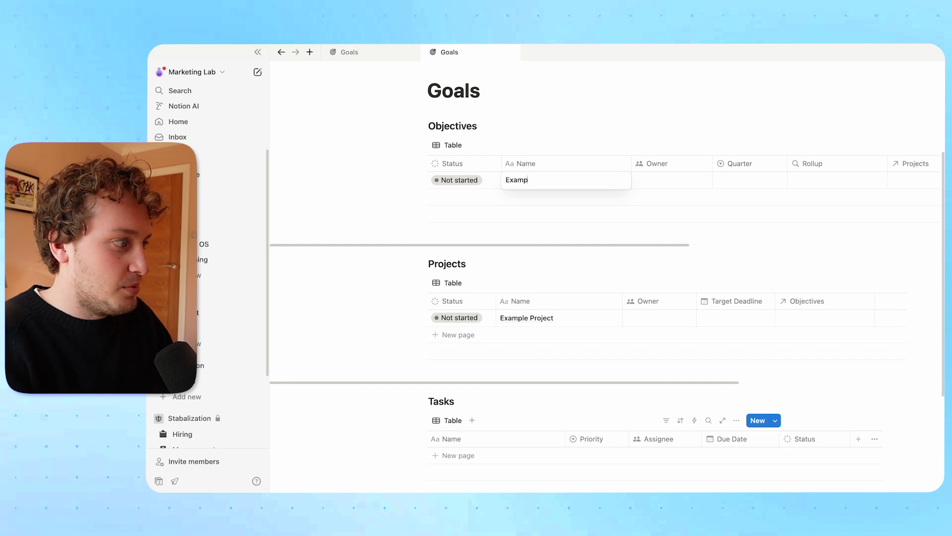
text(le Objective)
Link Example Project to Example Objective so the rollup reads 0%.
click(825, 318)
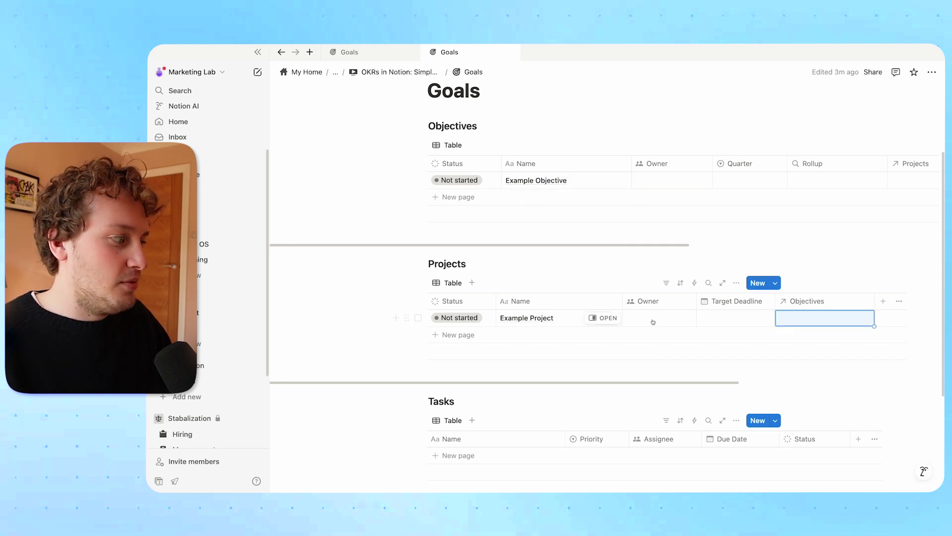
click(789, 316)
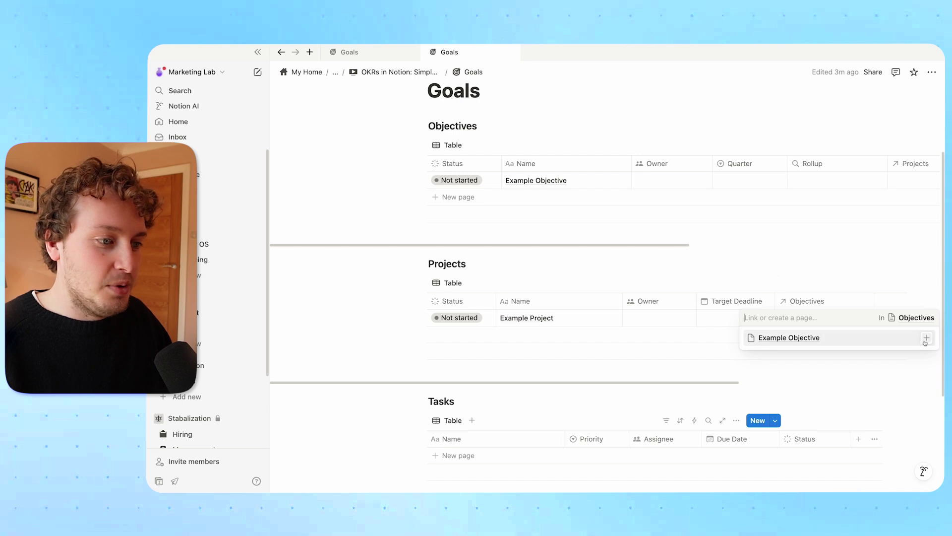
click(926, 338)
key(Escape)
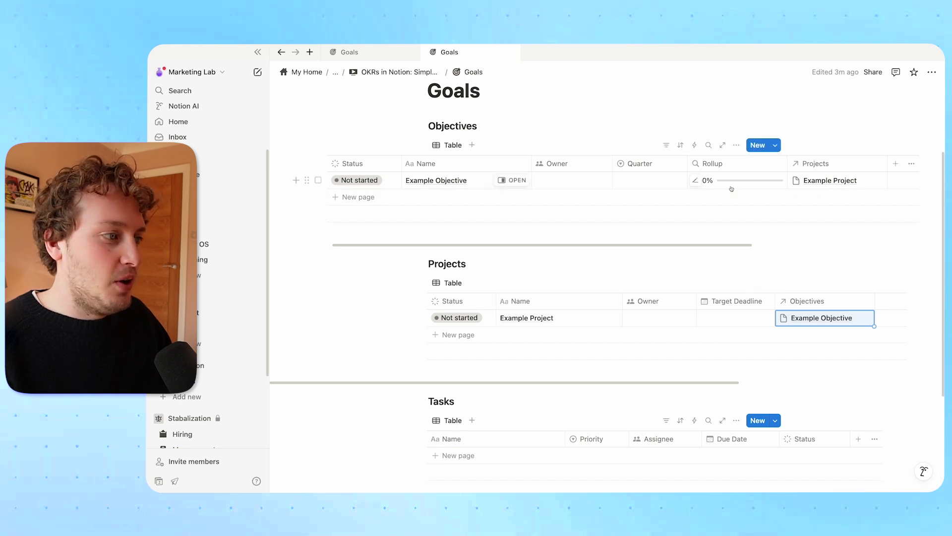
mouse_move(726, 187)
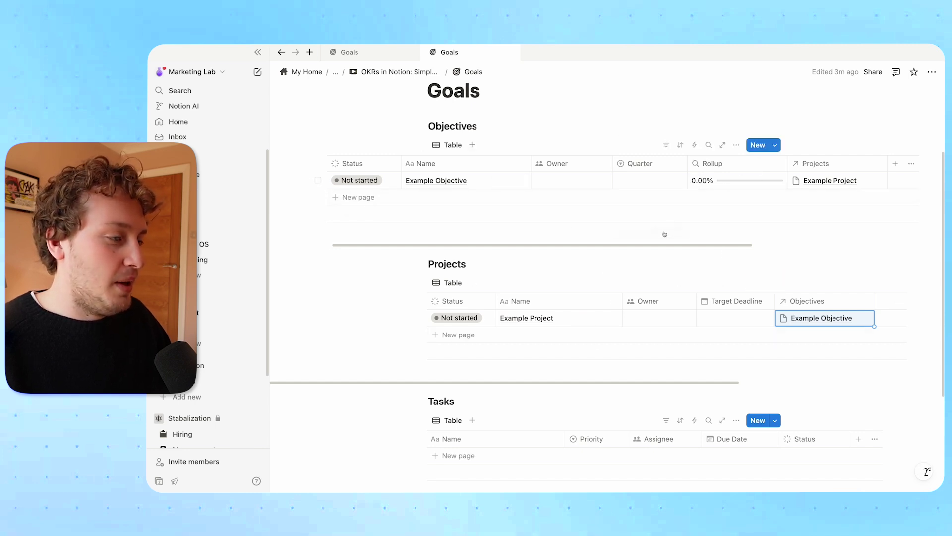
Set Example Project's Status to Done.
click(468, 317)
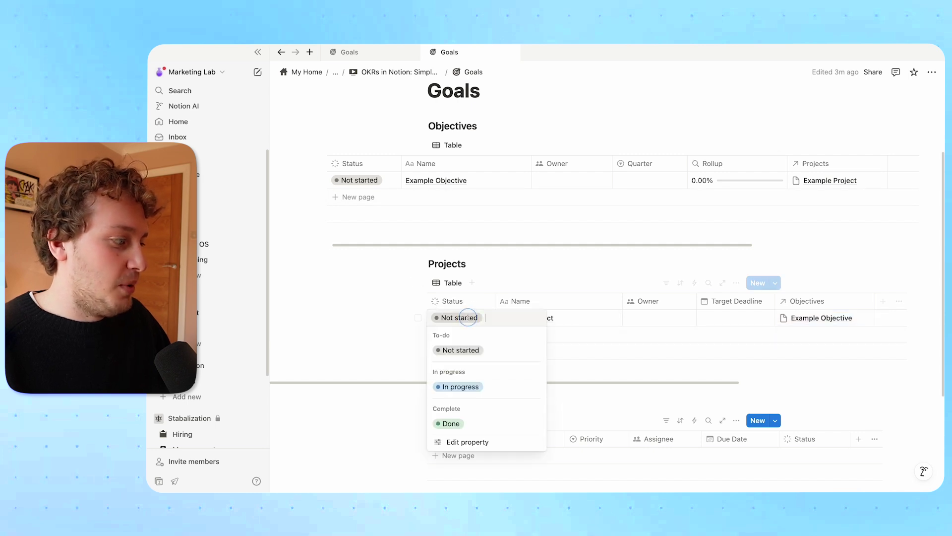
click(465, 423)
click(578, 255)
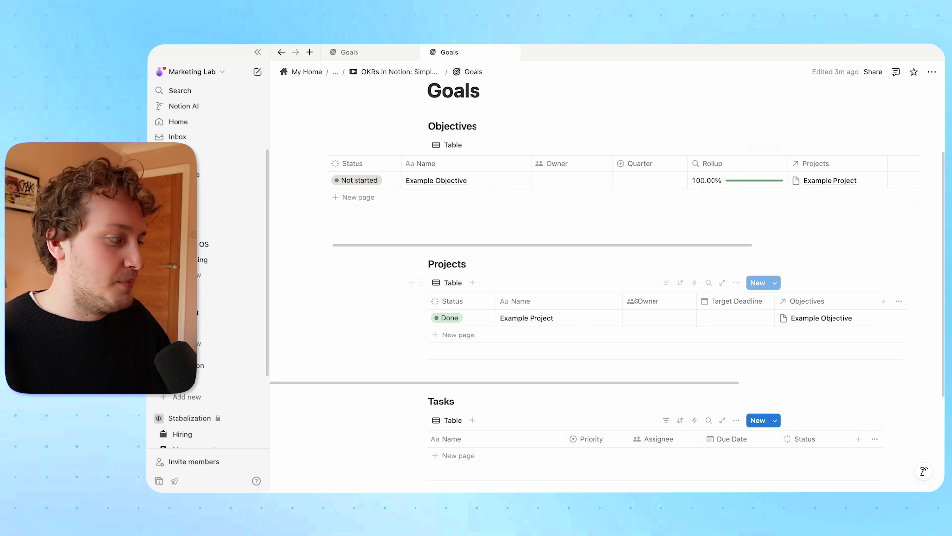
Add an 'Example Project 2' row linked to Example Objective, bringing the rollup to 50%.
click(477, 334)
text(Exam)
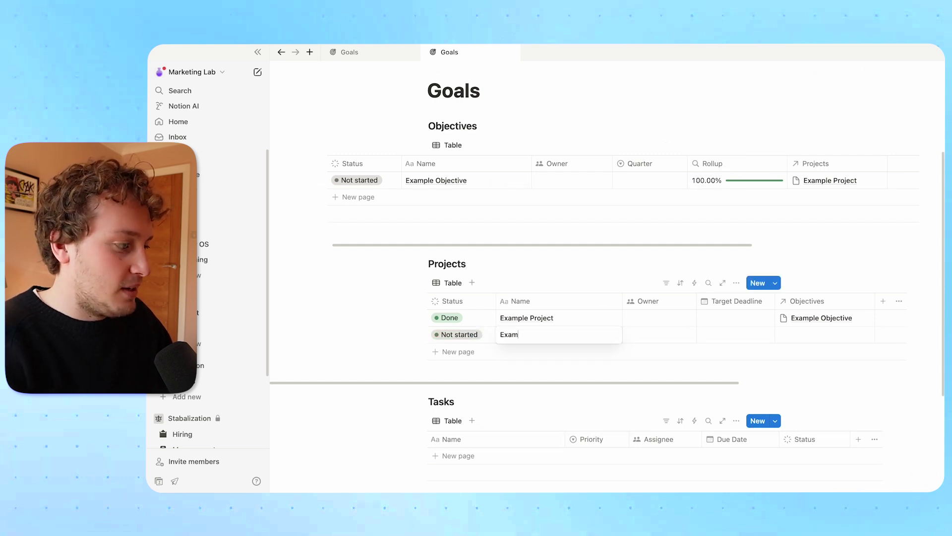
text(ple Project 2)
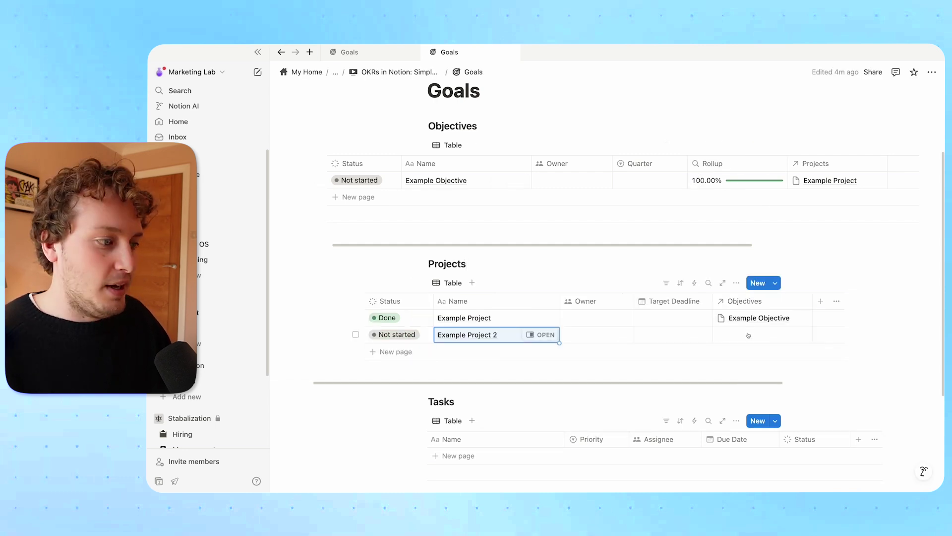
click(749, 335)
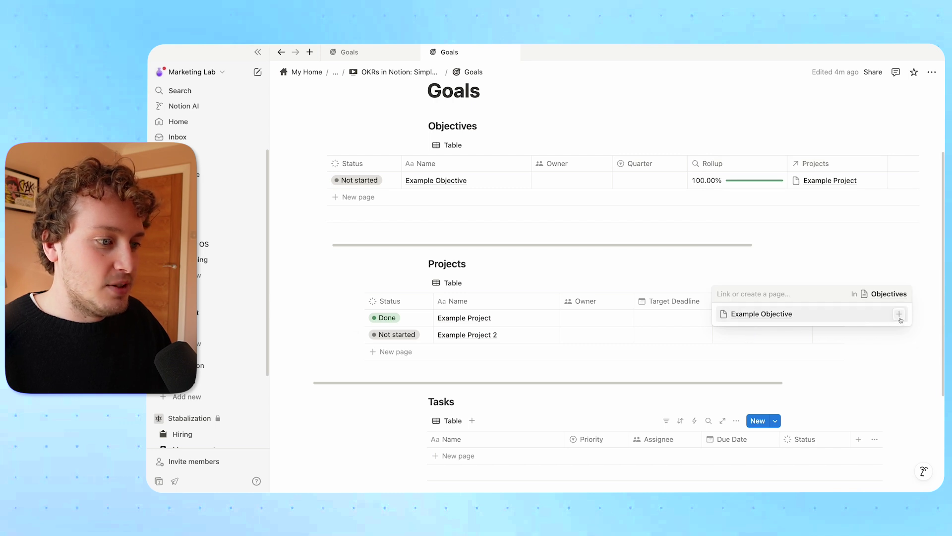
click(900, 314)
click(662, 239)
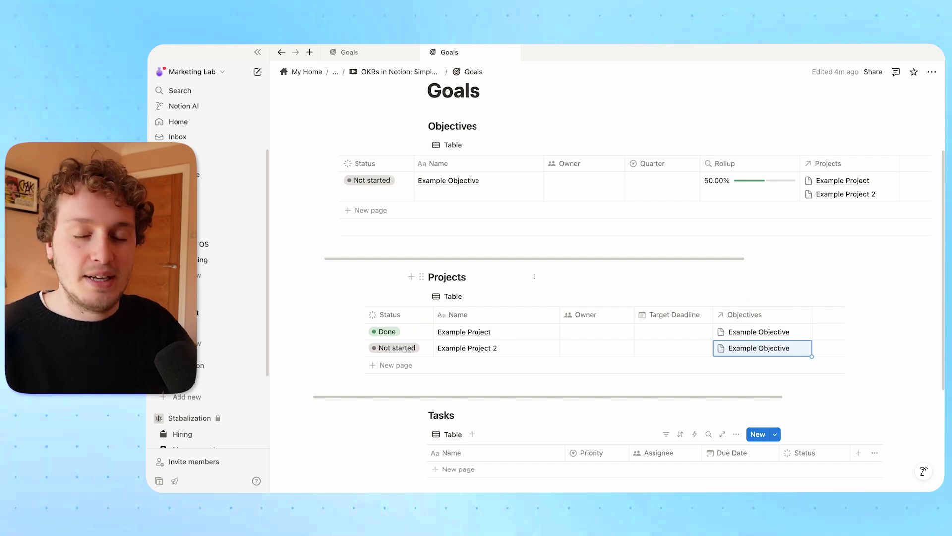
Rename the Objectives Rollup column to 'Progress'.
click(666, 168)
key(ctrl+a)
text(prp)
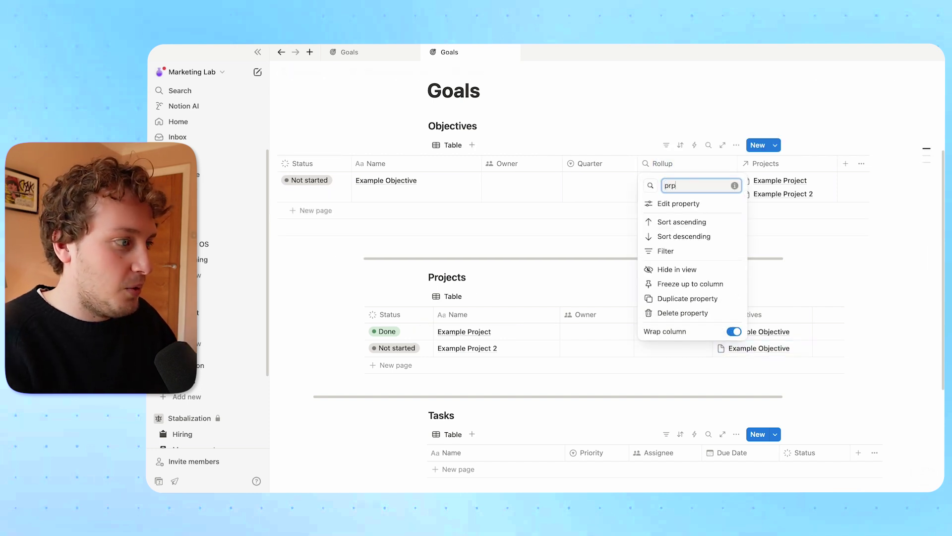
key(BackSpace)
text(pro)
key(BackSpace)
key(BackSpace)
key(BackSpace)
text(Progress)
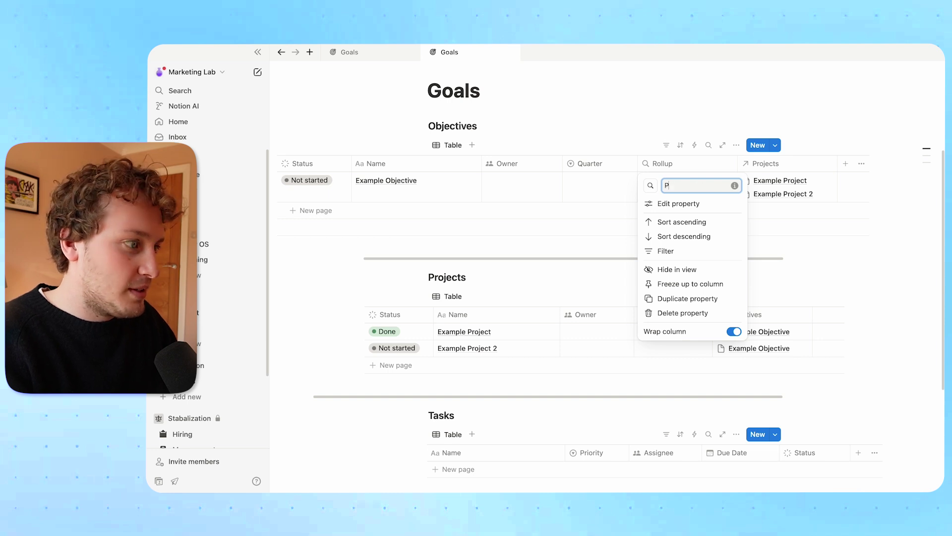
Give the Progress column a chart icon found by searching 'graph'.
click(650, 186)
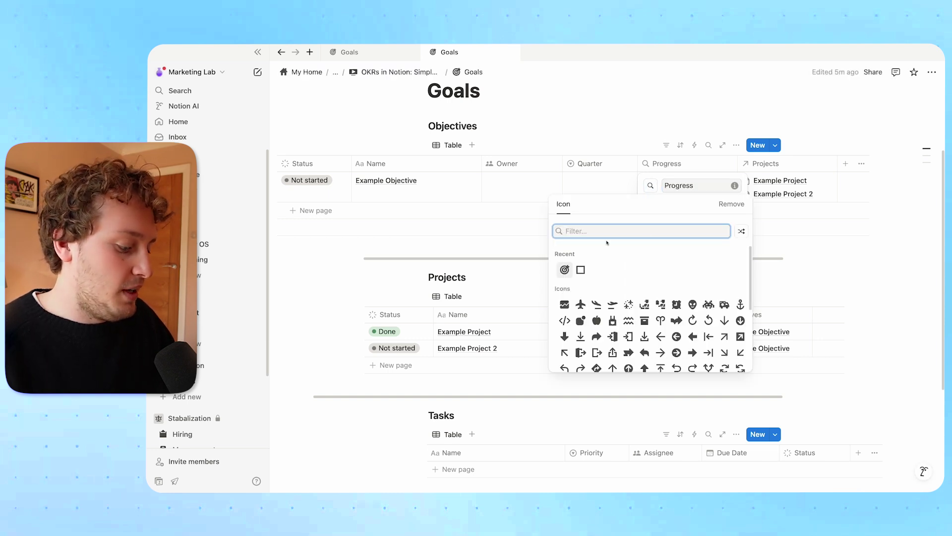
text(graph)
click(561, 253)
click(581, 213)
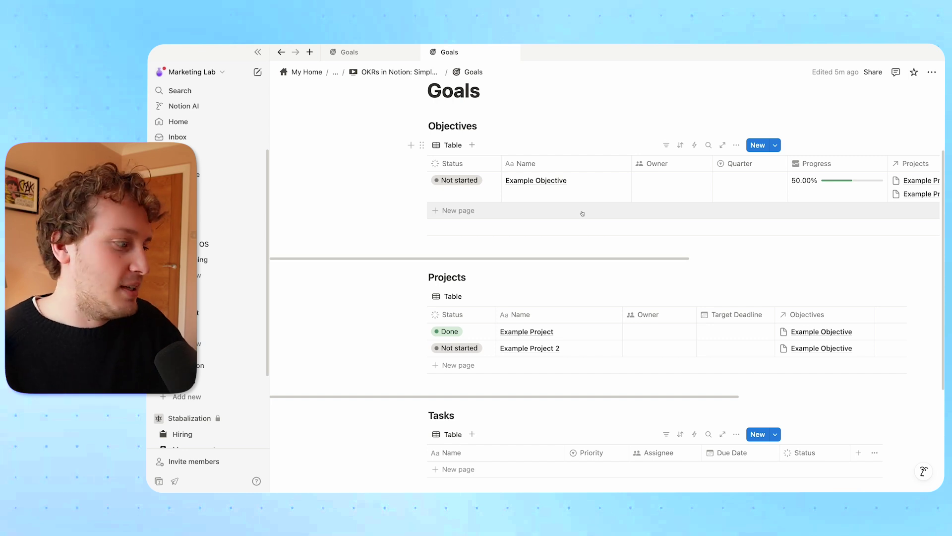
scroll(582, 213, down, 3)
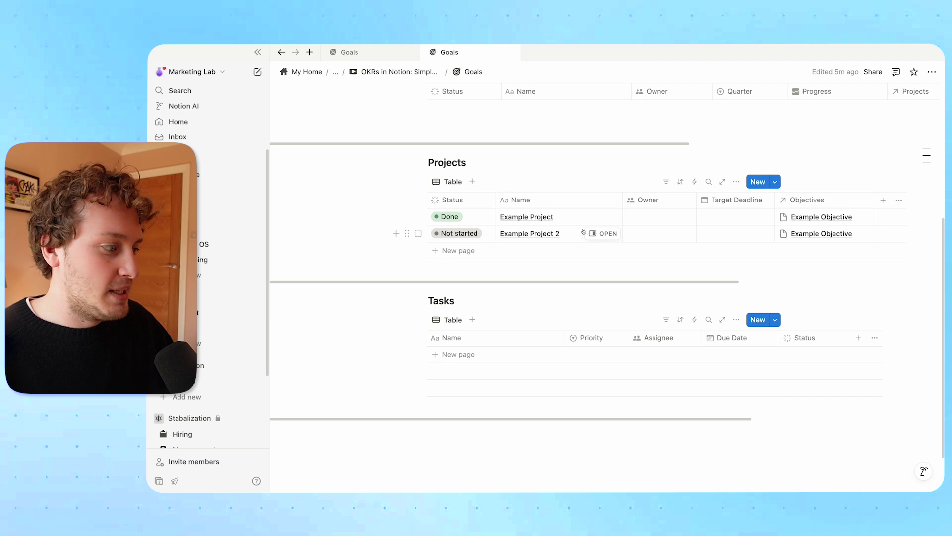
scroll(838, 342, down, 1)
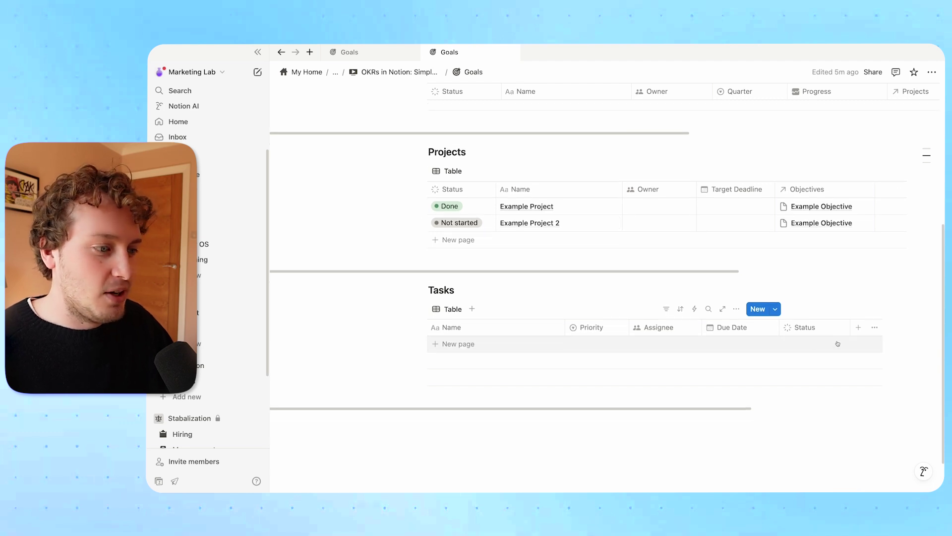
Add a two-way Relation property from Tasks to the Projects database.
click(859, 328)
text(rel)
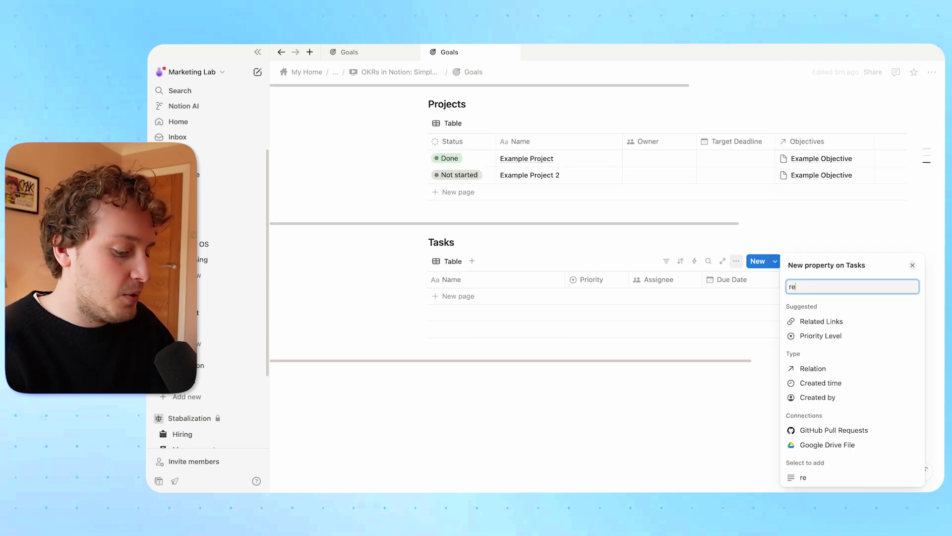
click(829, 386)
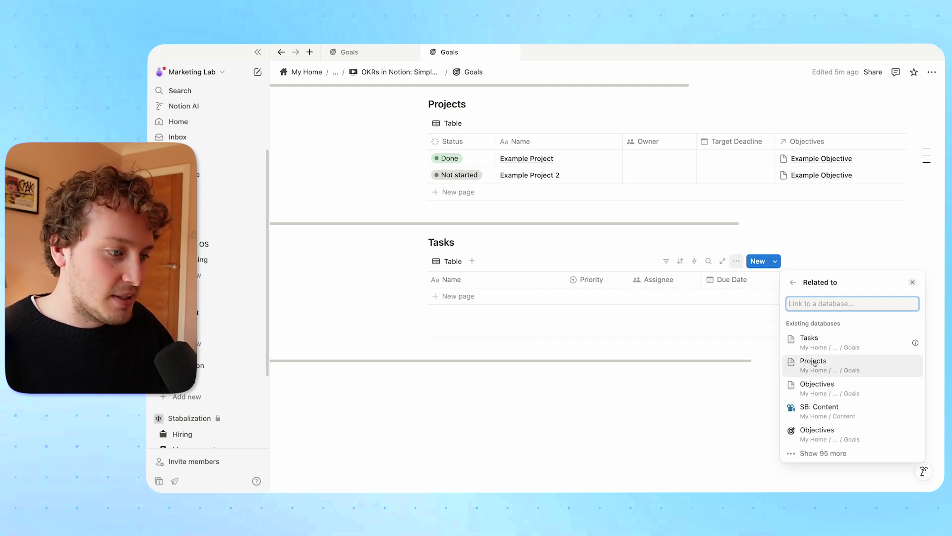
click(815, 364)
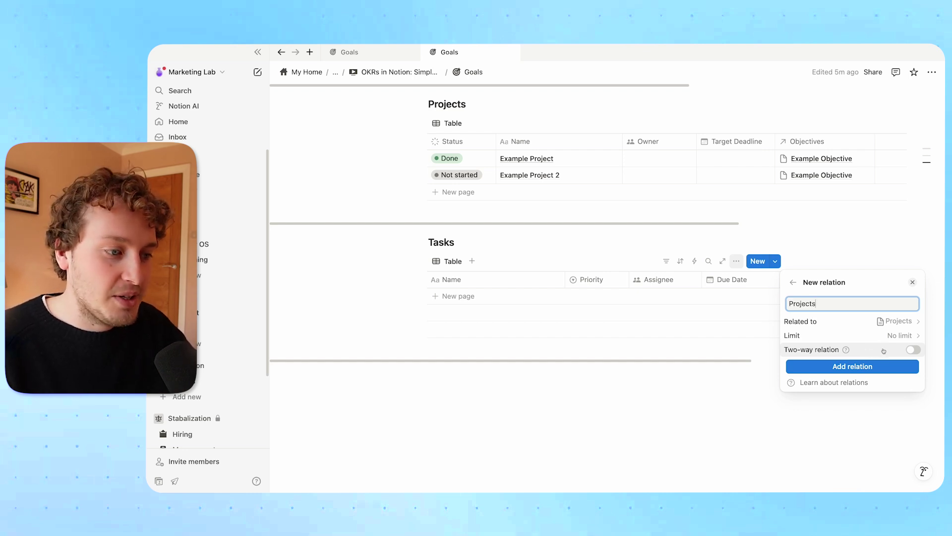
click(913, 350)
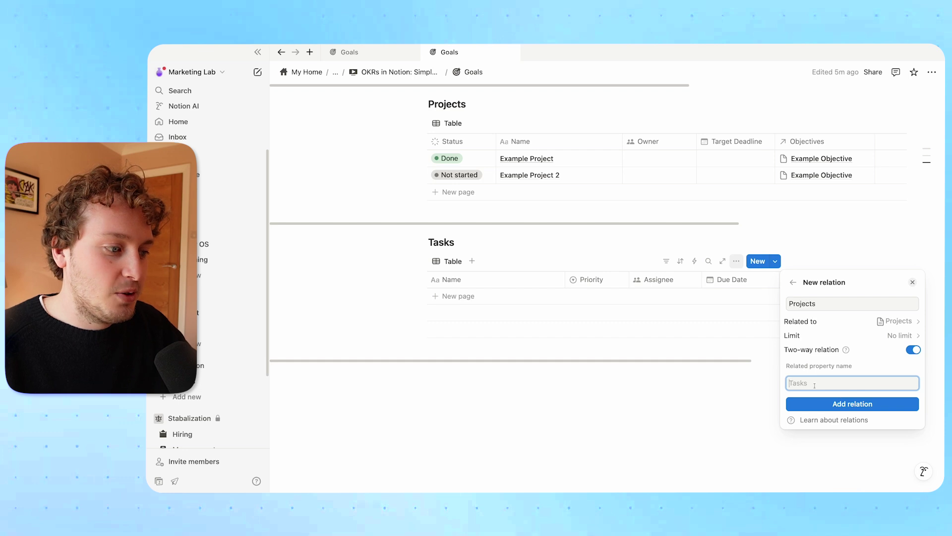
click(852, 404)
key(Escape)
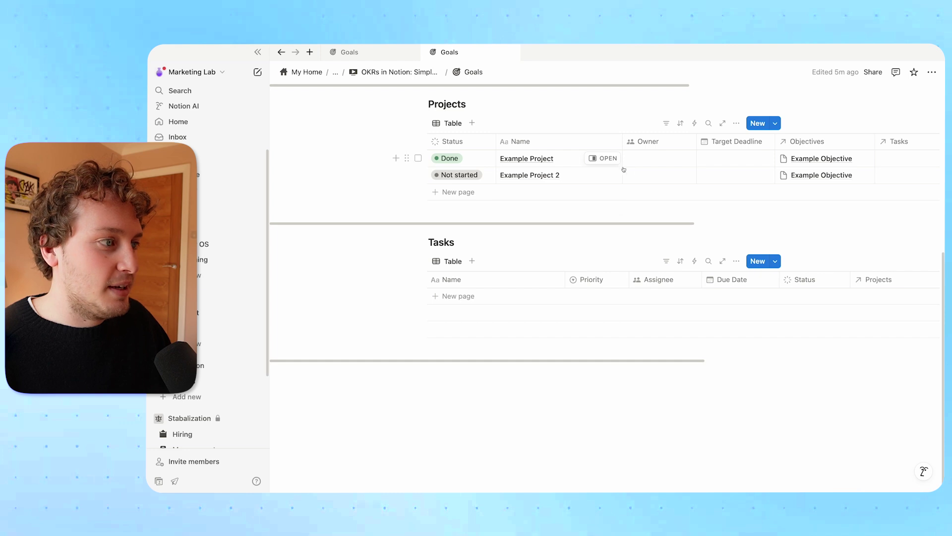
Add a 'Progress' rollup to Projects that rolls up the Tasks relation's Status.
scroll(624, 170, right, 5)
click(926, 141)
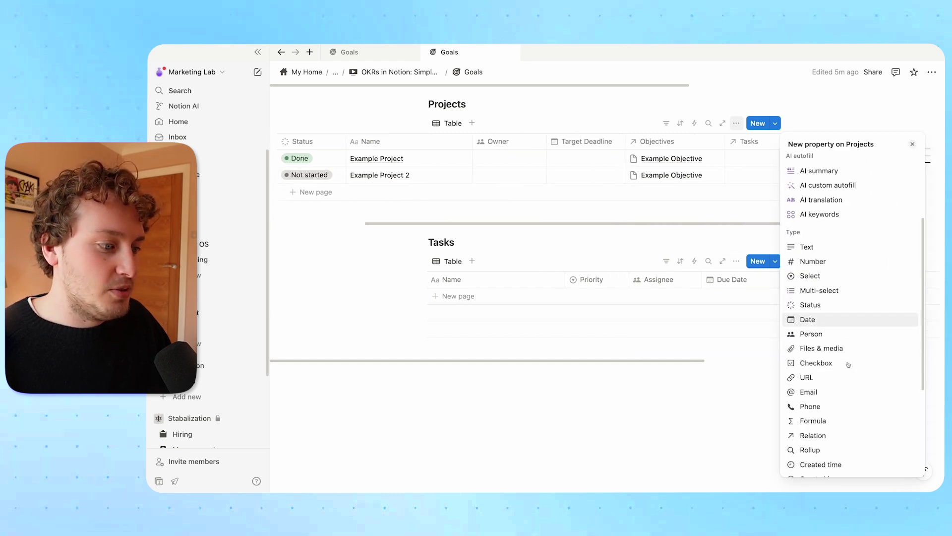
scroll(836, 397, down, 2)
click(835, 393)
text(Progress)
click(830, 201)
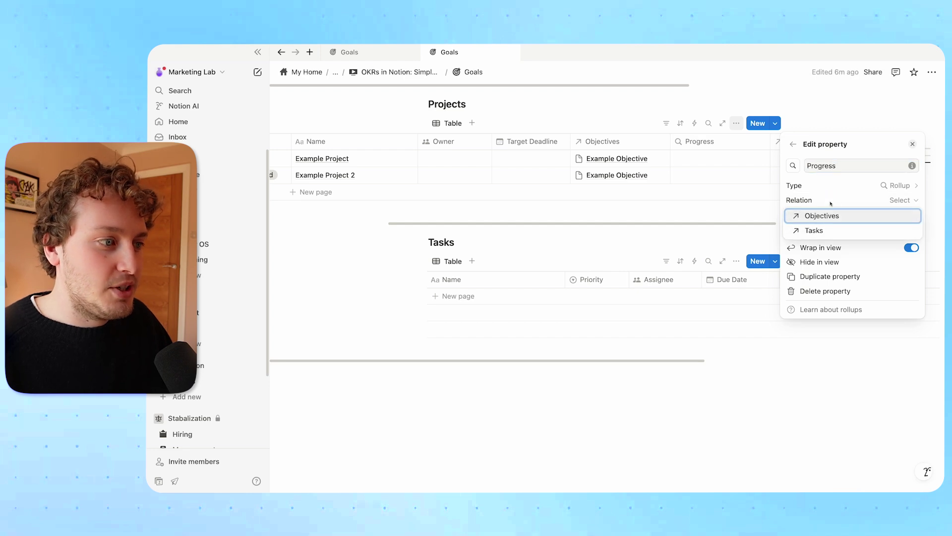
click(818, 231)
click(871, 215)
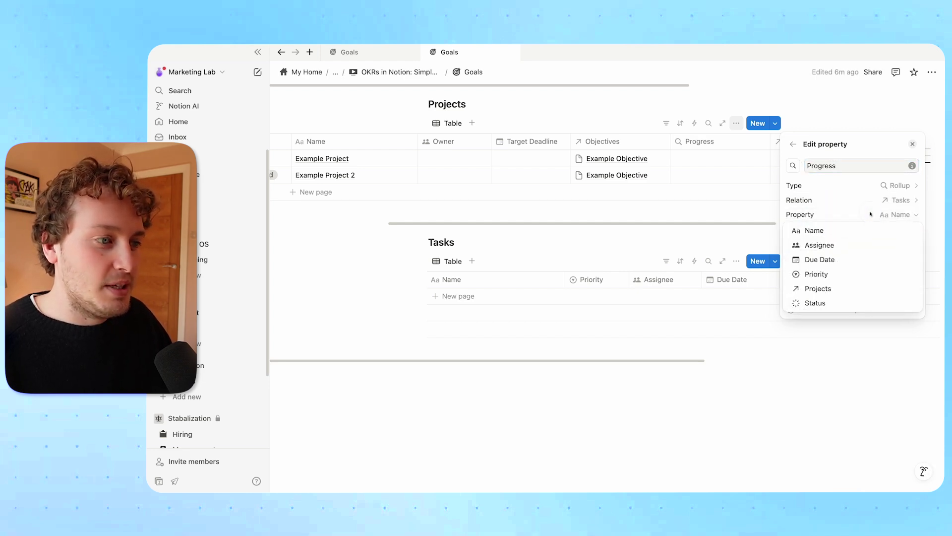
click(850, 302)
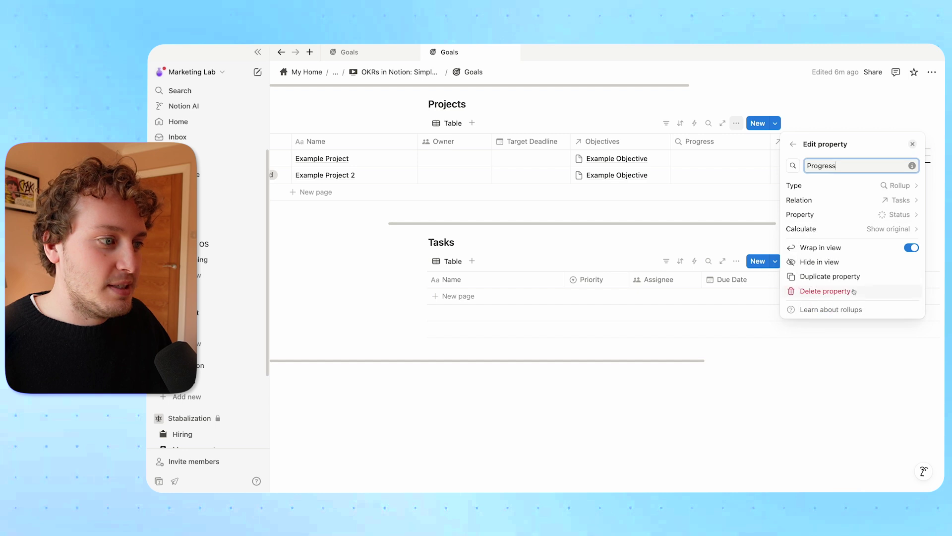
Set the Progress rollup to Percent per group > Complete, shown as a bar.
click(853, 231)
mouse_move(855, 275)
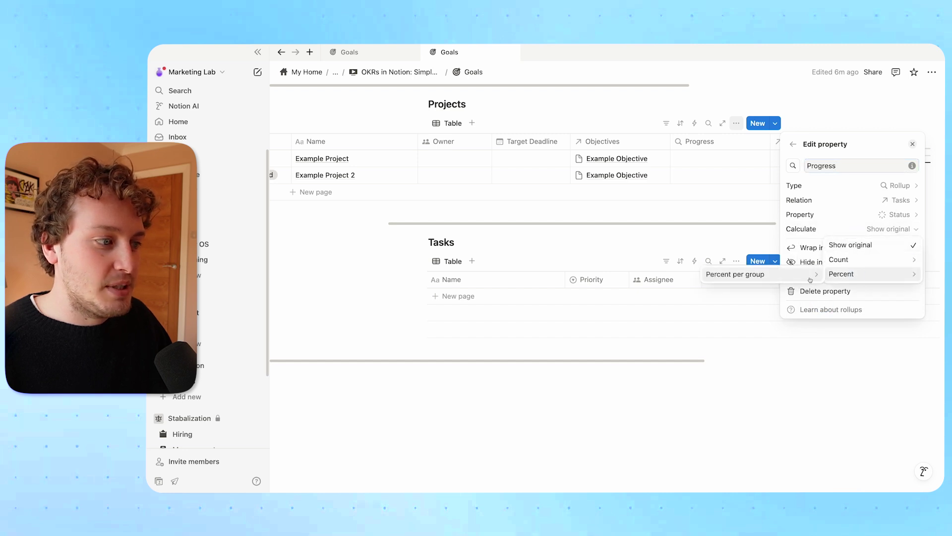
mouse_move(789, 275)
click(857, 295)
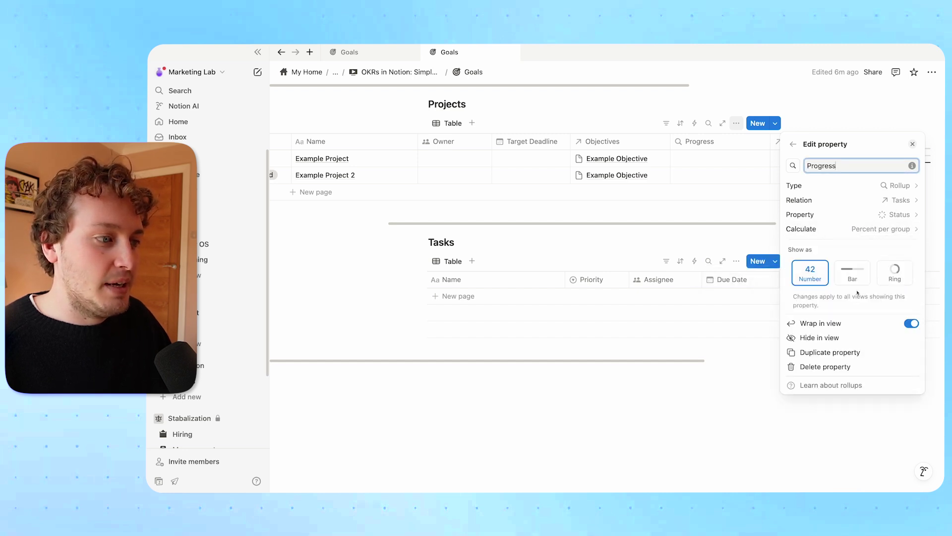
click(849, 272)
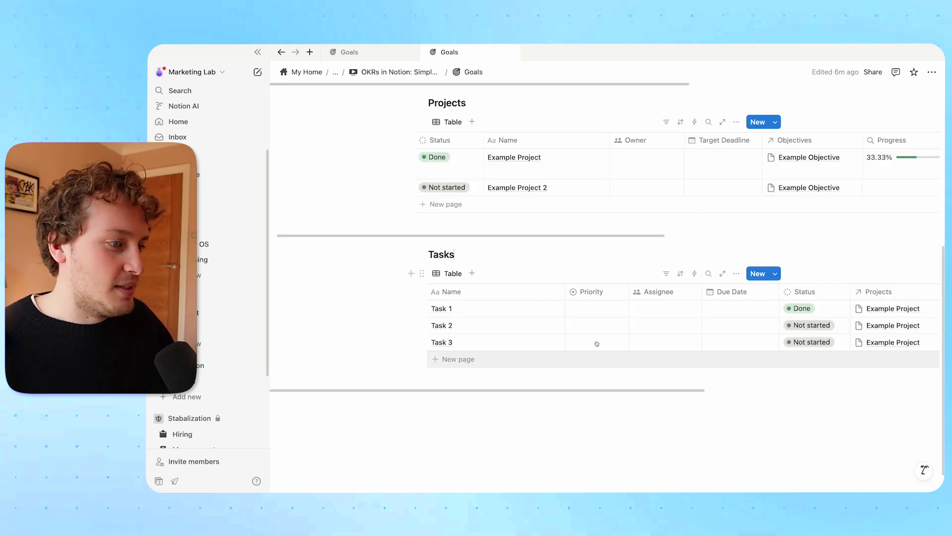
Set Task 2's Status to Done in the Tasks table, raising Example Project to 66.67%.
scroll(496, 308, down, 1)
scroll(497, 291, down, 1)
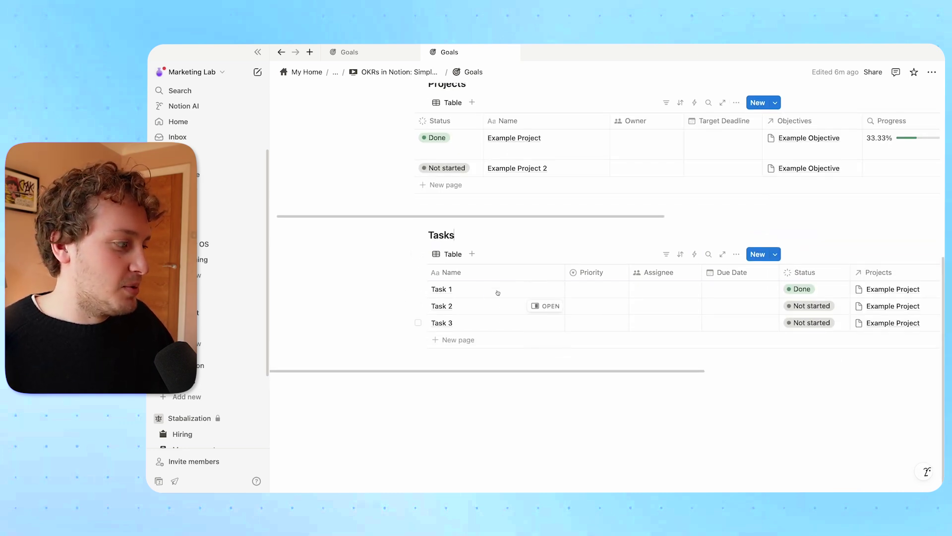
scroll(490, 293, down, 1)
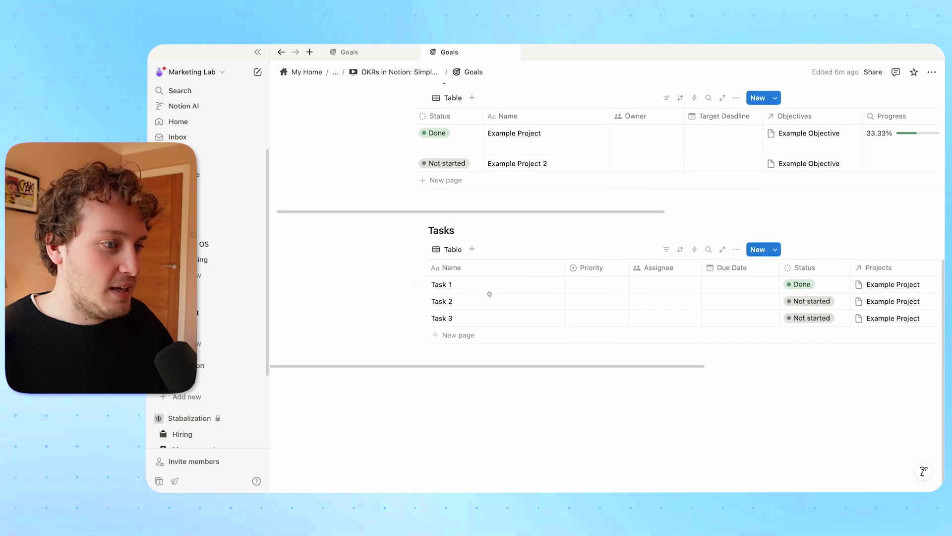
scroll(488, 293, right, 5)
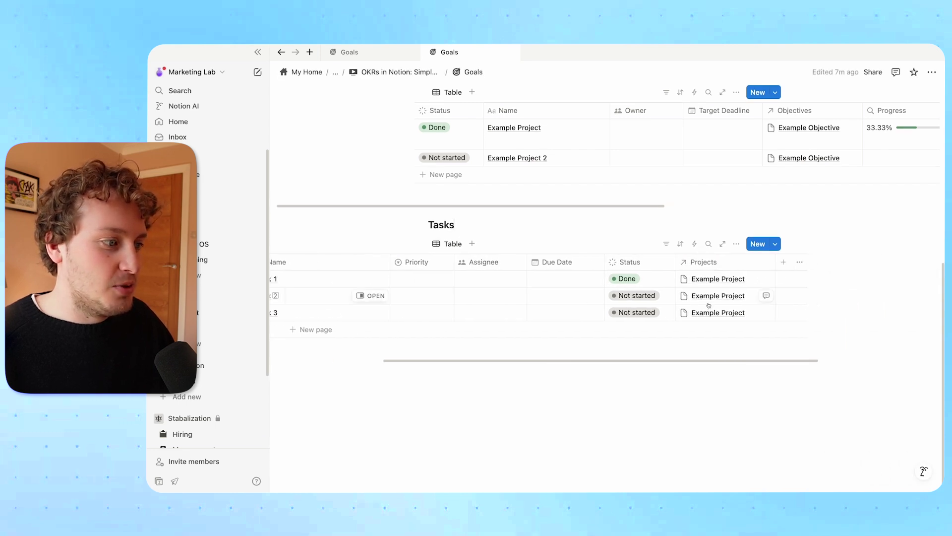
scroll(565, 243, up, 5)
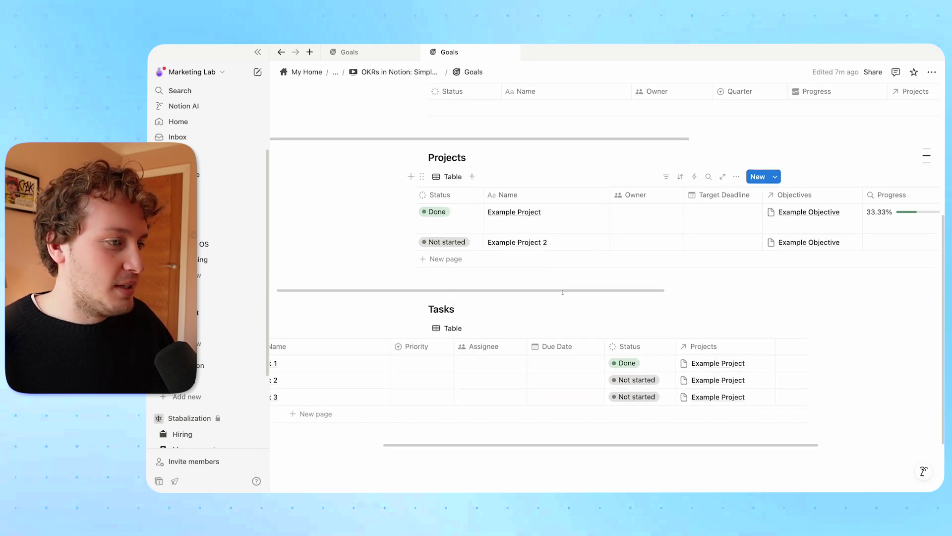
scroll(729, 226, right, 5)
scroll(720, 227, right, 5)
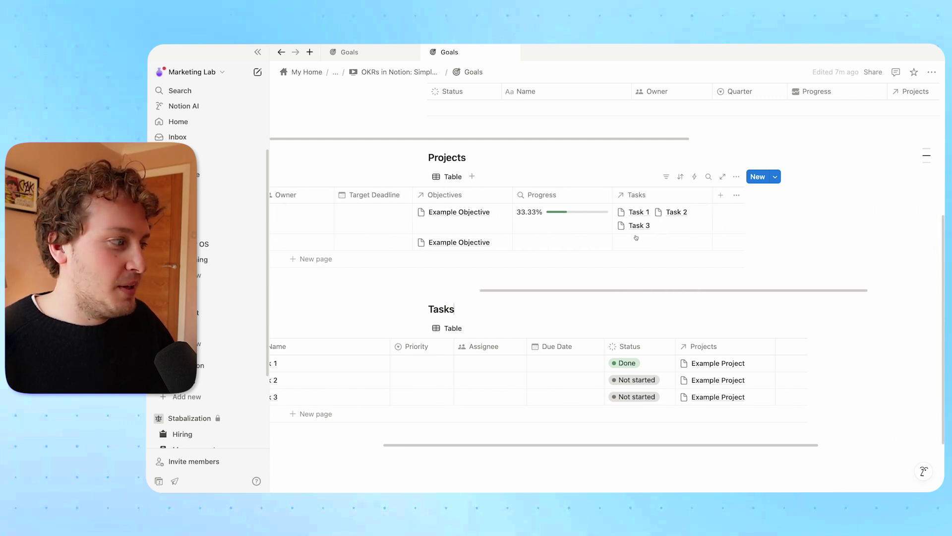
scroll(640, 230, left, 2)
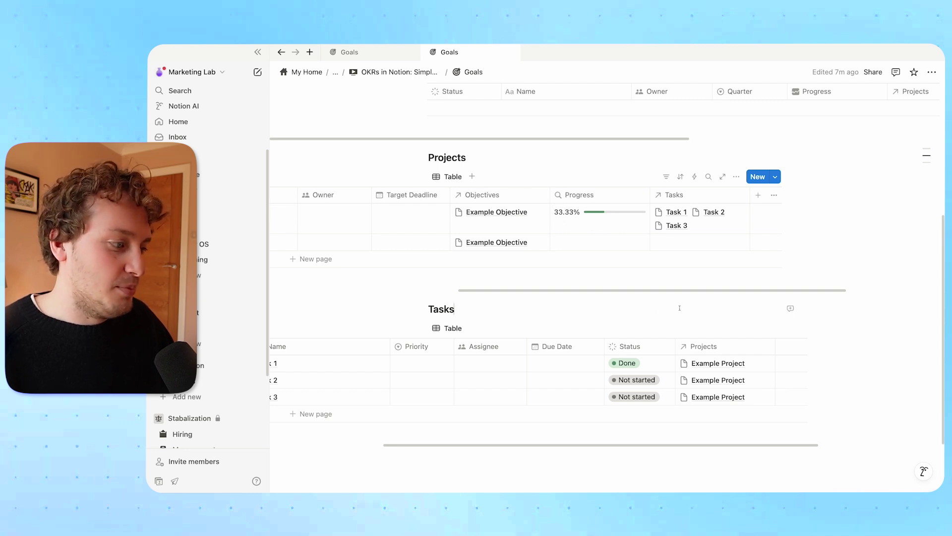
scroll(665, 362, left, 5)
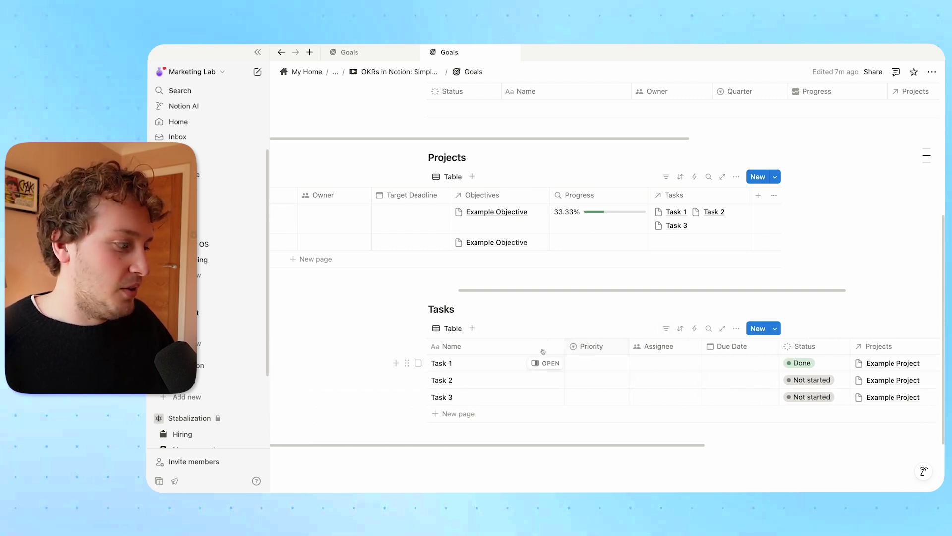
scroll(731, 369, right, 2)
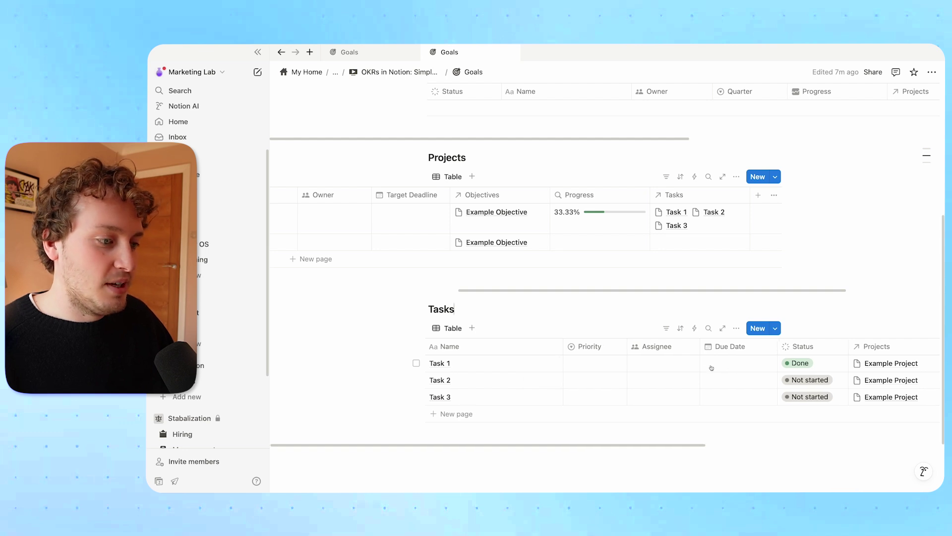
click(780, 380)
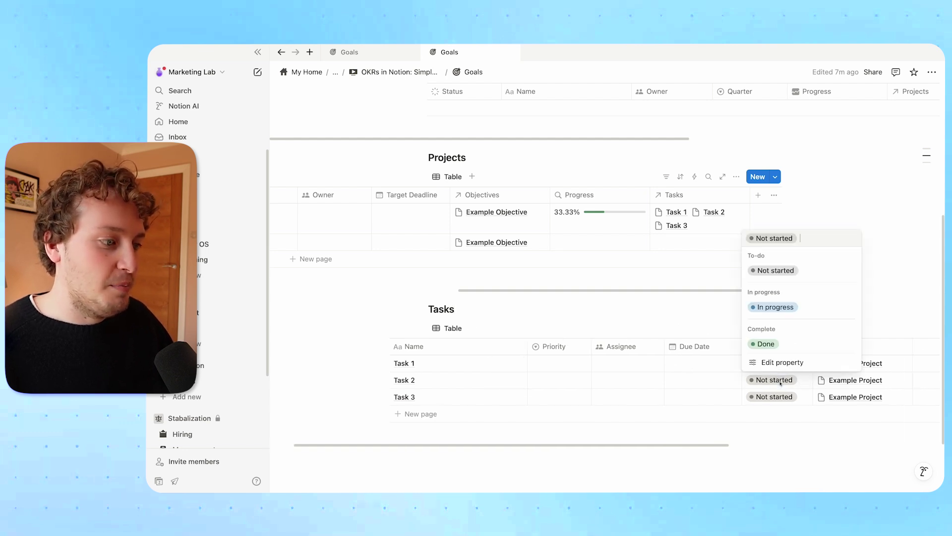
click(764, 344)
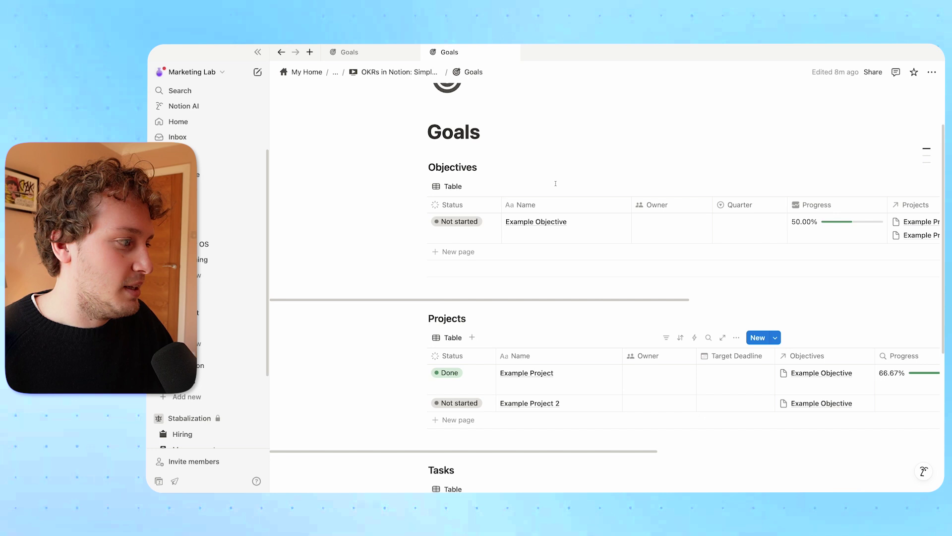
Open Example Objective as a full page and enter Customize layout.
click(613, 222)
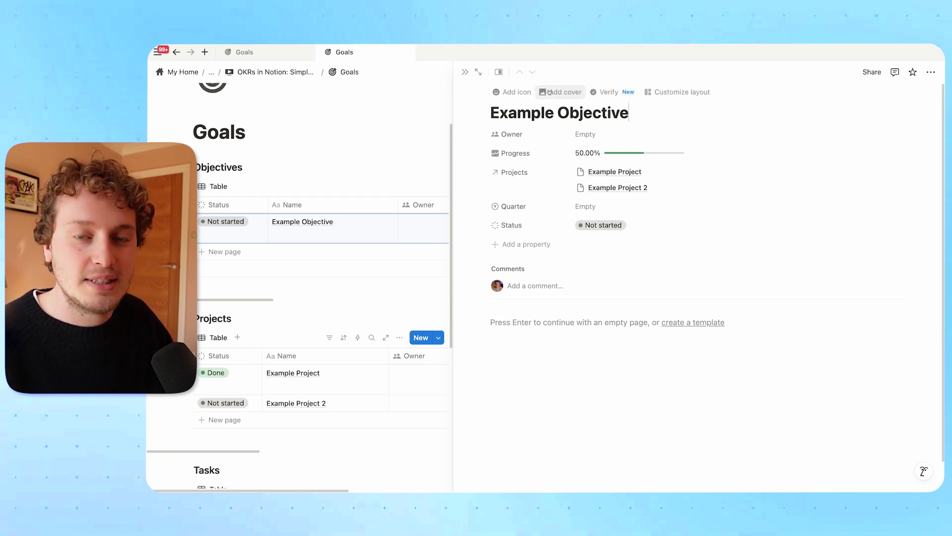
click(478, 72)
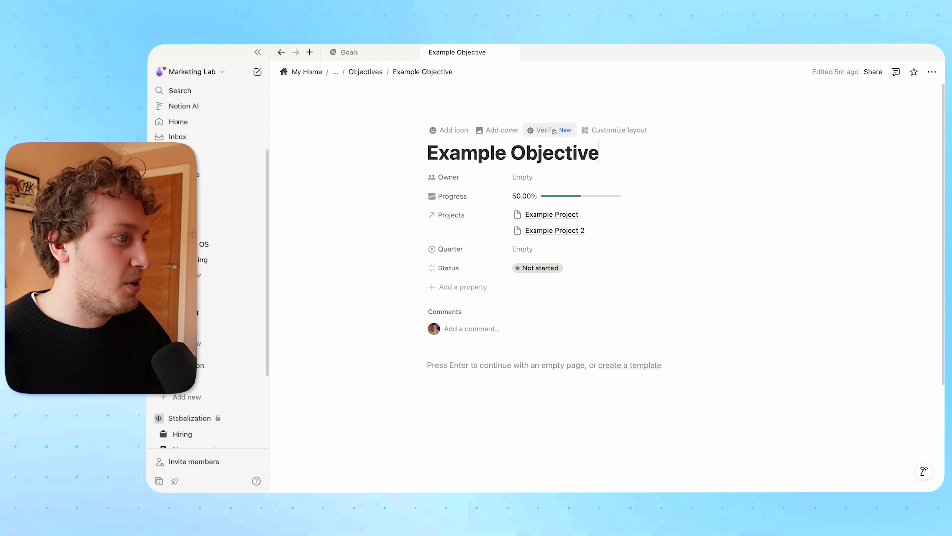
click(615, 132)
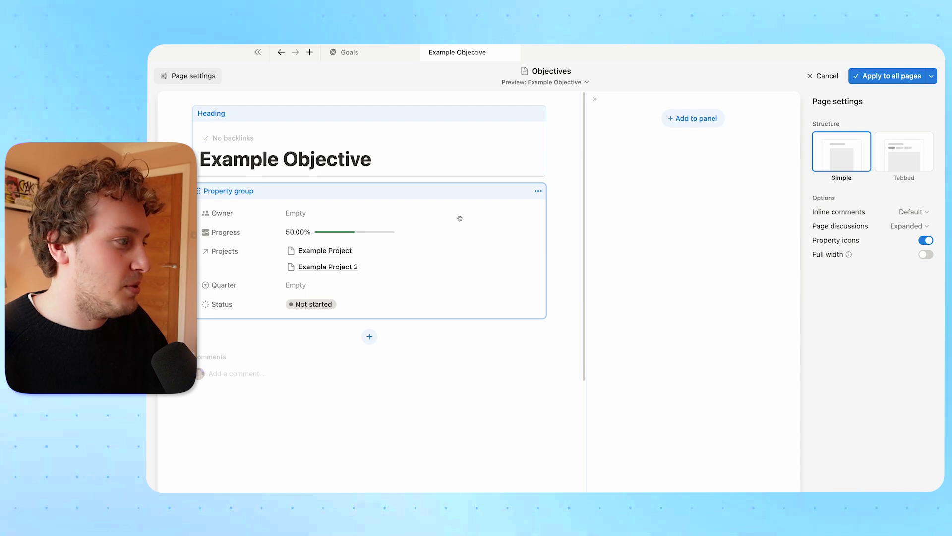
Move the property group into the side panel and select the Heading block.
click(538, 190)
click(506, 207)
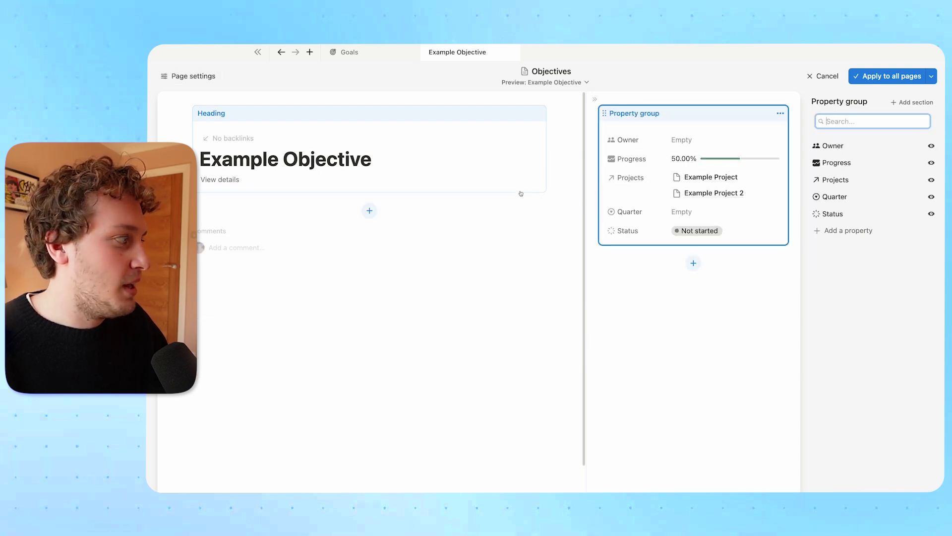
click(424, 168)
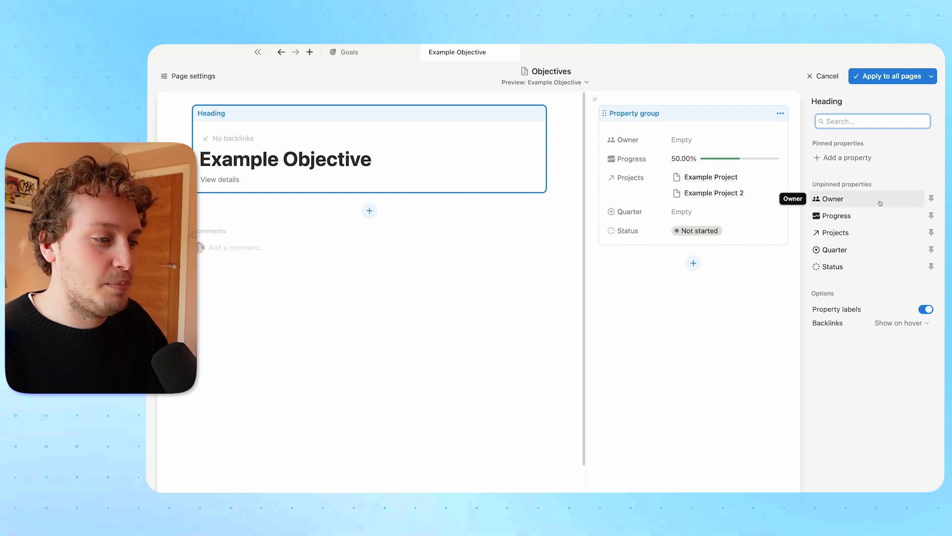
Pin Status, Owner, Progress and Quarter under the title, Status first, for all objective pages.
click(931, 200)
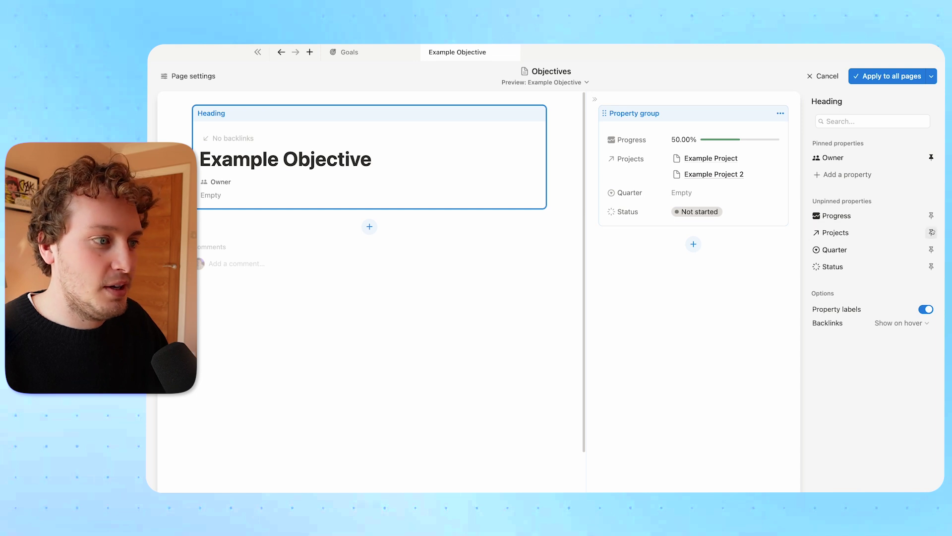
click(932, 216)
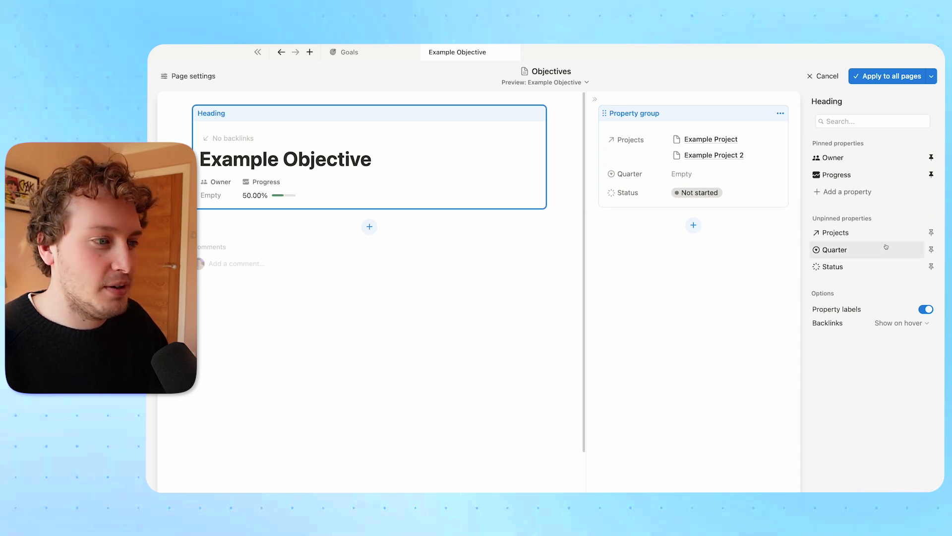
click(931, 249)
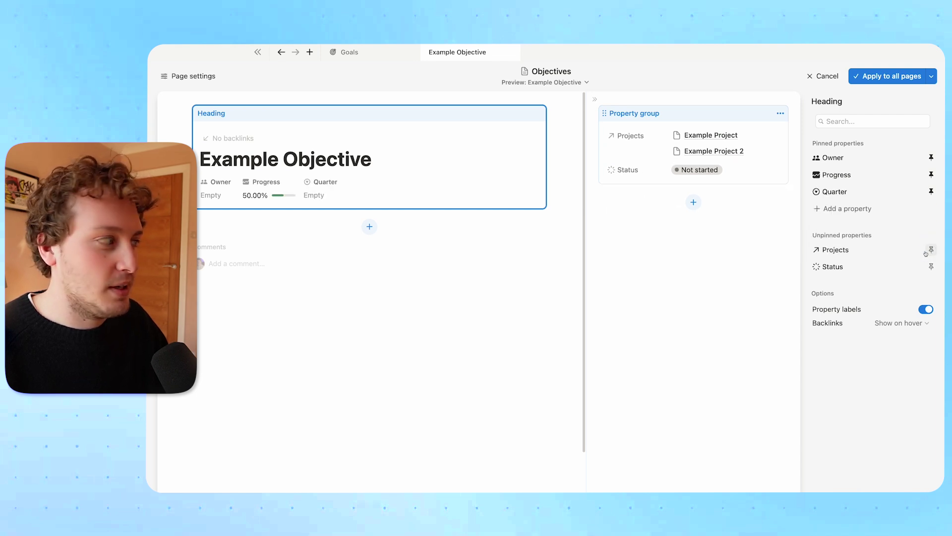
click(928, 270)
drag(853, 207, 838, 158)
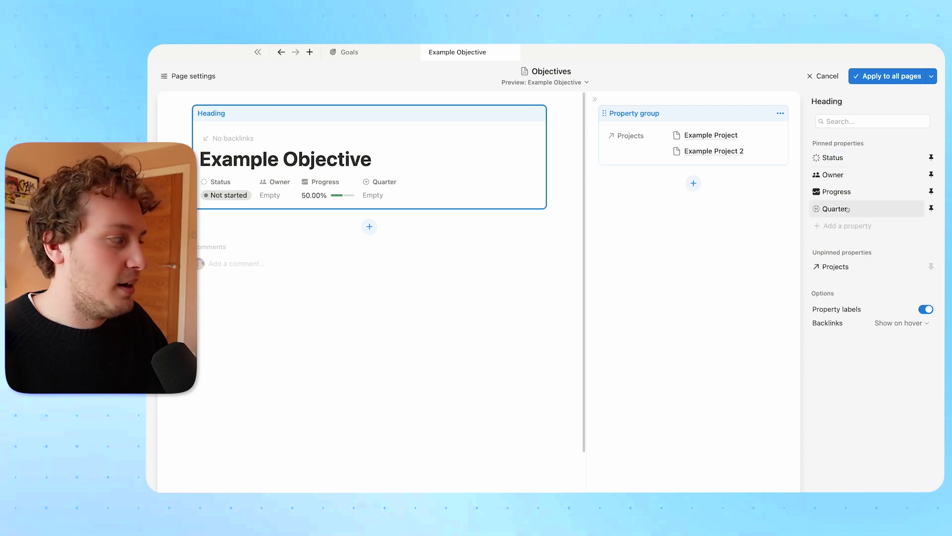
click(892, 77)
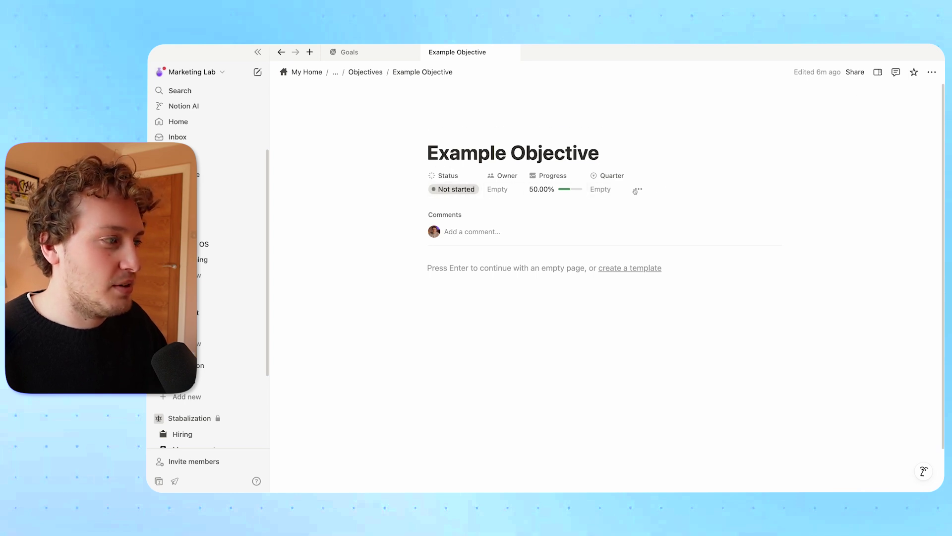
Check the side properties panel, close it, and return to the Objectives page layout editor.
click(640, 190)
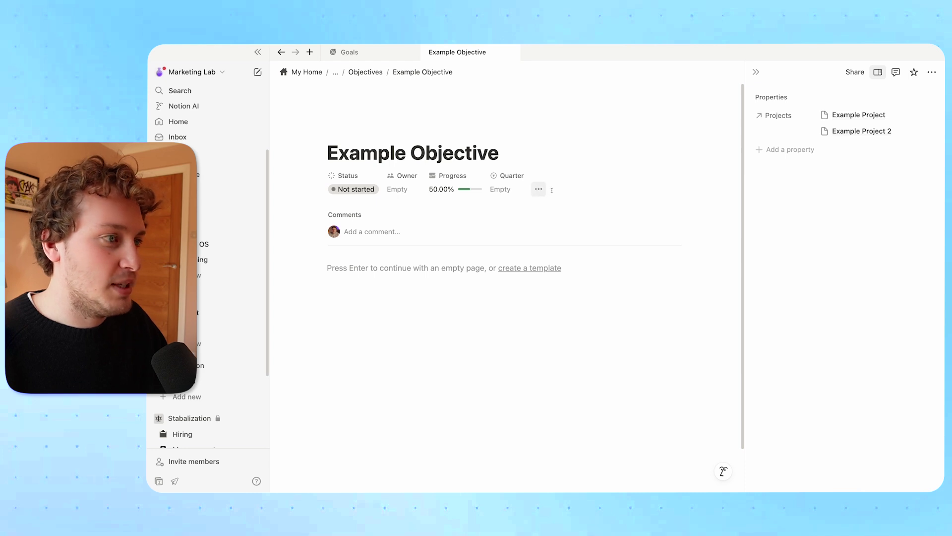
click(748, 104)
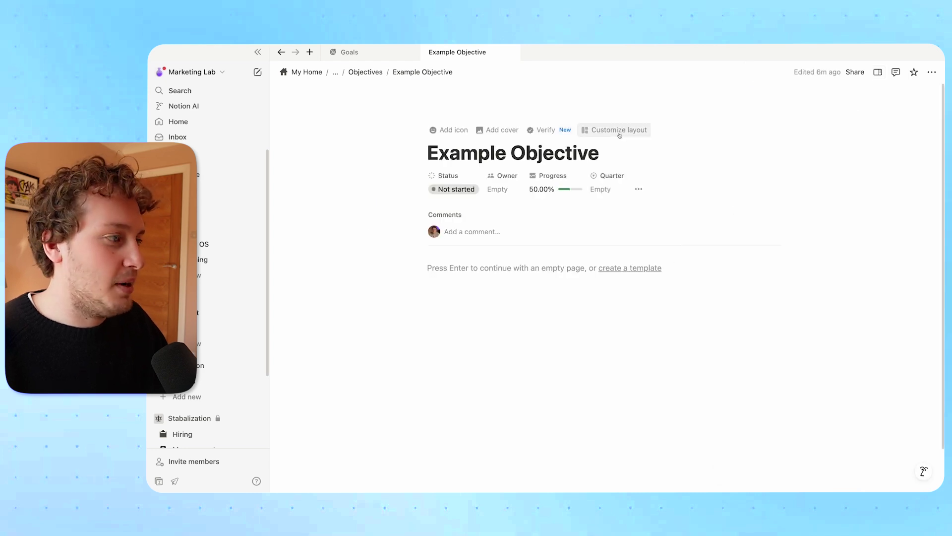
click(619, 132)
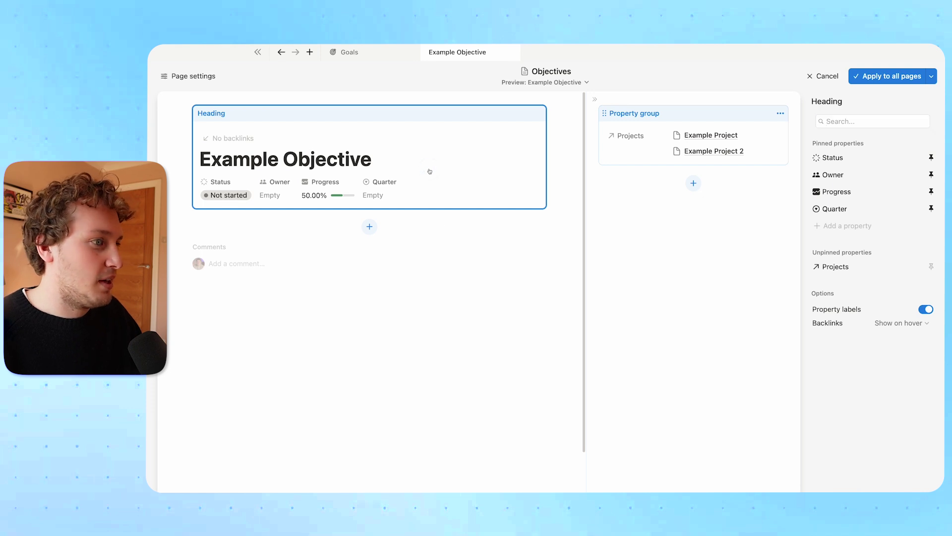
Make the Objectives page structure tabbed and add a Projects table tab.
click(189, 78)
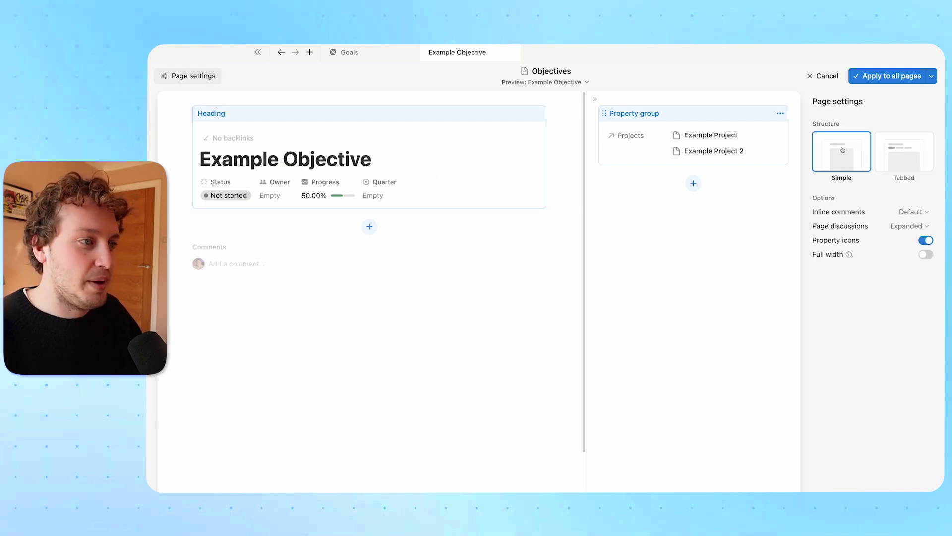
click(896, 149)
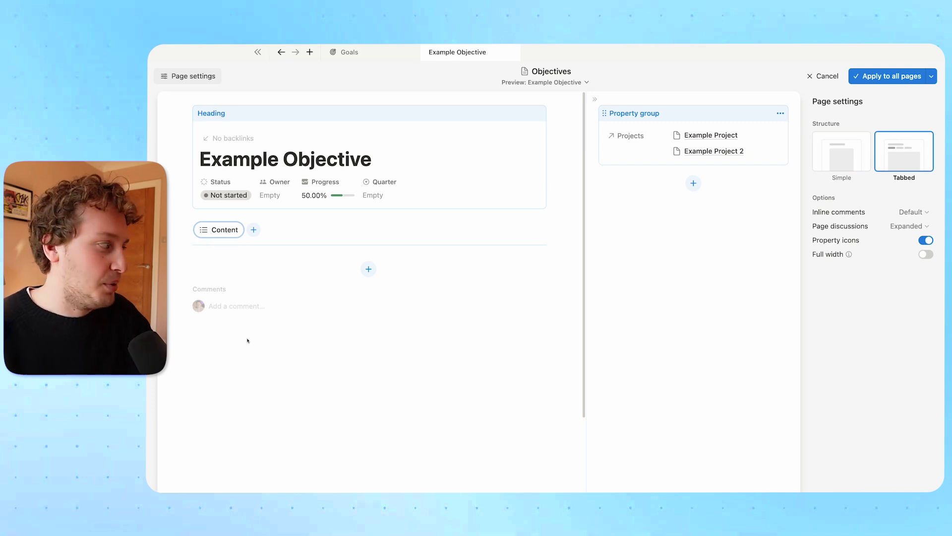
click(253, 230)
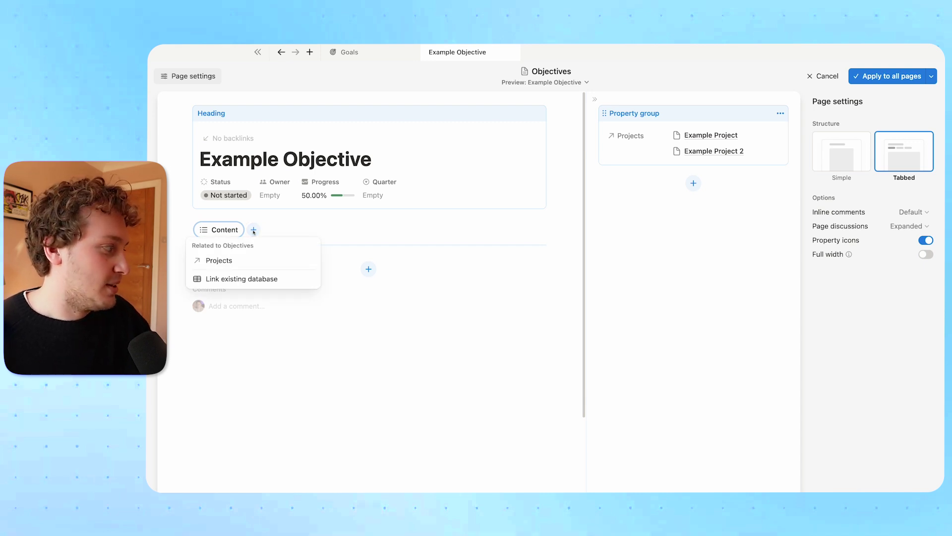
click(228, 263)
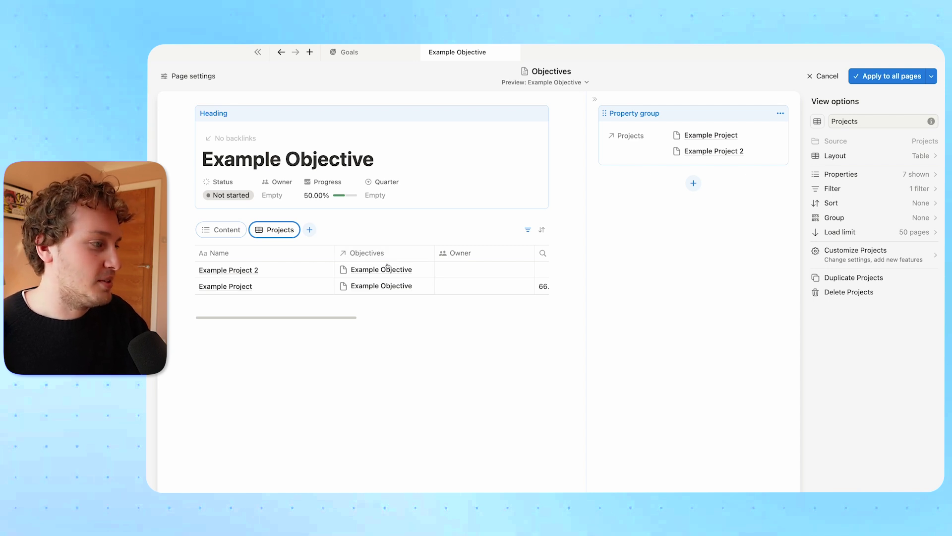
Keep the Projects tab's 'Objectives: This page' filter and apply it to all objective pages.
click(844, 191)
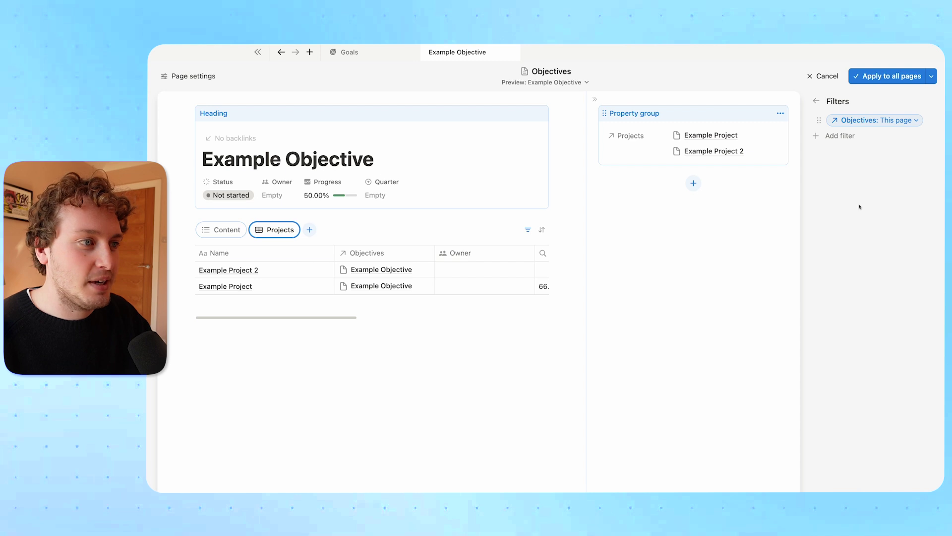
click(898, 124)
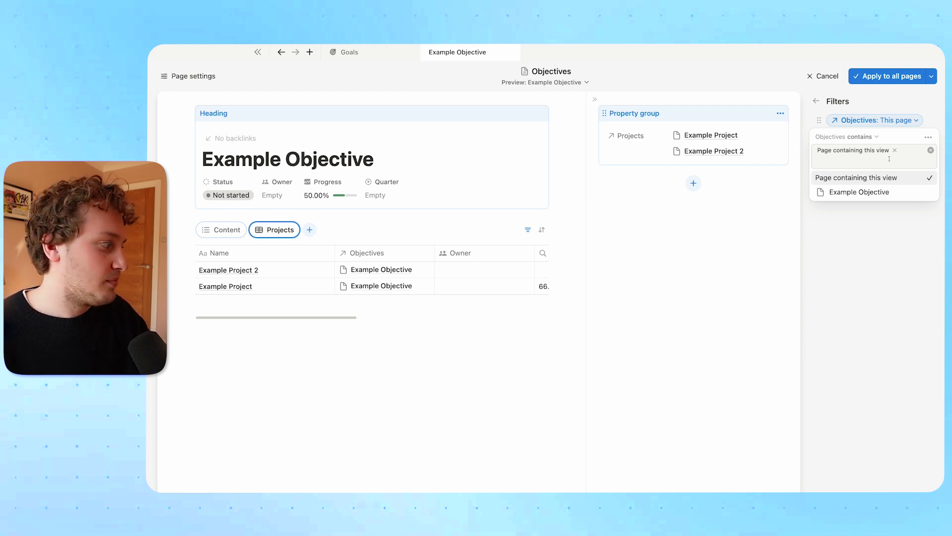
click(875, 81)
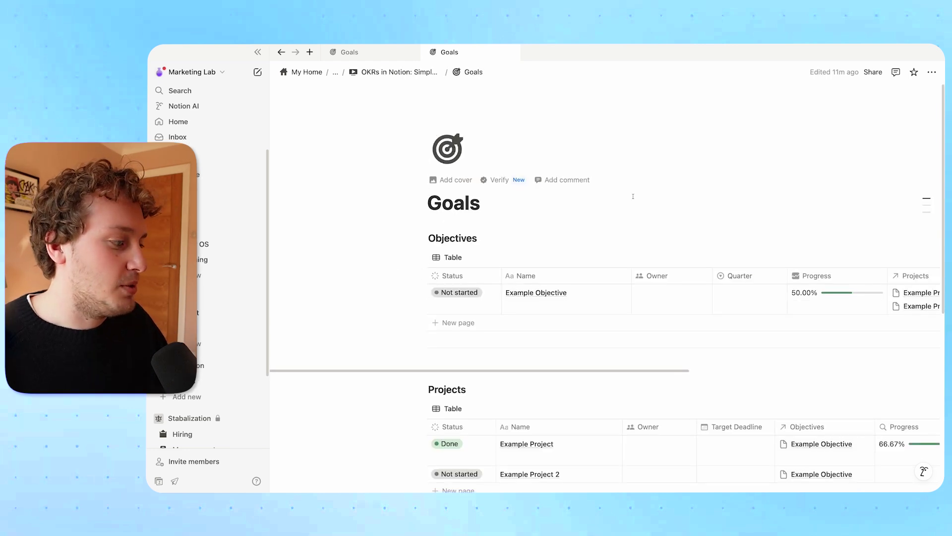
Add a new 'Example Project 3' row to the Goals page's Projects table.
scroll(633, 197, down, 5)
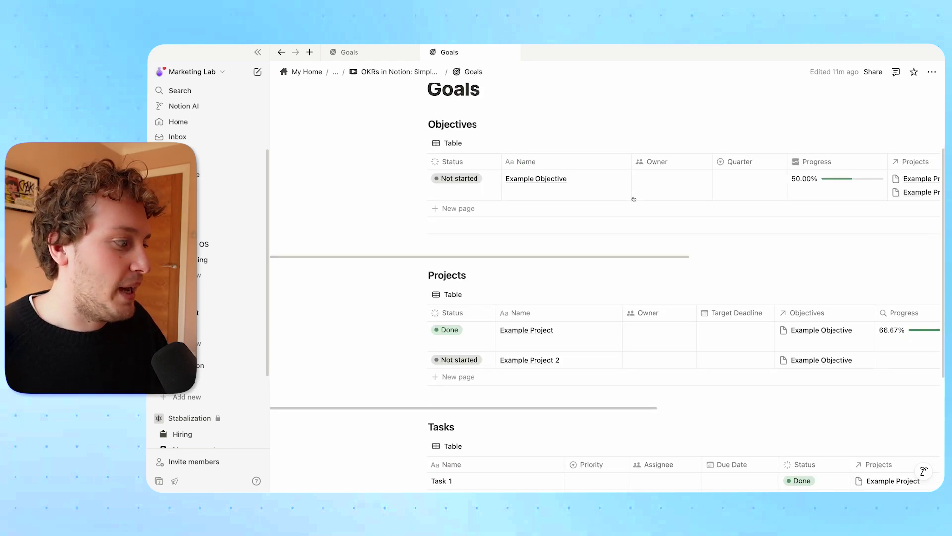
scroll(633, 199, down, 1)
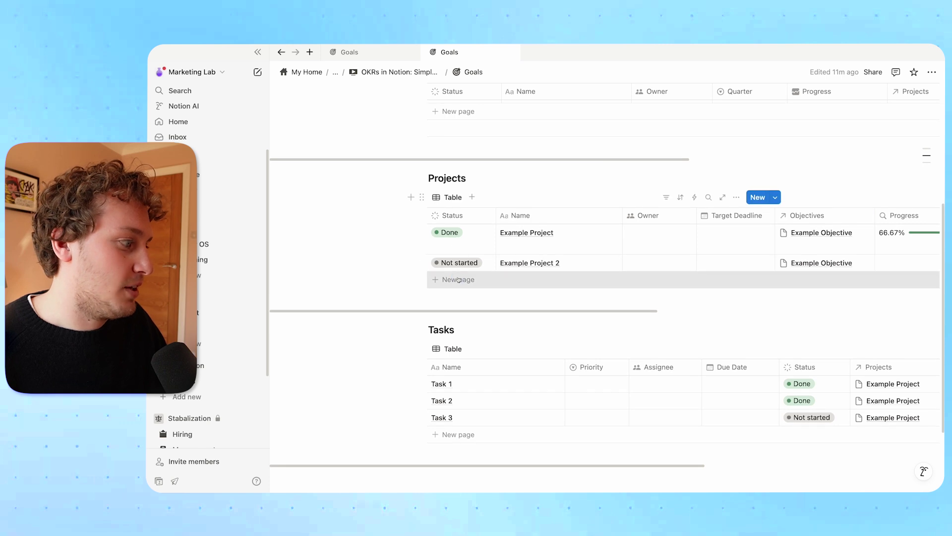
click(524, 279)
text(Examp)
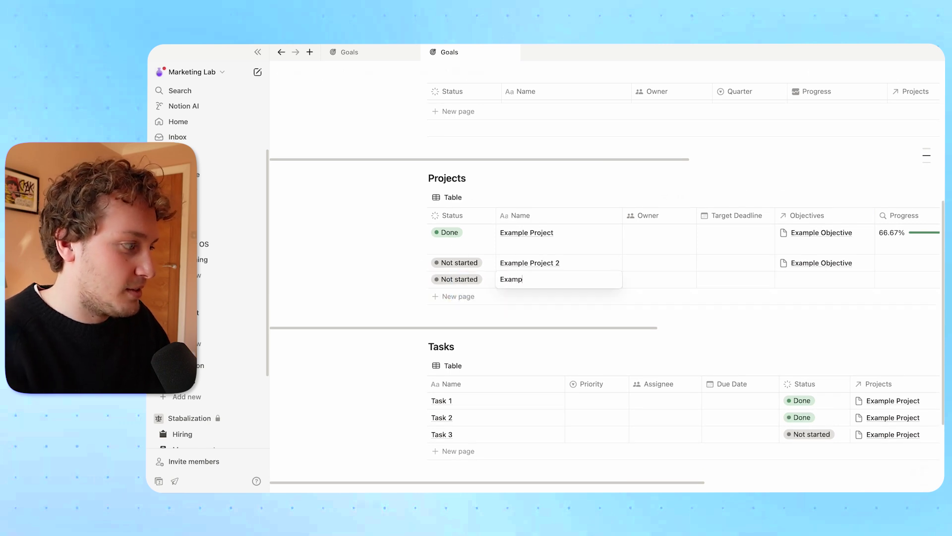
text(le Projkect 3)
key(Return)
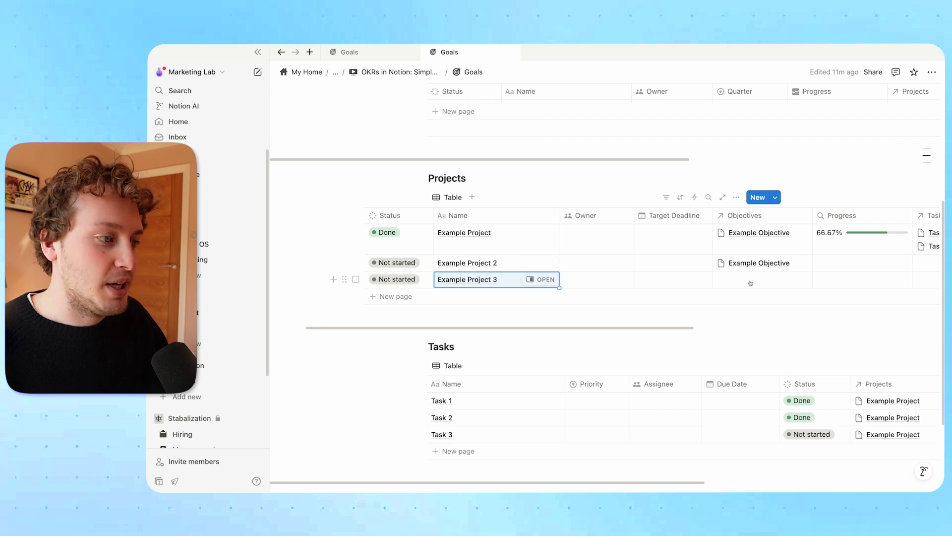
Open Example Objective in a side preview.
scroll(652, 283, left, 2)
scroll(640, 287, up, 1)
scroll(639, 286, up, 3)
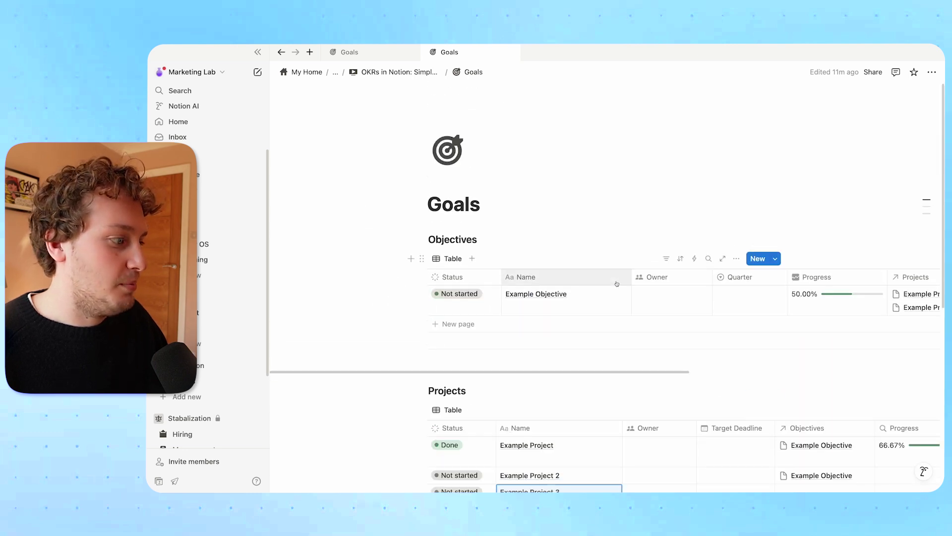
click(611, 293)
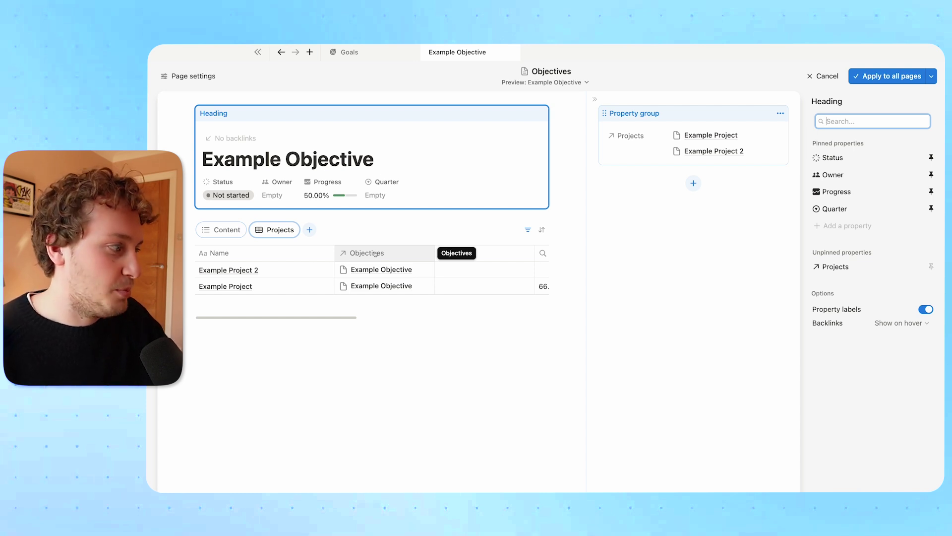
Hide the Tasks and Objectives columns in the Projects view and reorder its properties.
click(276, 229)
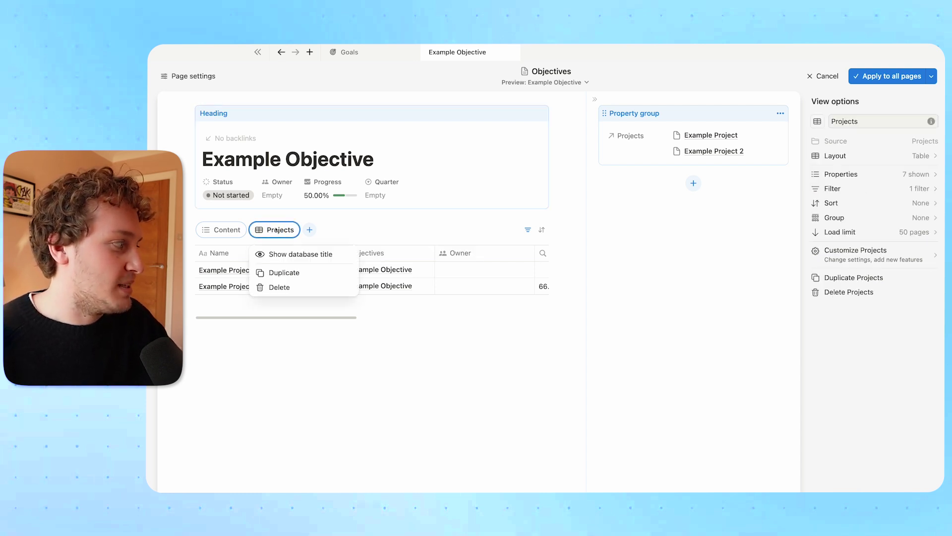
click(390, 238)
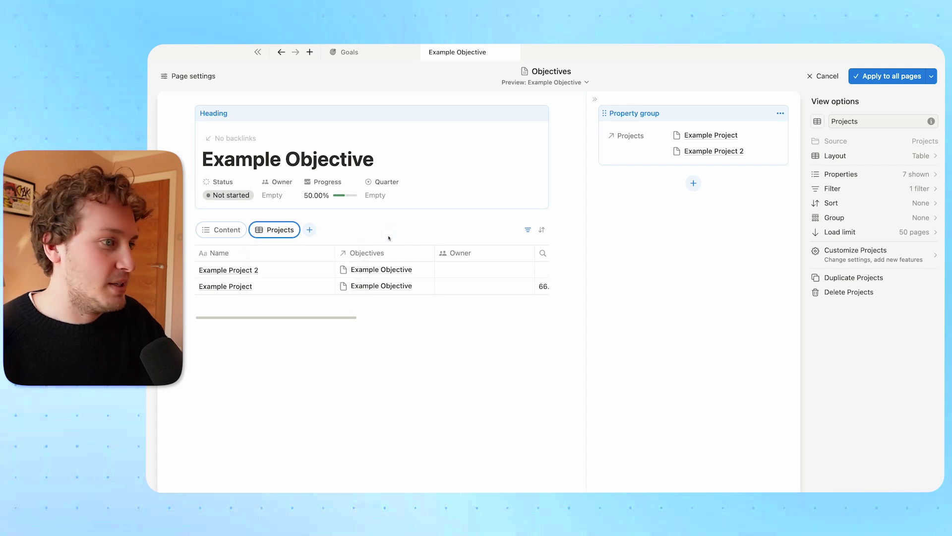
click(866, 174)
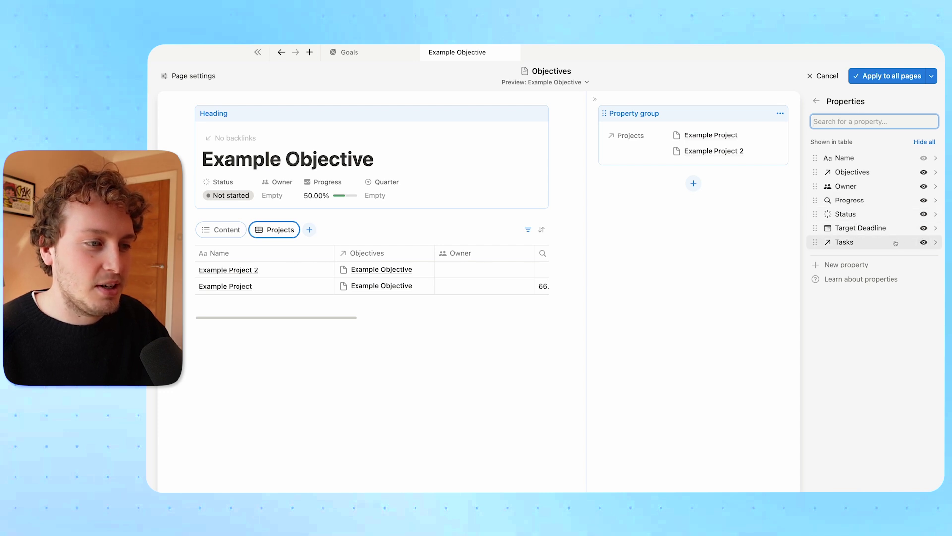
click(924, 242)
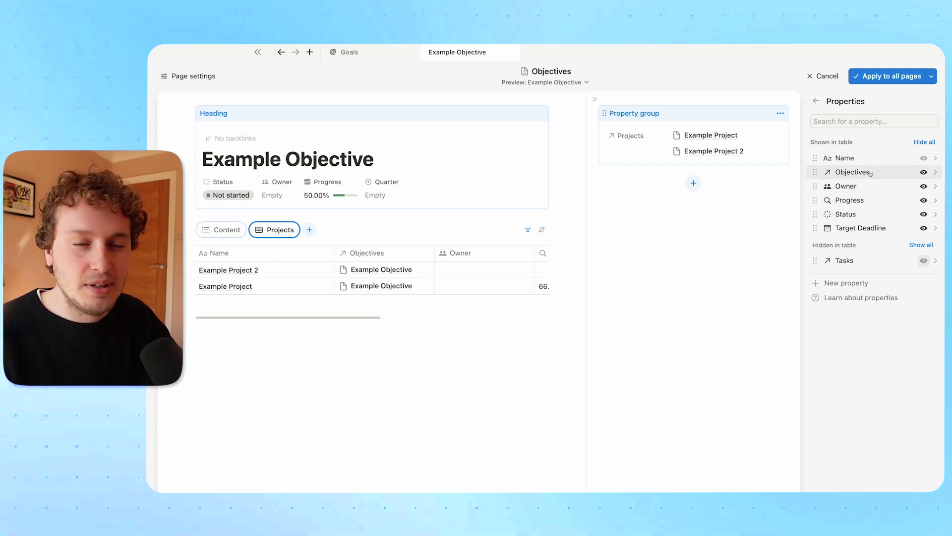
click(924, 172)
drag(847, 186, 842, 158)
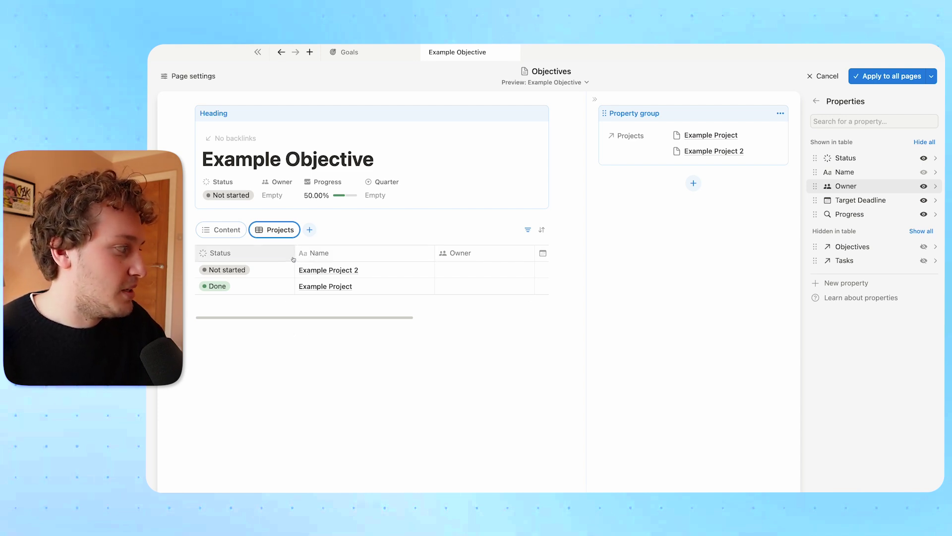
Narrow the Status, Name and Owner columns so Target Deadline and Progress fit.
drag(295, 253, 258, 253)
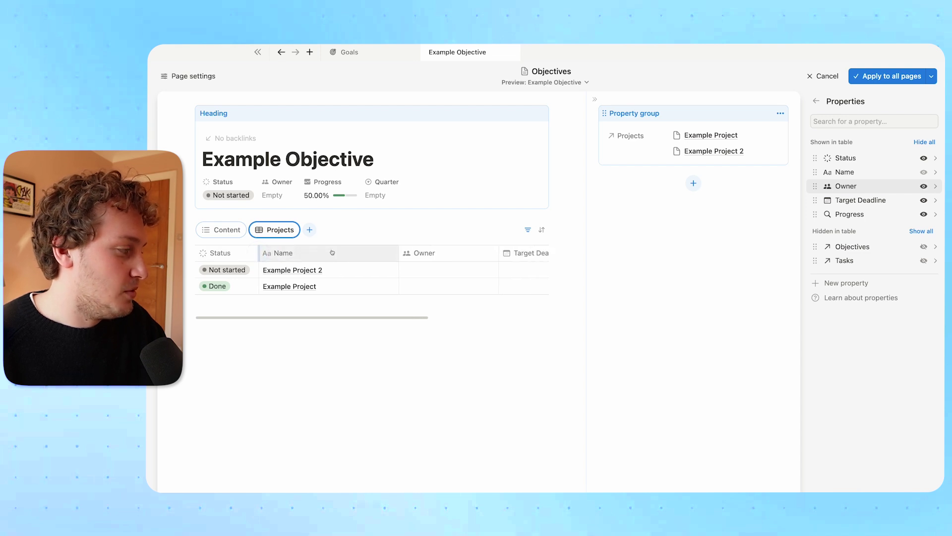
drag(399, 253, 370, 253)
drag(469, 252, 439, 253)
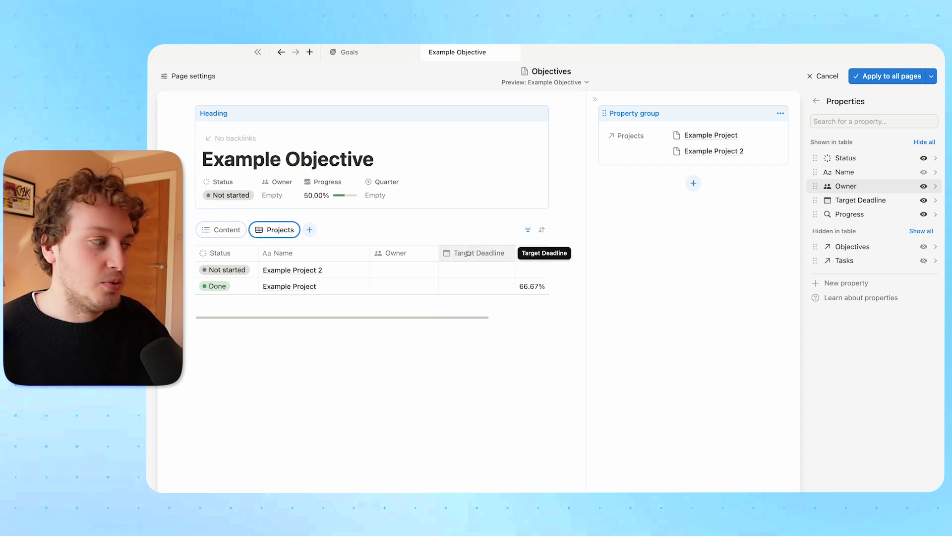
click(816, 101)
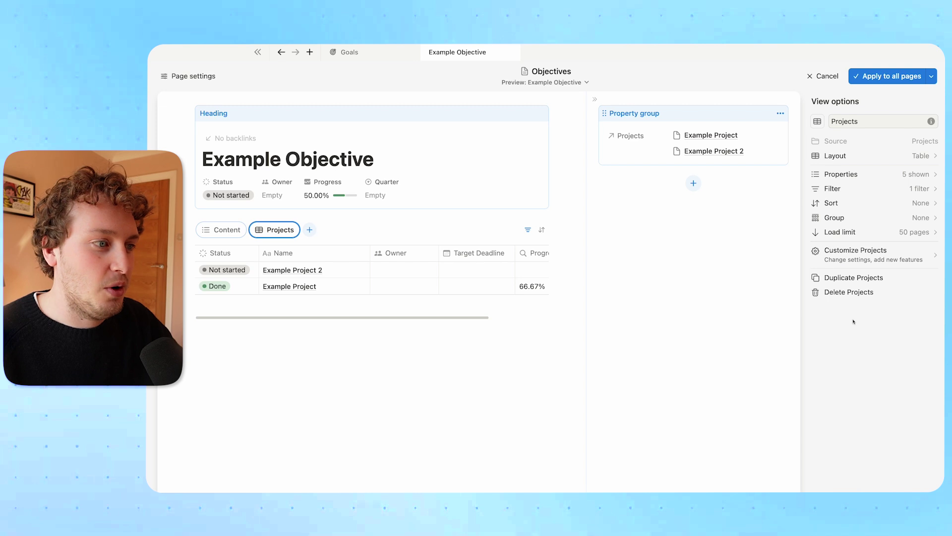
Sort the Projects view by Target Deadline, ascending.
click(833, 203)
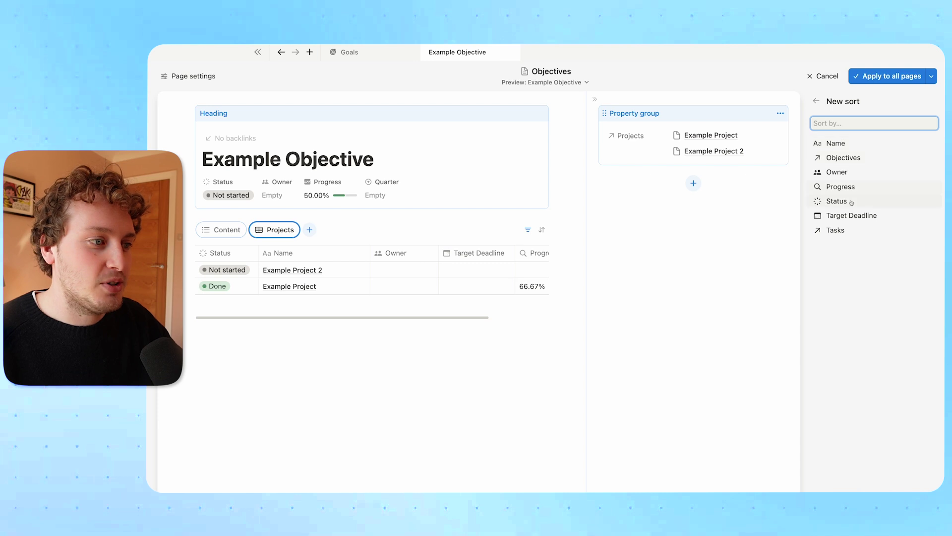
click(851, 216)
click(915, 123)
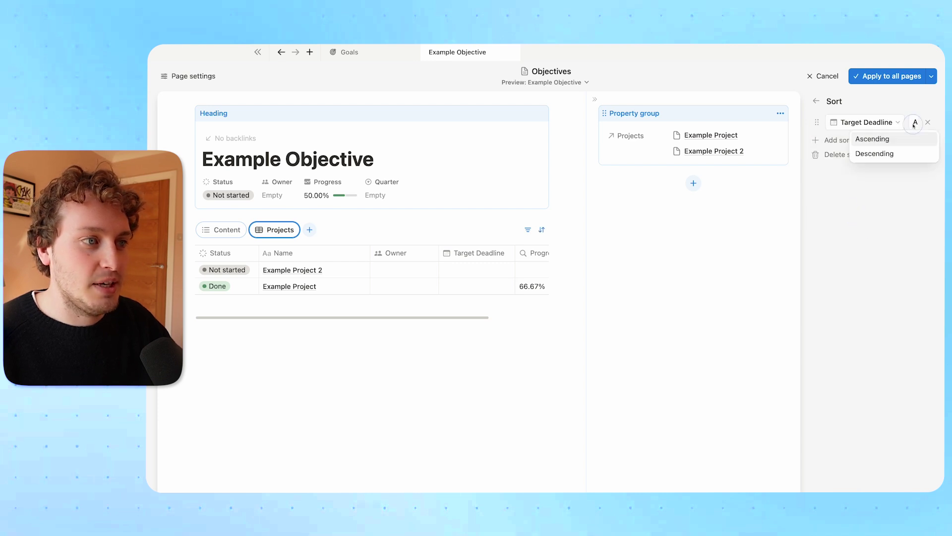
click(882, 235)
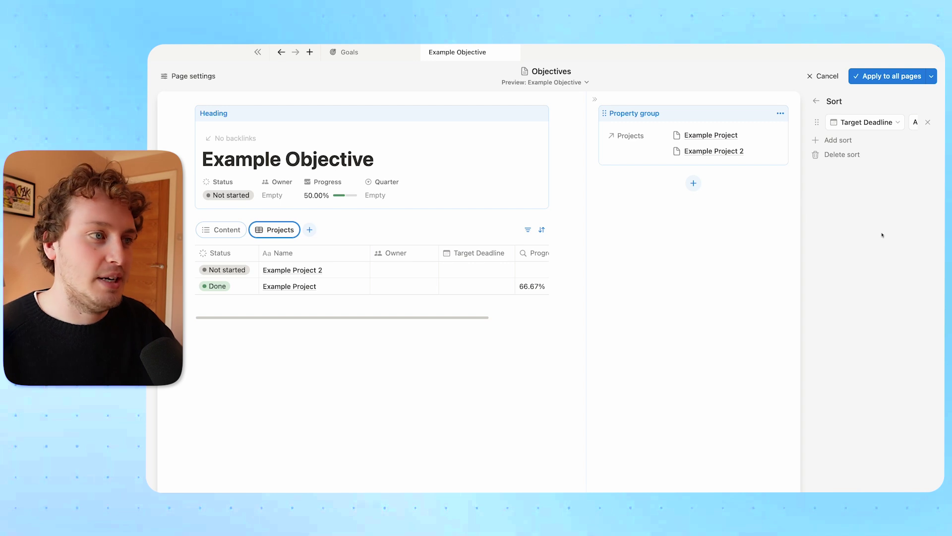
Give the Projects view a folder icon and apply the layout to all objective pages.
click(280, 232)
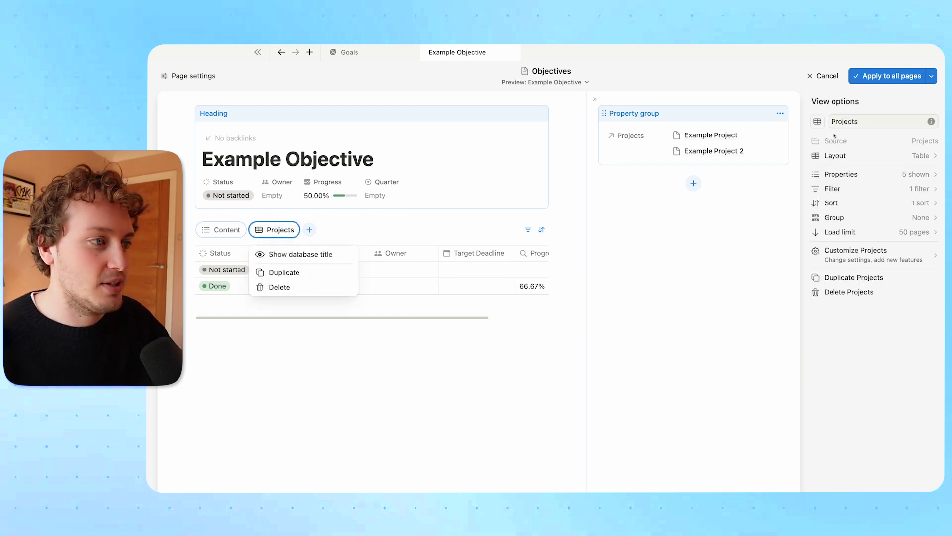
click(818, 123)
click(818, 123)
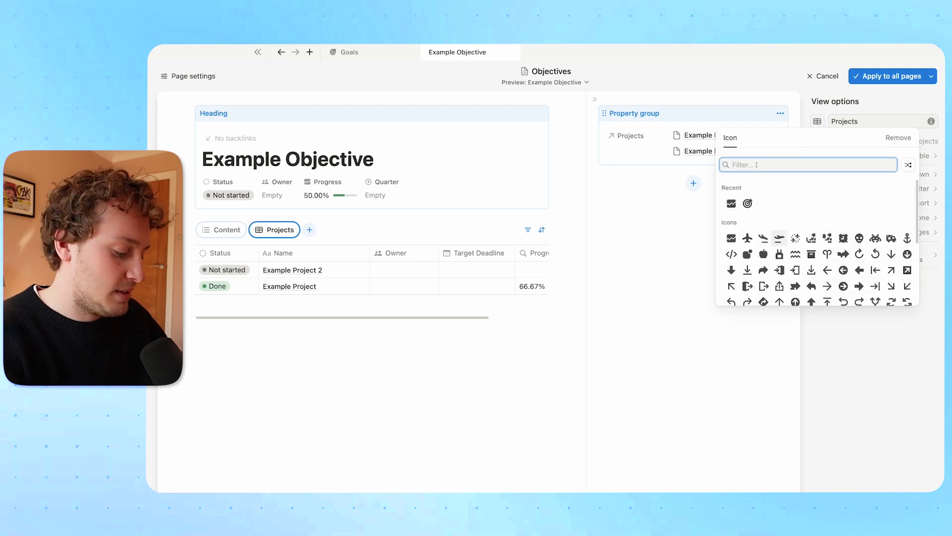
text(fold)
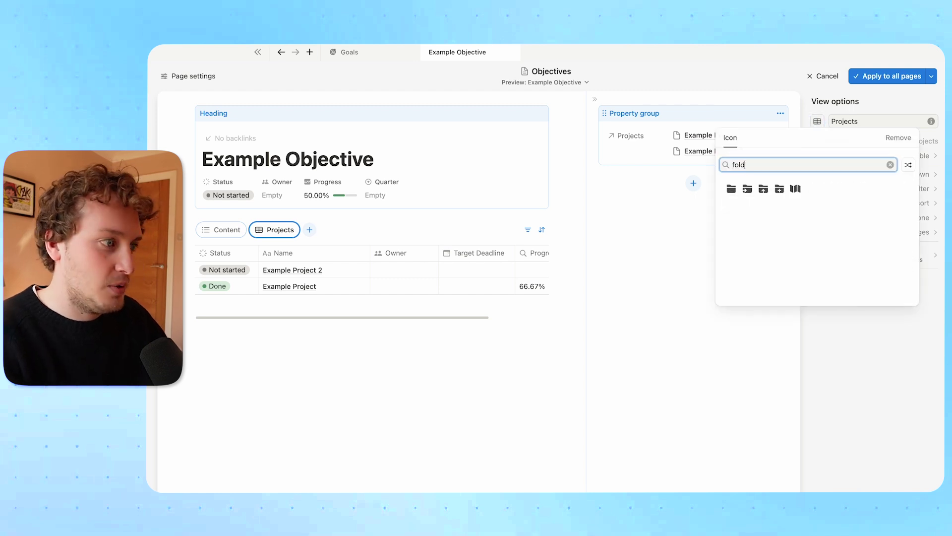
click(731, 188)
click(896, 78)
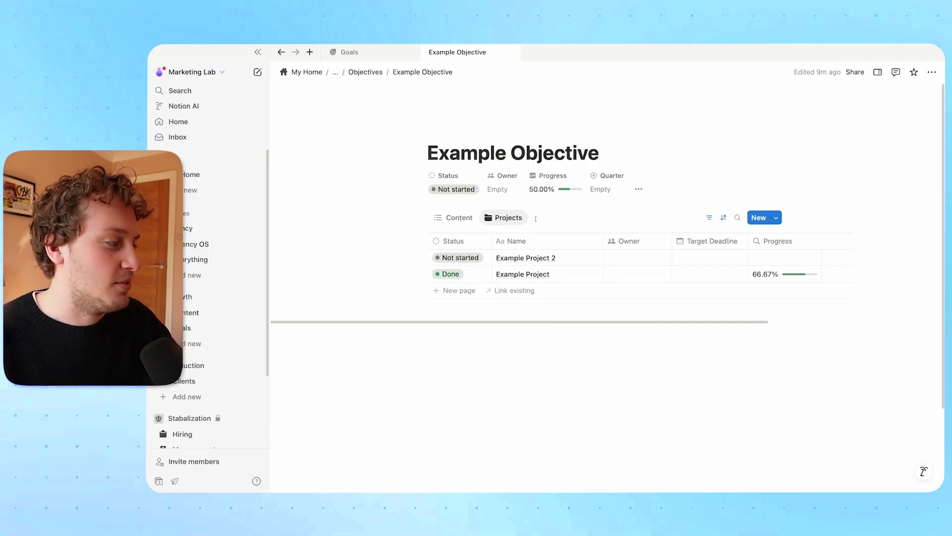
Check the objective's Content and Projects tabs, then open Example Project full page from Goals.
click(453, 218)
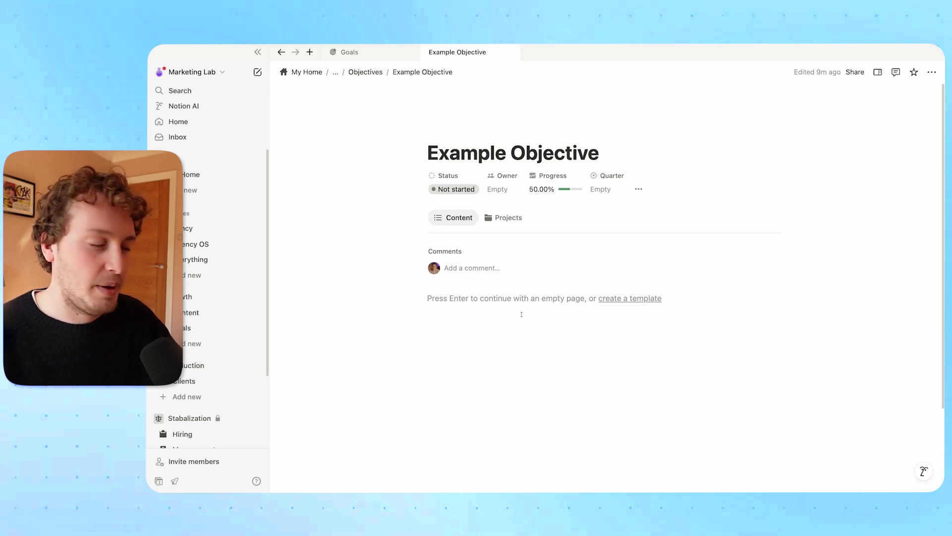
click(509, 218)
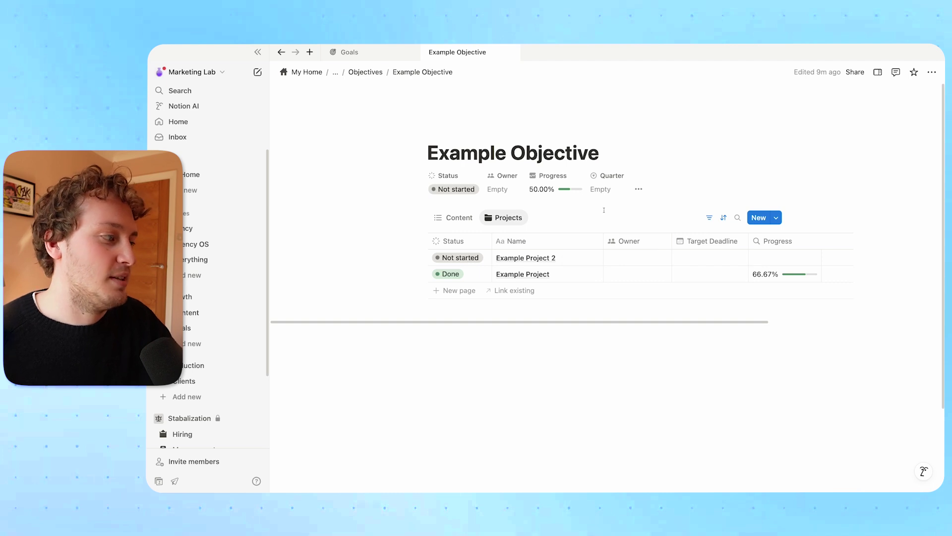
key(super+bracketleft)
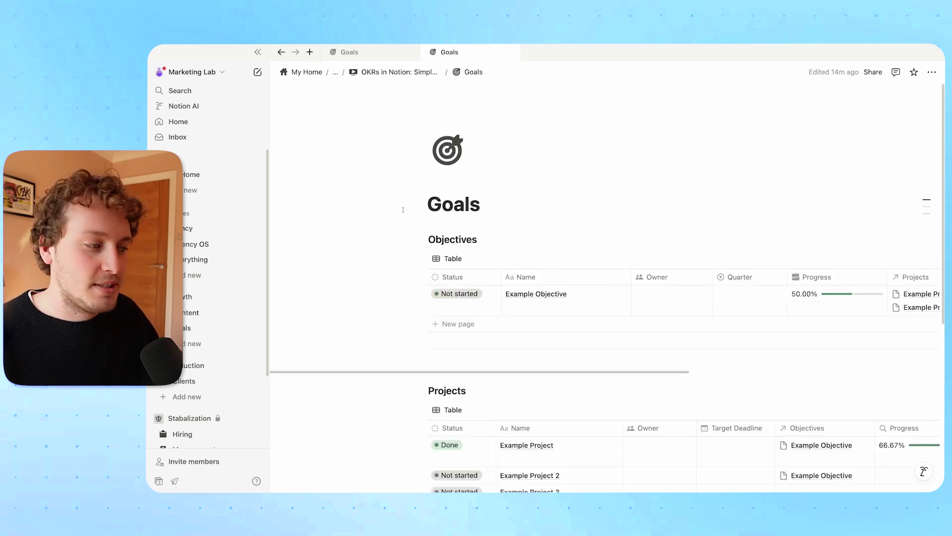
scroll(606, 292, down, 5)
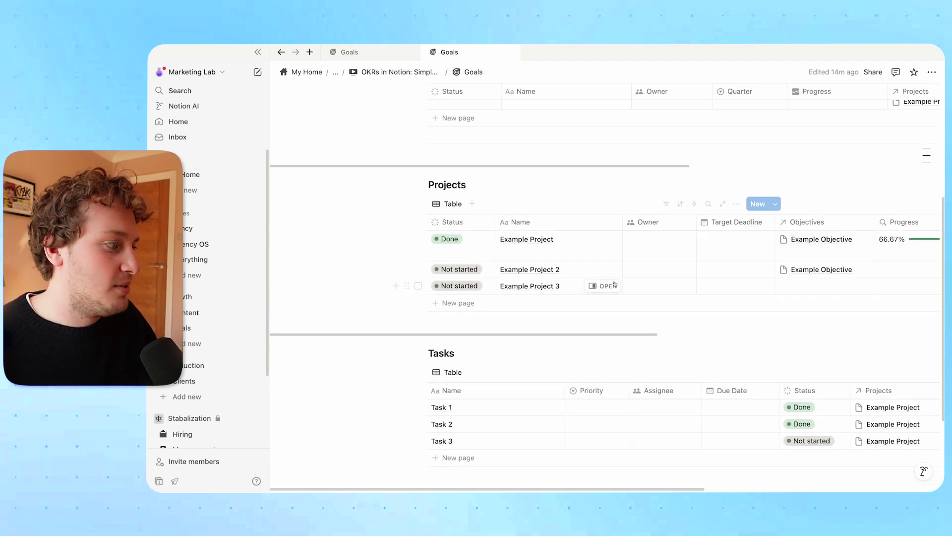
click(606, 240)
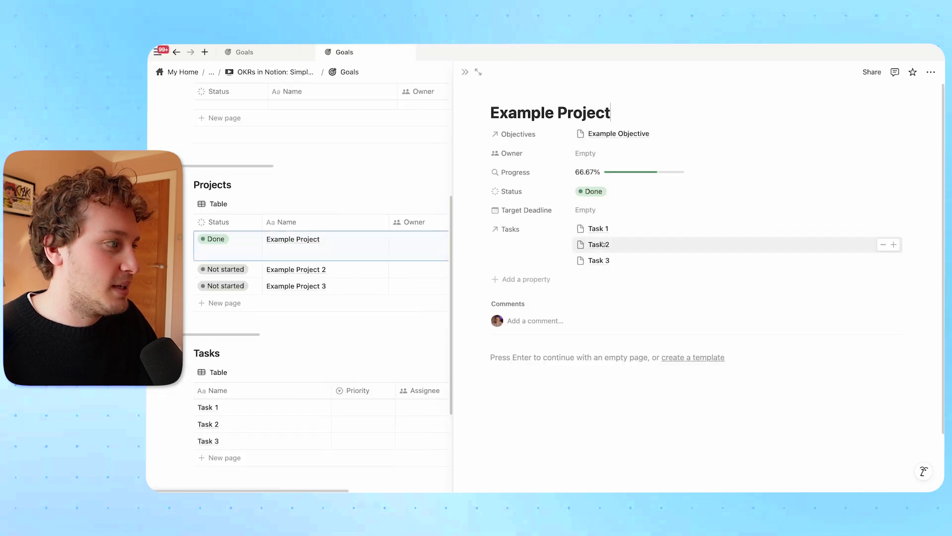
click(479, 72)
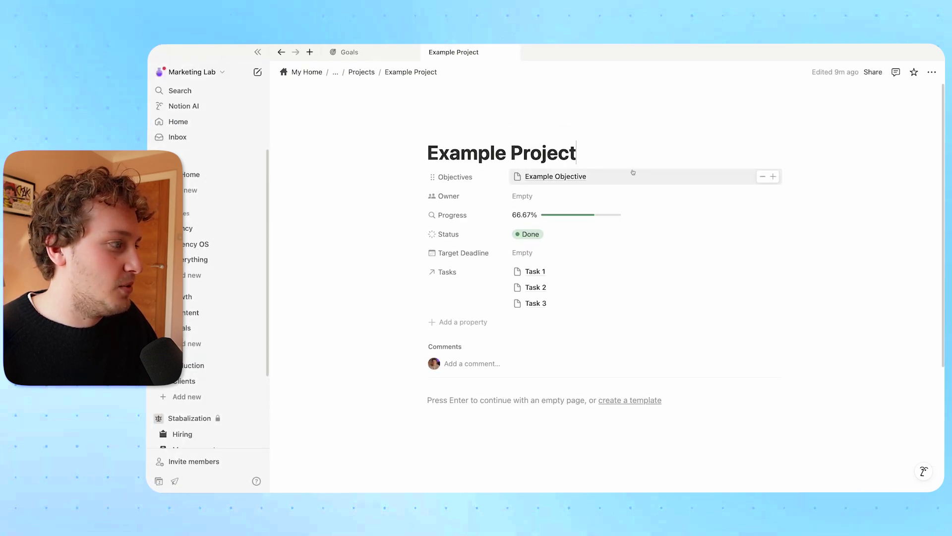
Move the project page layout's property group into the side panel.
click(600, 130)
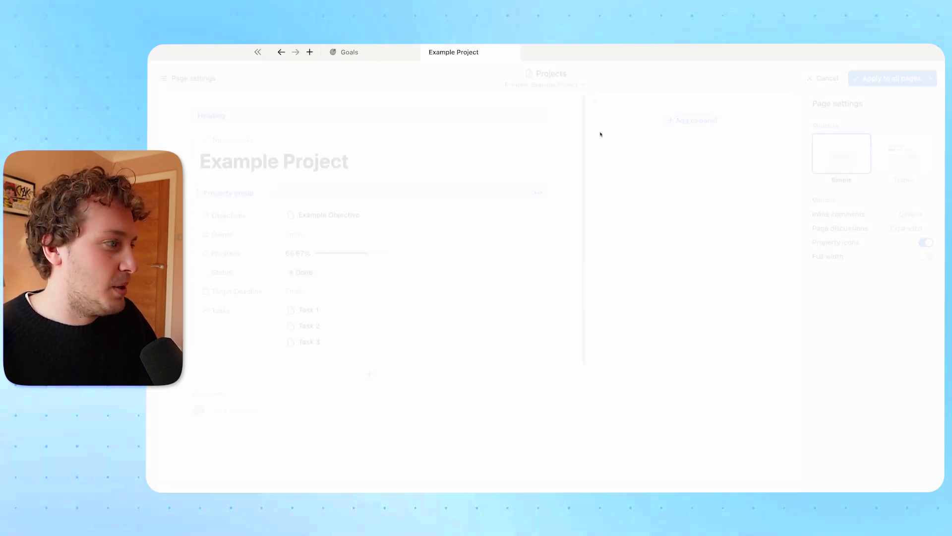
click(539, 194)
click(494, 204)
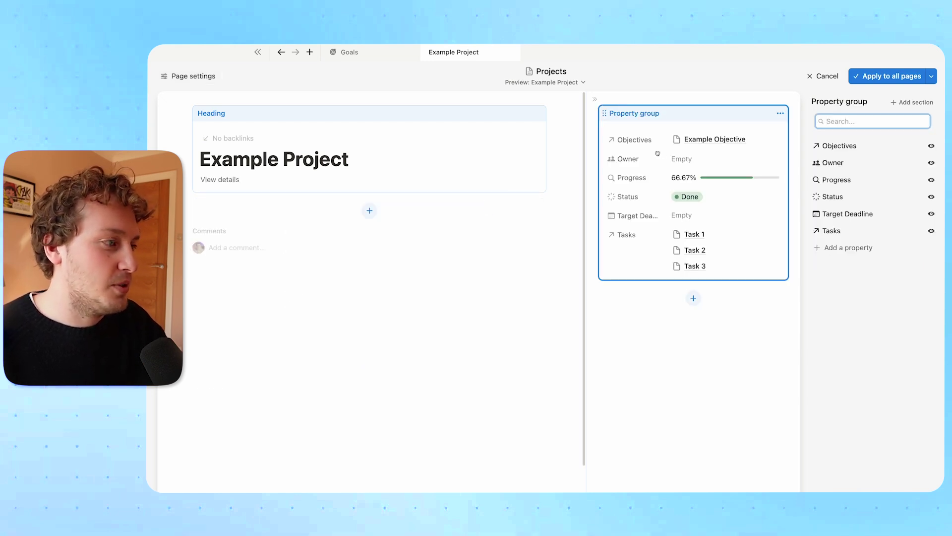
Pin Owner, Progress, Status and Target Deadline to the project heading.
click(423, 161)
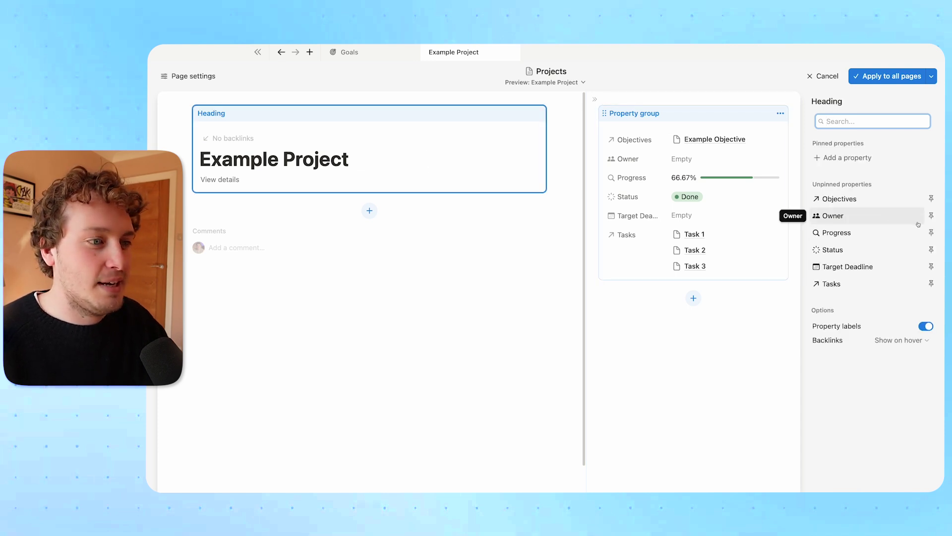
click(931, 215)
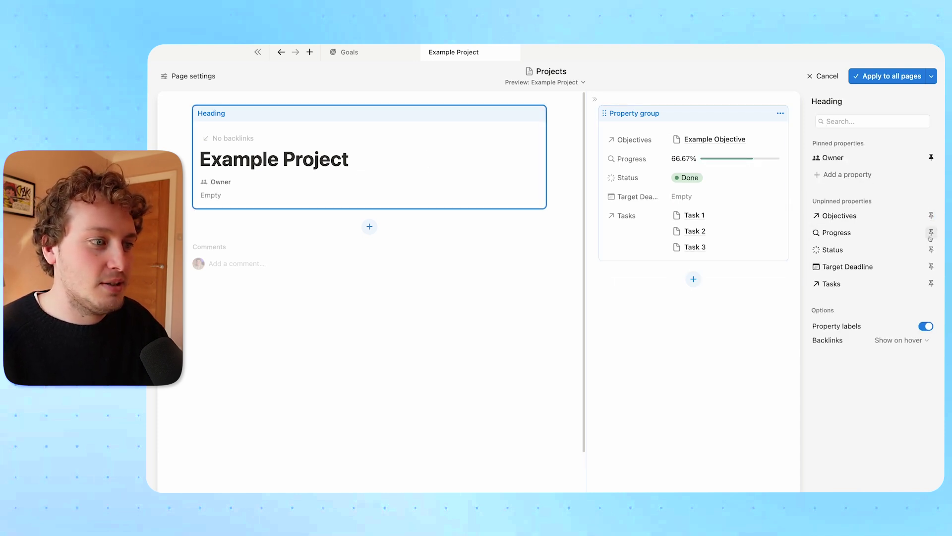
click(931, 232)
click(931, 250)
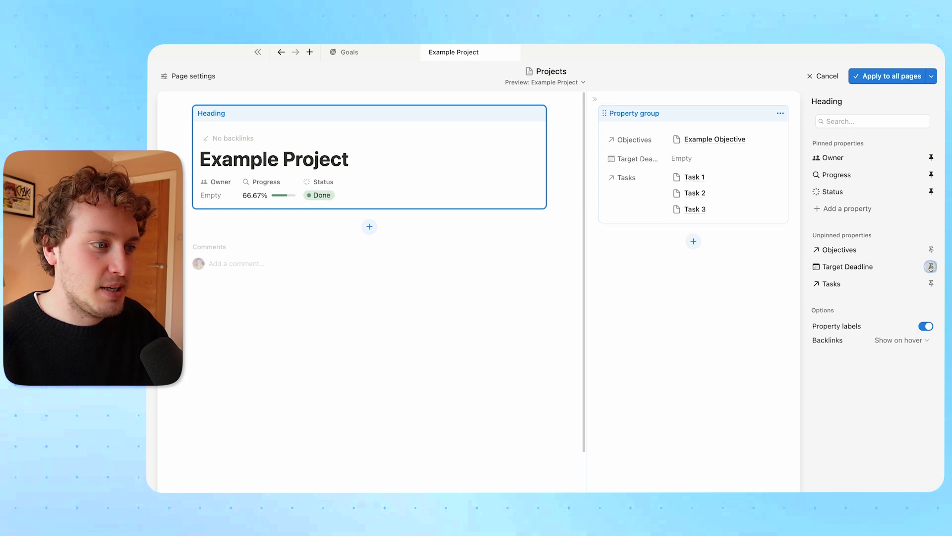
click(931, 267)
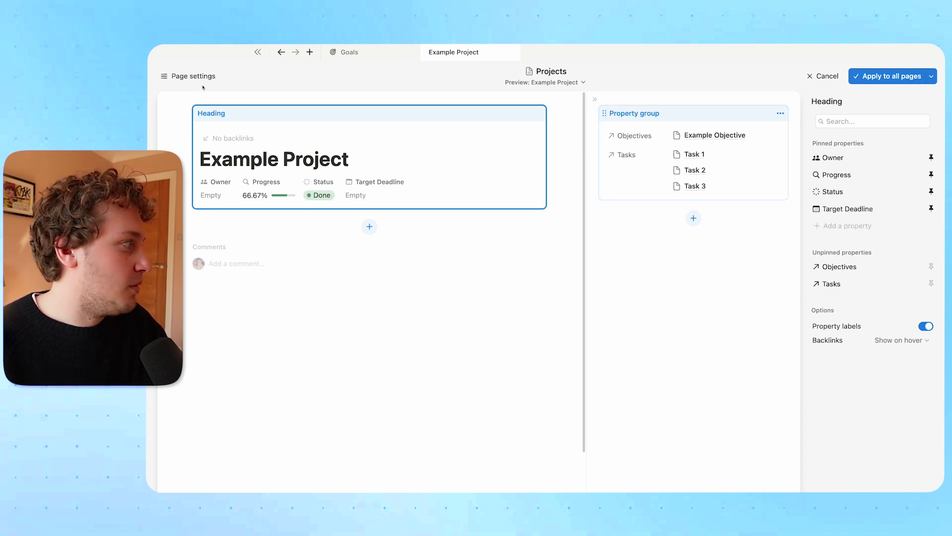
Make the project page tabbed and add a Tasks table tab beside Content.
click(188, 75)
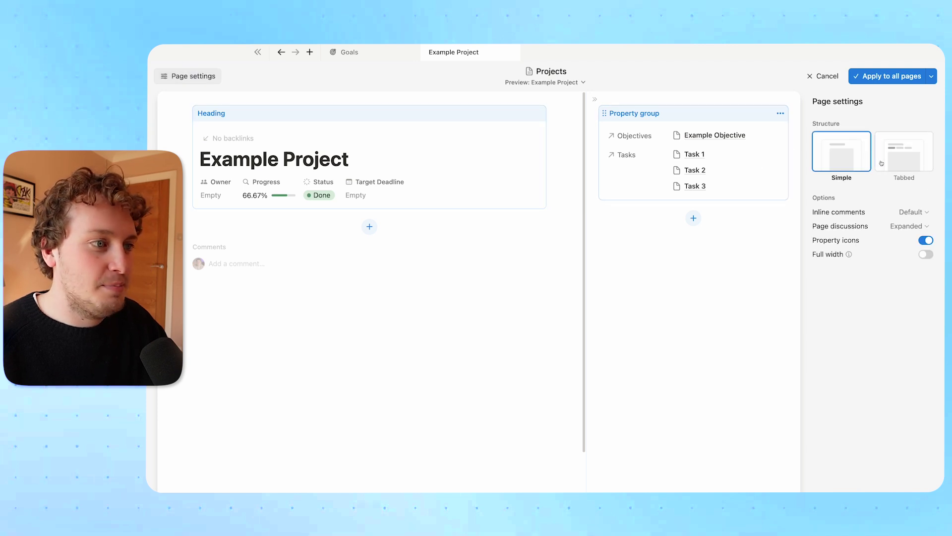
click(895, 162)
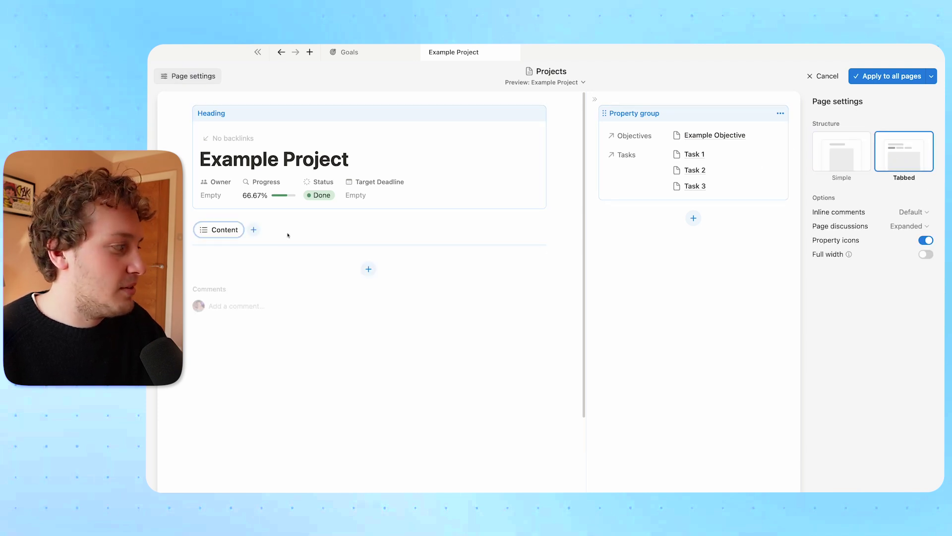
click(253, 230)
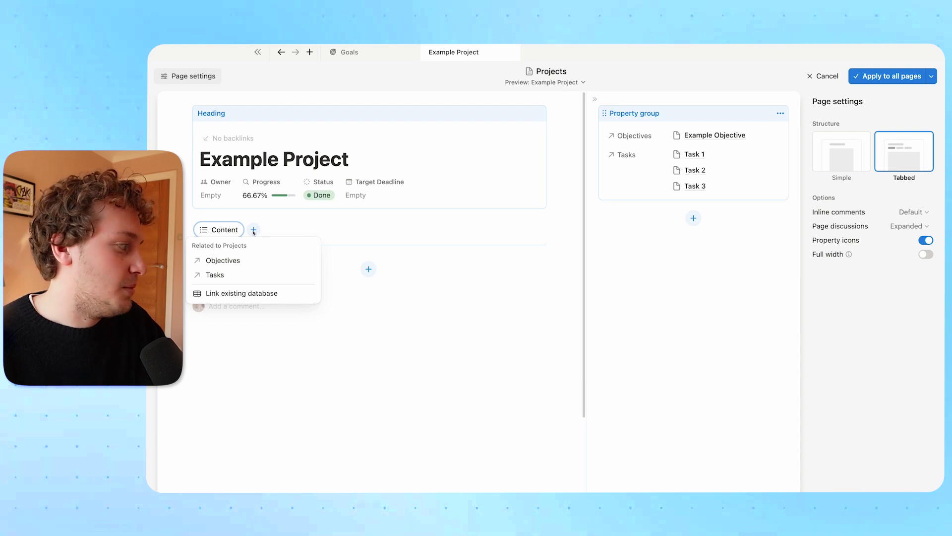
click(214, 275)
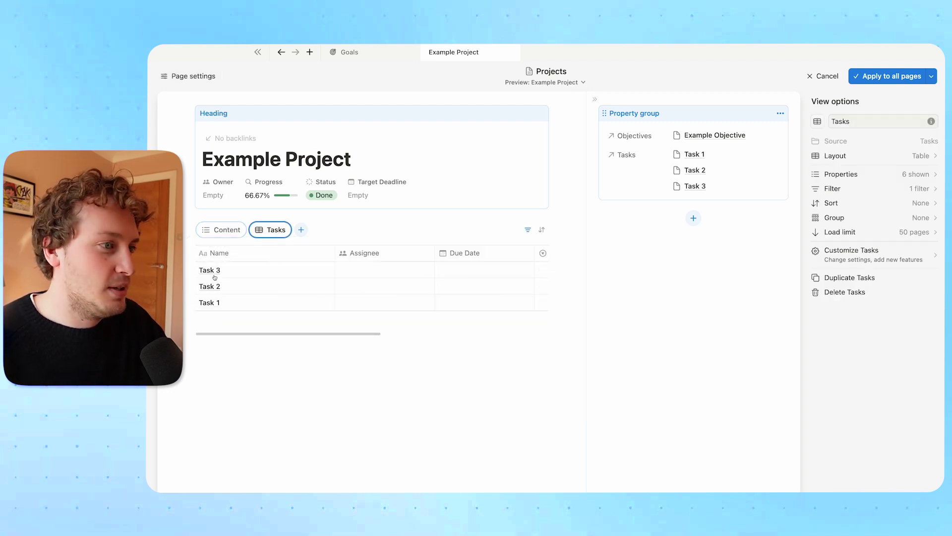
Review the Tasks tab's 'Projects: This page' filter.
click(883, 189)
click(888, 127)
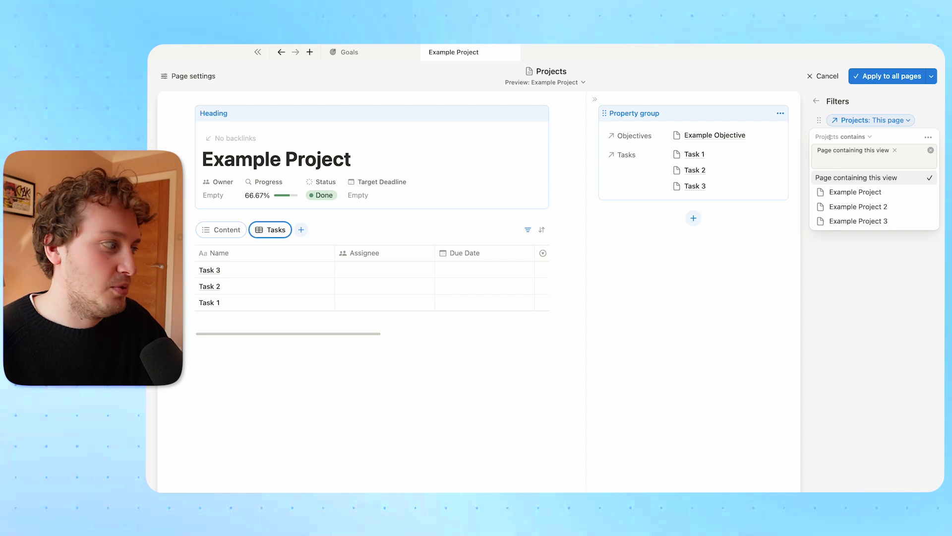
click(864, 271)
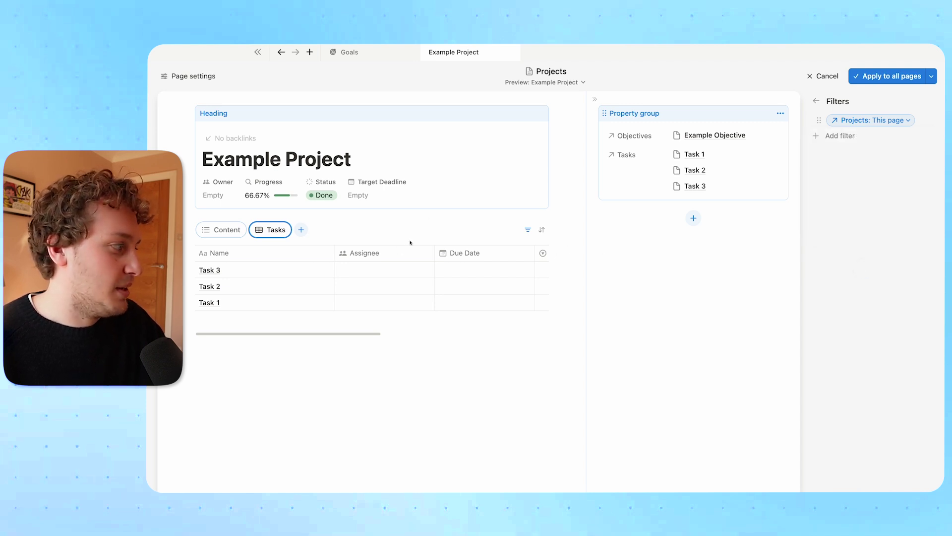
Hide the Projects column, make Status first, and narrow the Status and Name columns.
click(264, 232)
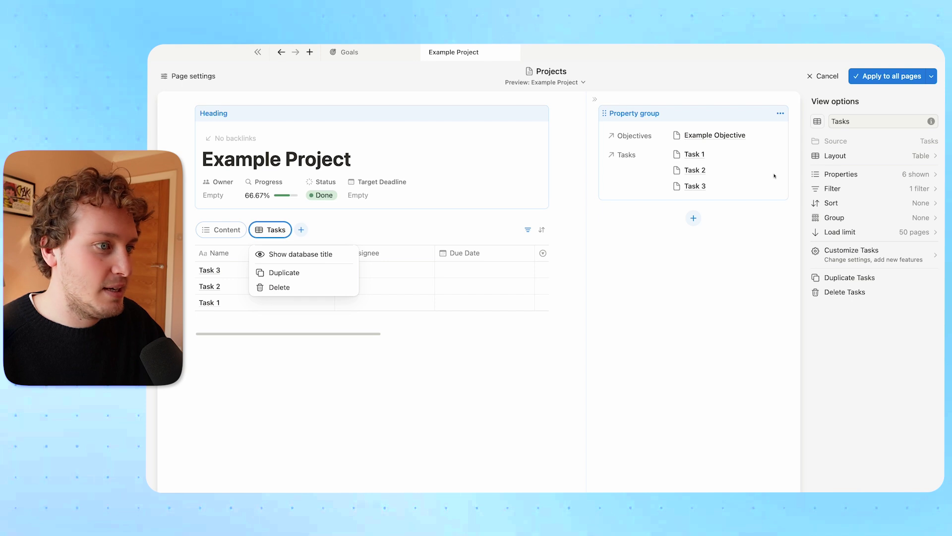
click(854, 174)
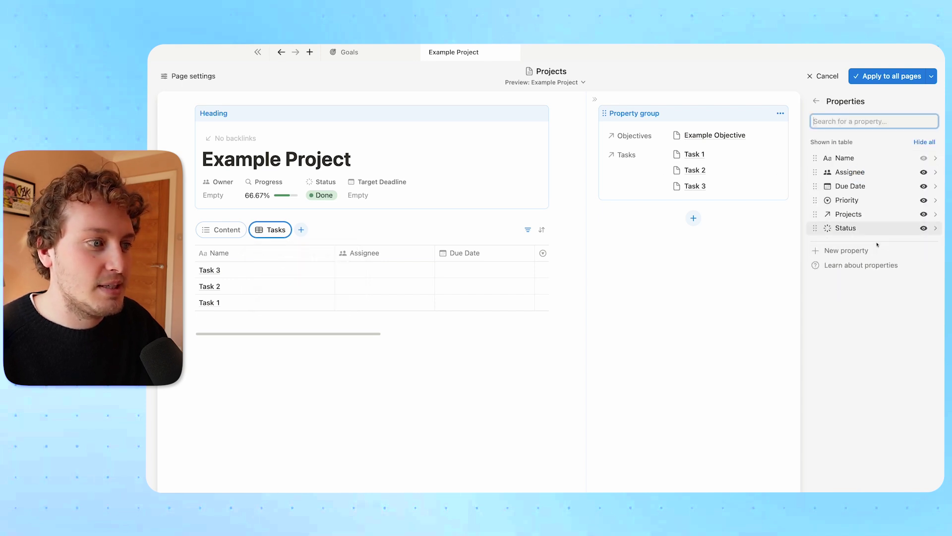
click(923, 214)
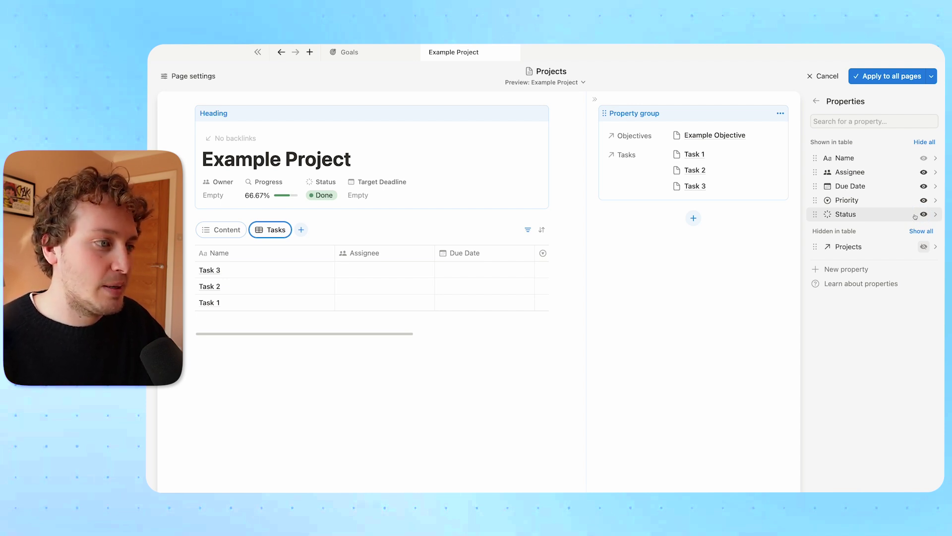
drag(915, 216, 843, 158)
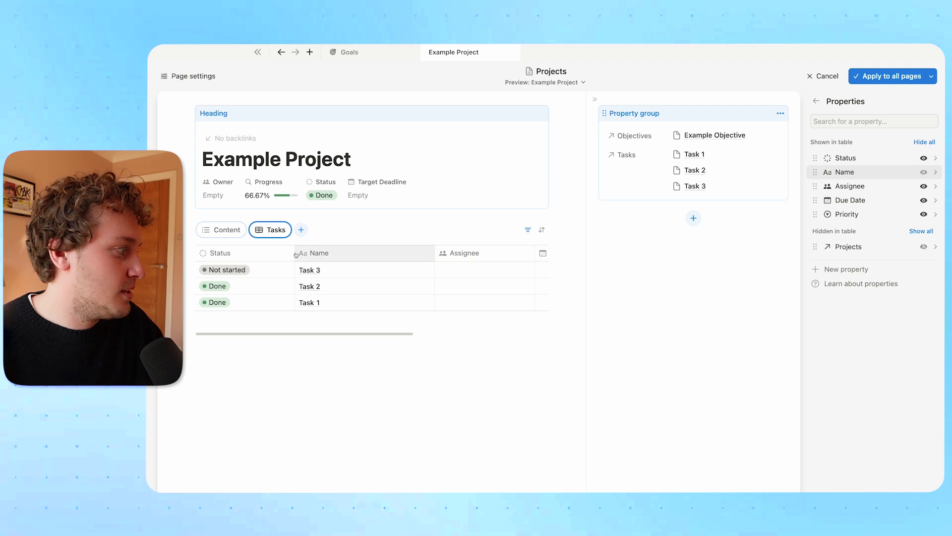
drag(295, 254, 266, 254)
drag(406, 253, 372, 254)
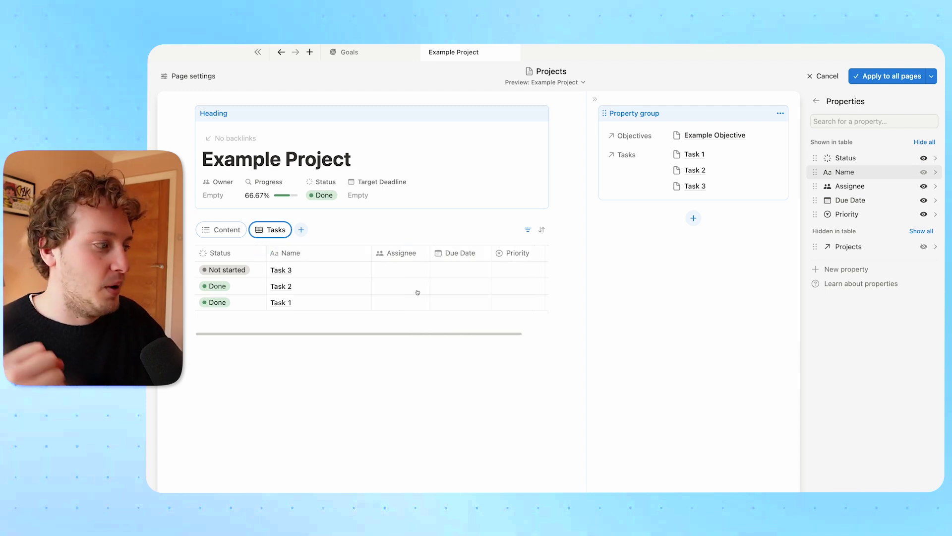
Sort the project's Tasks table by Due Date, ascending.
click(541, 231)
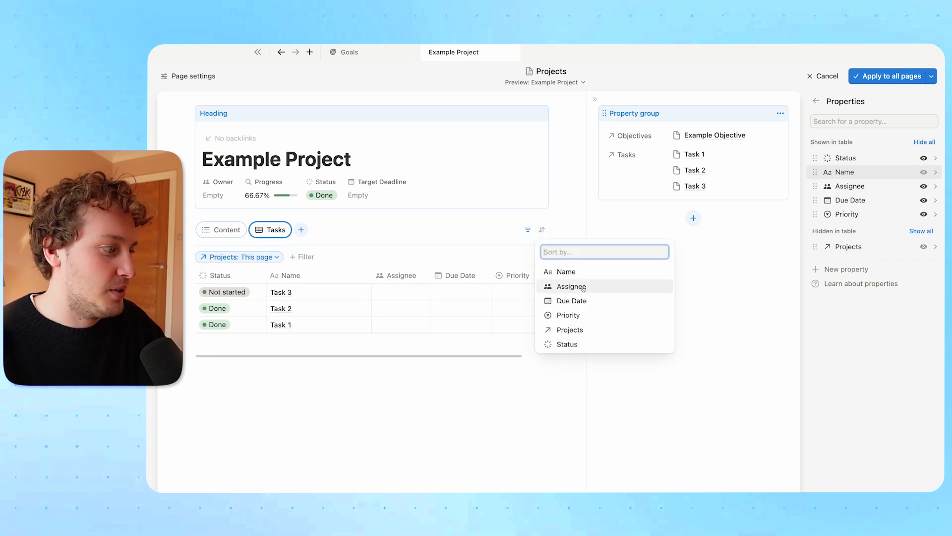
click(581, 300)
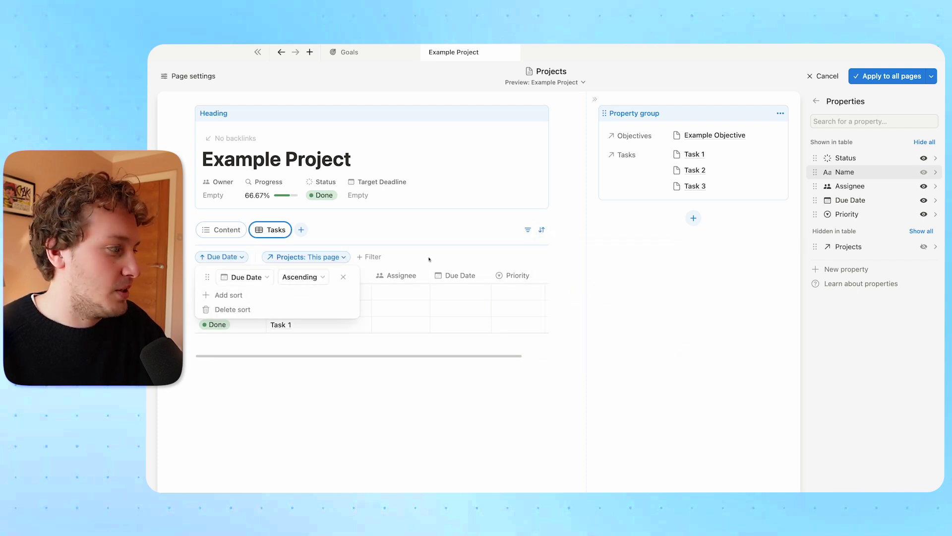
click(528, 231)
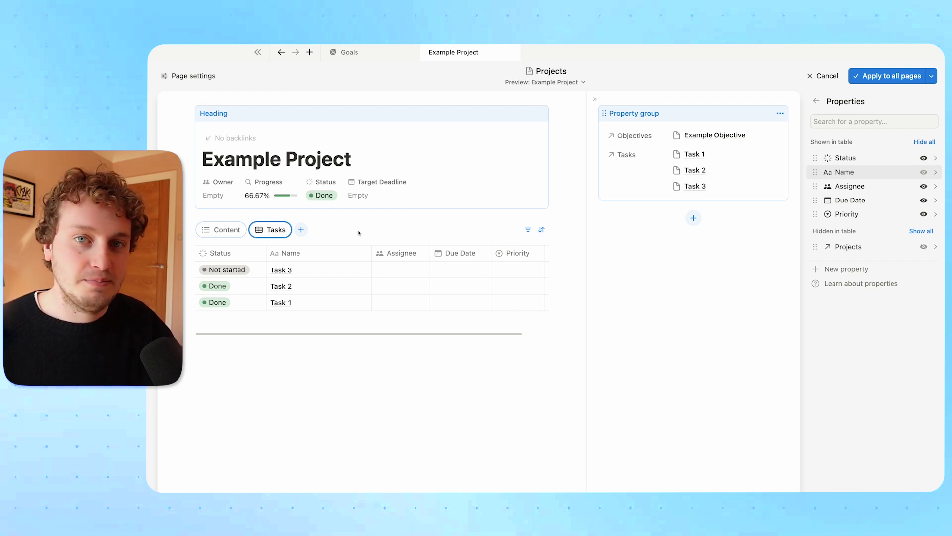
click(287, 233)
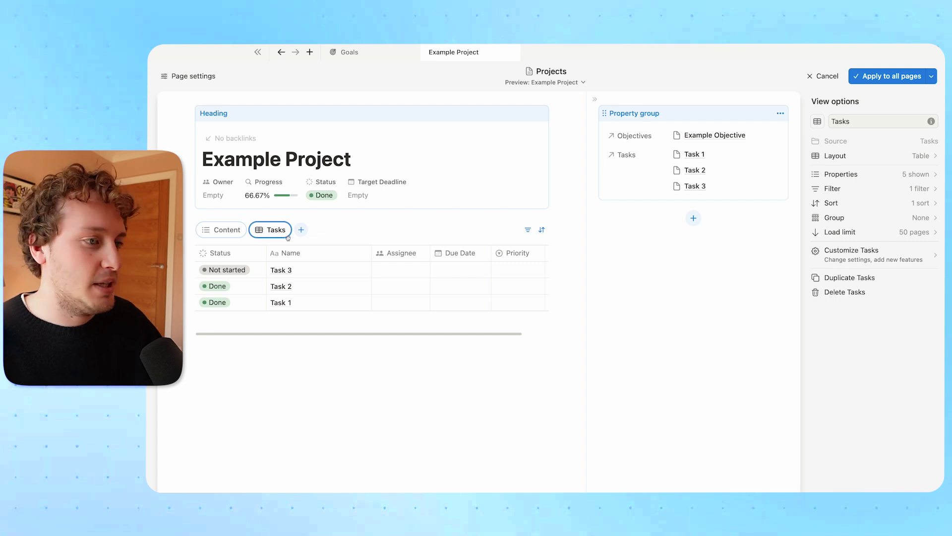
Rename the Tasks view to 'To-Do' and give it a square icon.
double_click(842, 122)
text(T)
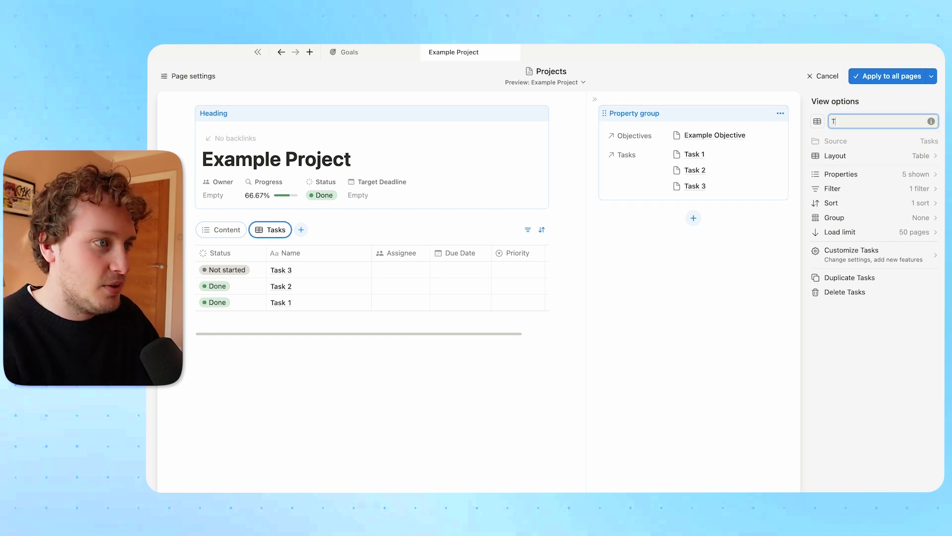
text(o-Do)
key(Return)
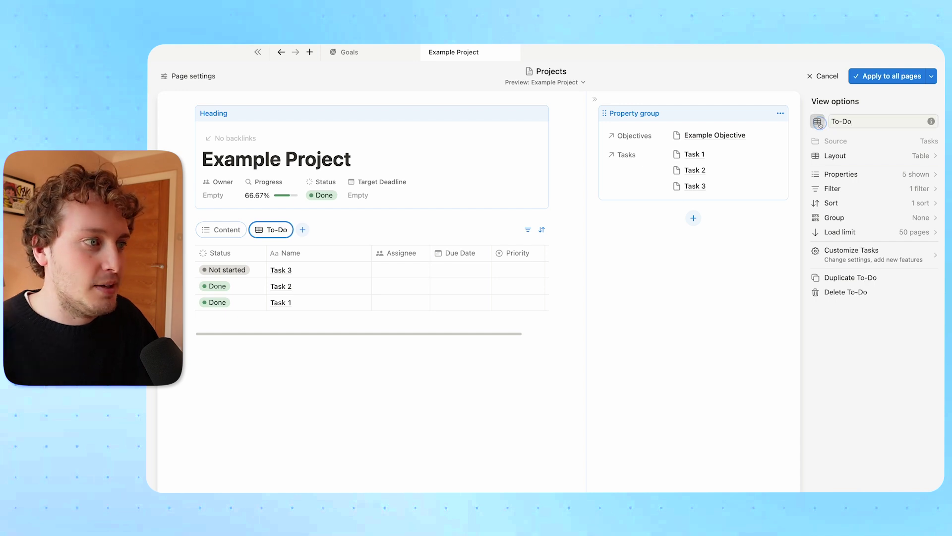
click(817, 122)
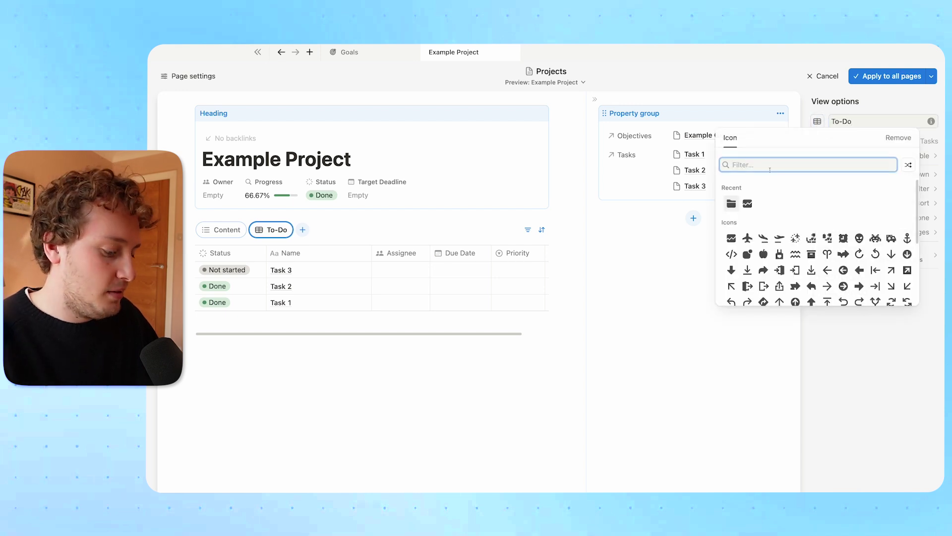
text(chec)
click(811, 208)
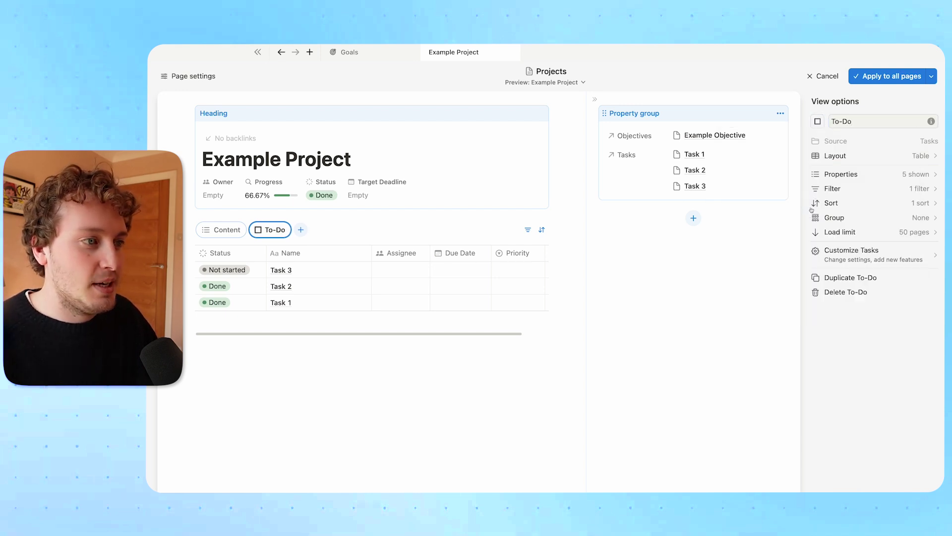
Add a Status filter excluding Complete so the To-Do view shows only Task 3.
click(852, 188)
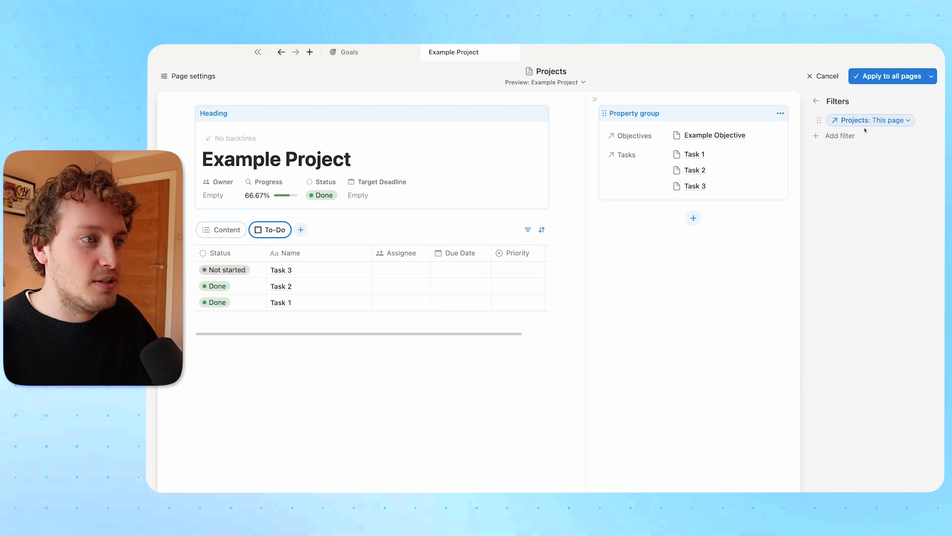
click(835, 136)
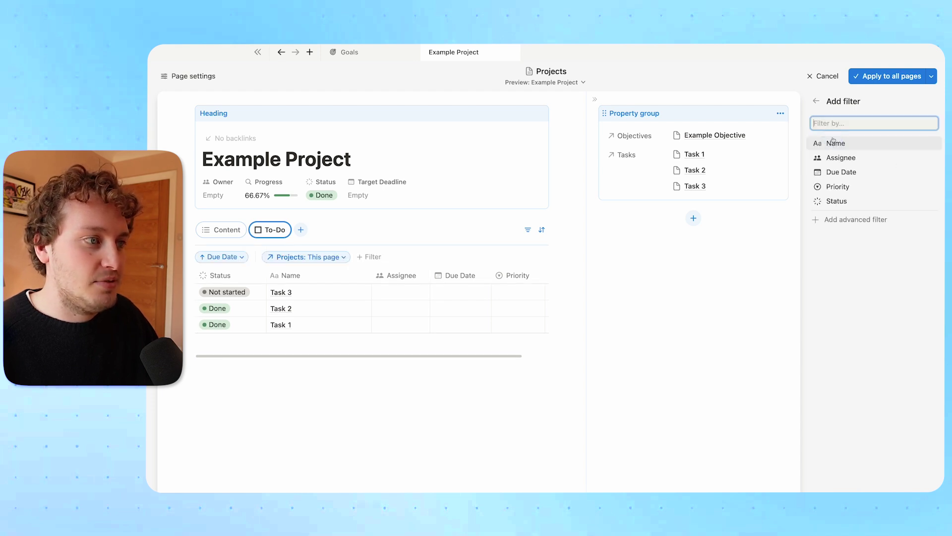
click(837, 201)
click(854, 137)
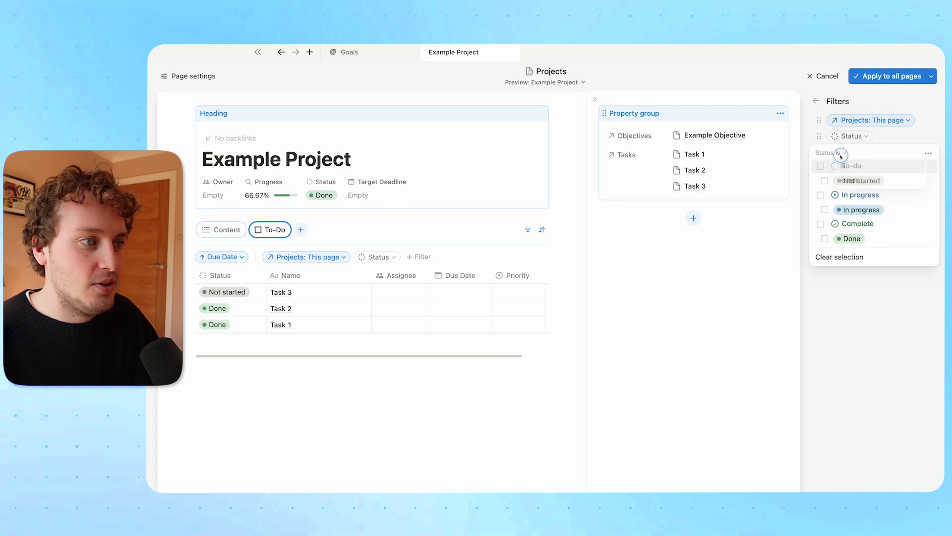
click(822, 224)
click(867, 271)
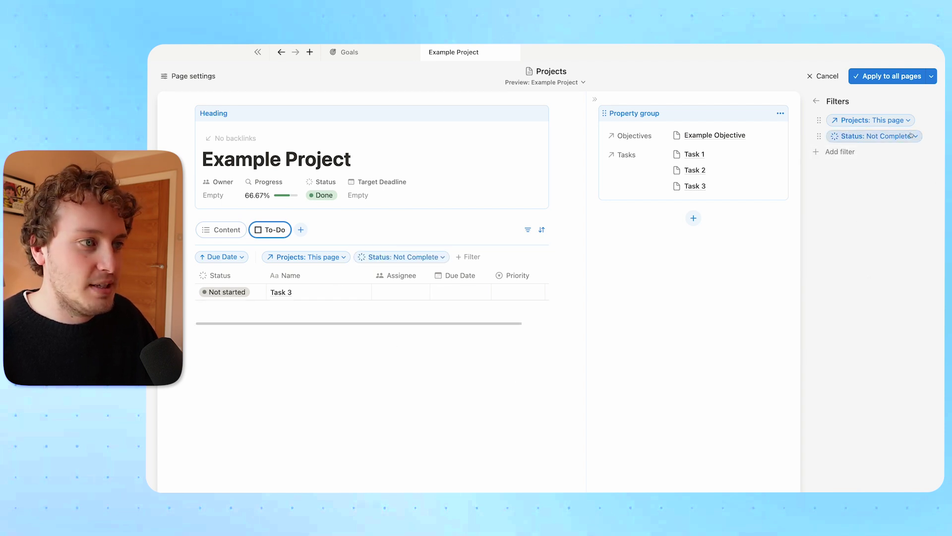
key(Escape)
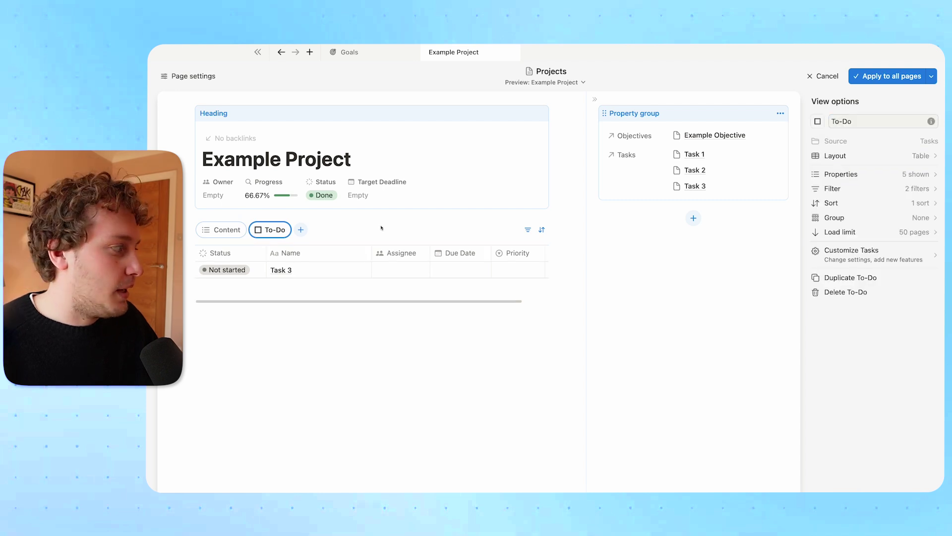
click(273, 231)
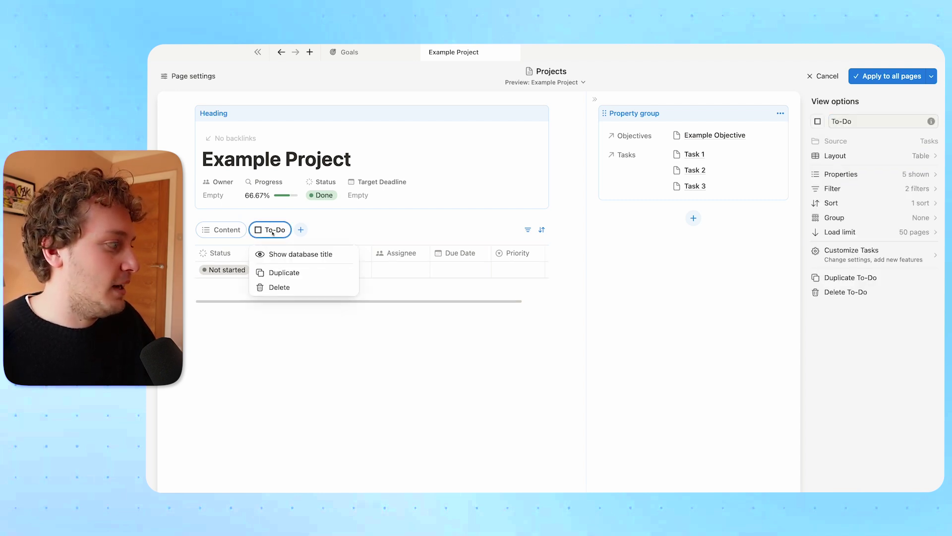
Duplicate the To-Do view, name the copy 'Done', and give it a checked-box icon.
click(288, 272)
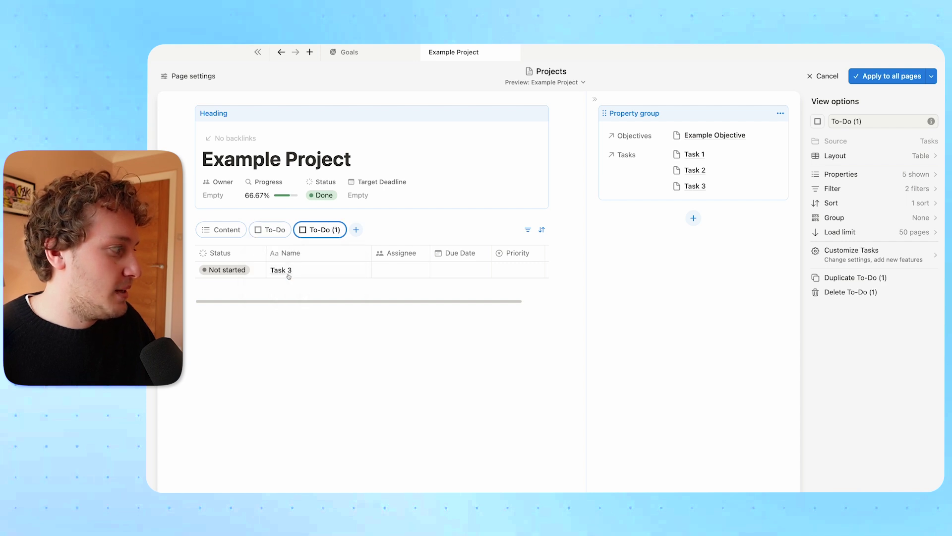
click(848, 121)
key(ctrl+a)
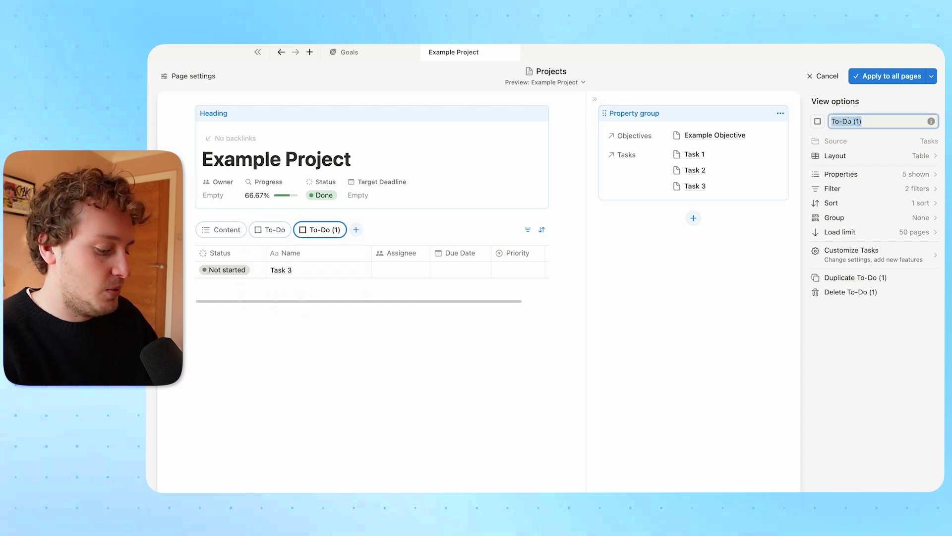
text(Done)
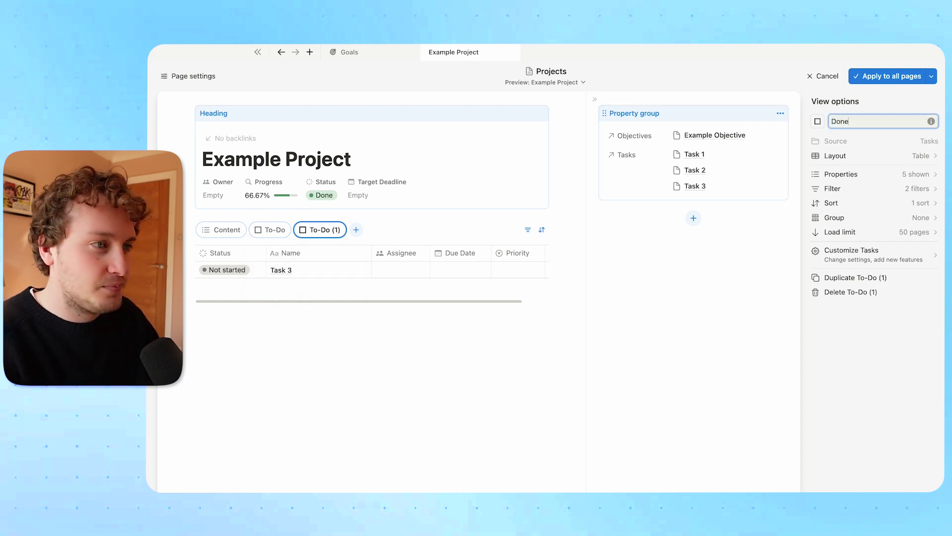
click(818, 121)
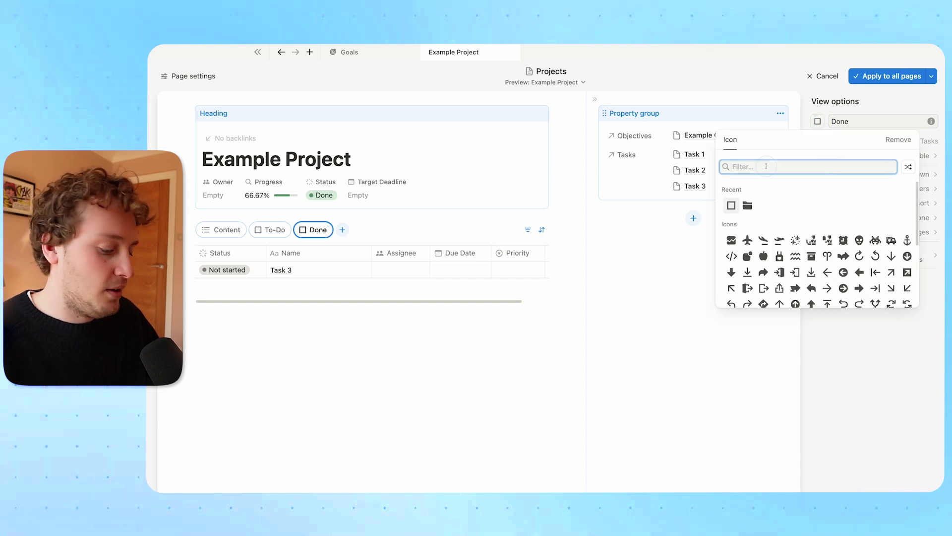
text(check)
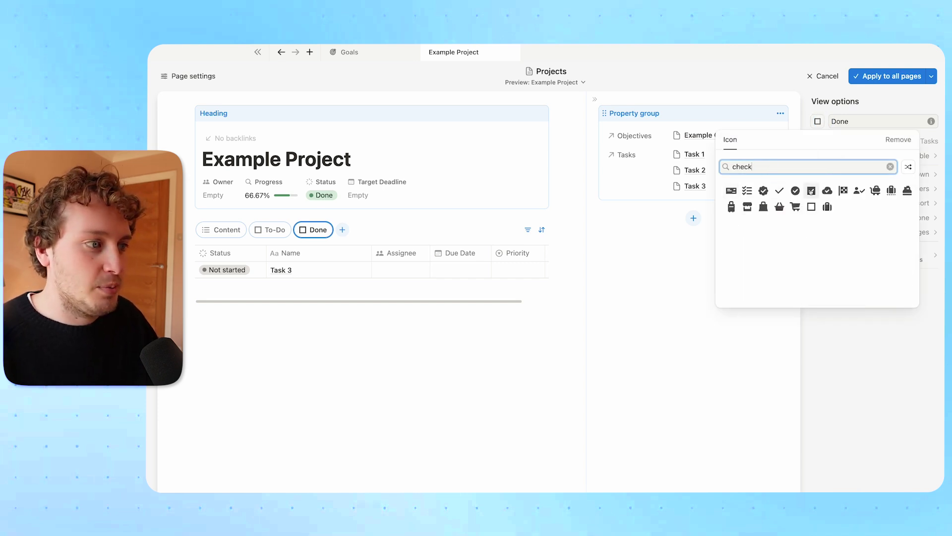
click(810, 191)
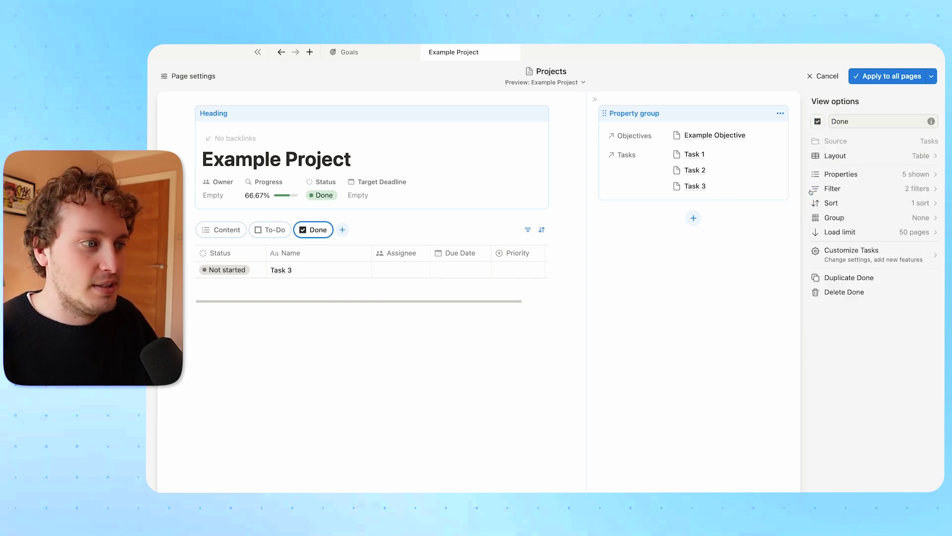
Change the Done view's Status filter from 'is not' to 'is' Complete.
click(853, 194)
click(870, 137)
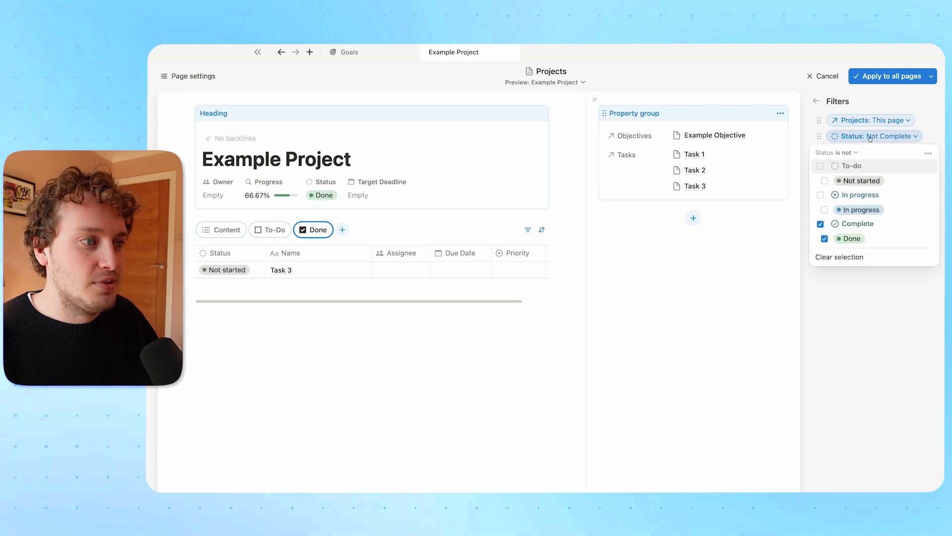
click(846, 154)
click(842, 166)
key(Escape)
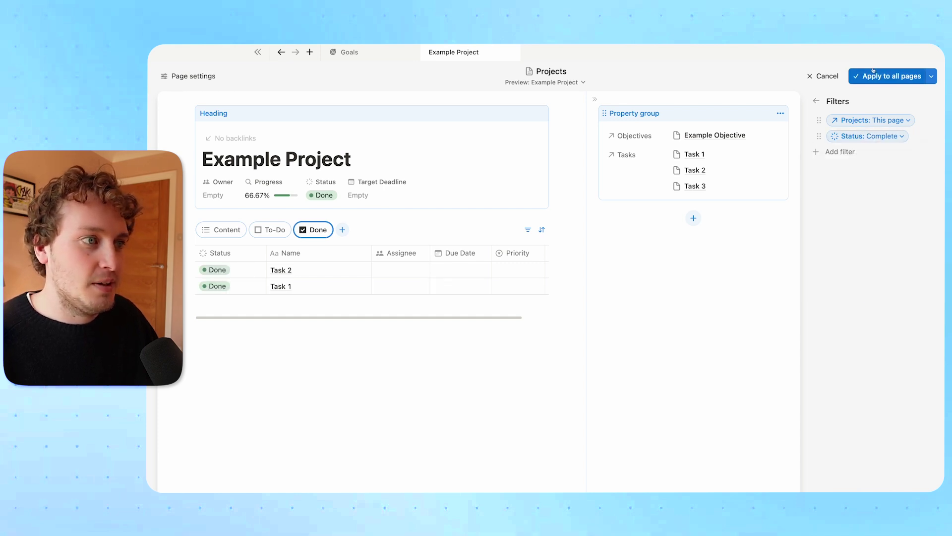
Apply the template changes to all project pages, then check the To-Do and Done task lists.
click(873, 77)
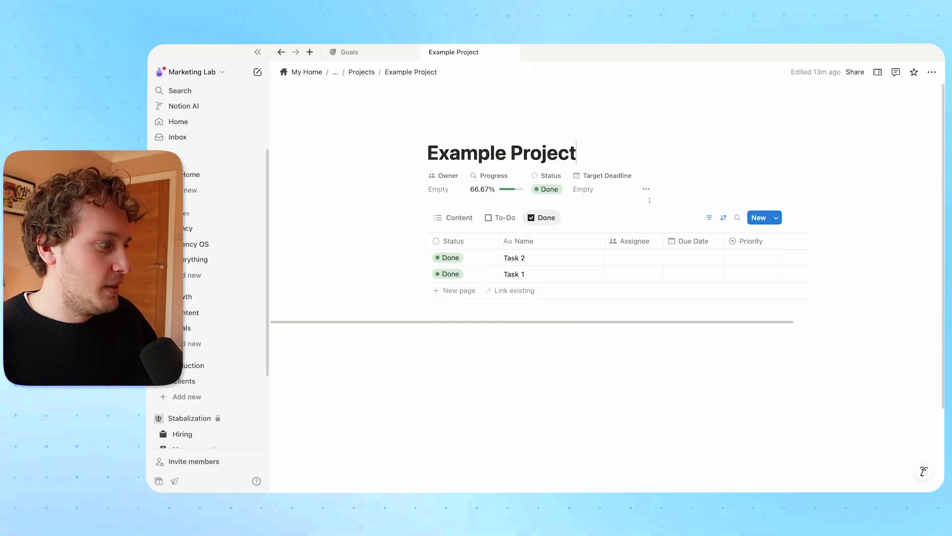
click(503, 218)
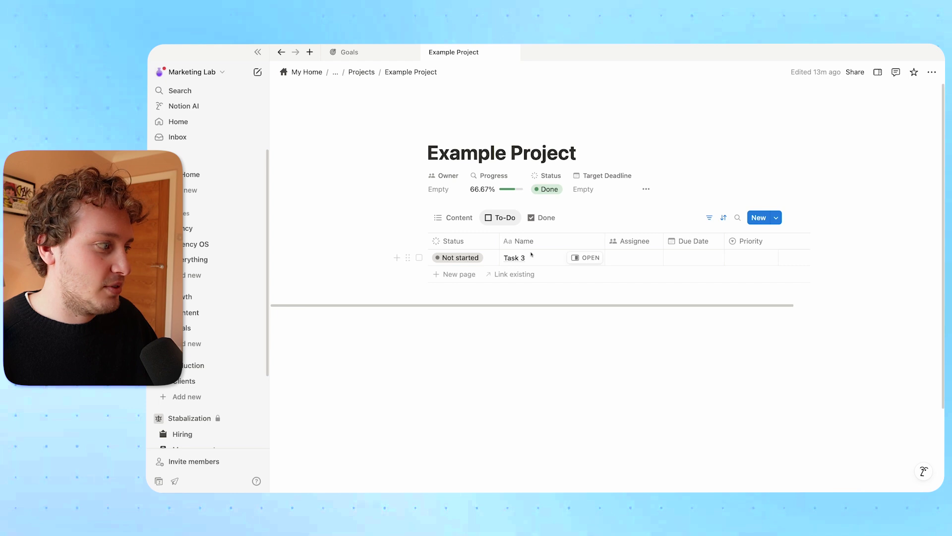
click(541, 218)
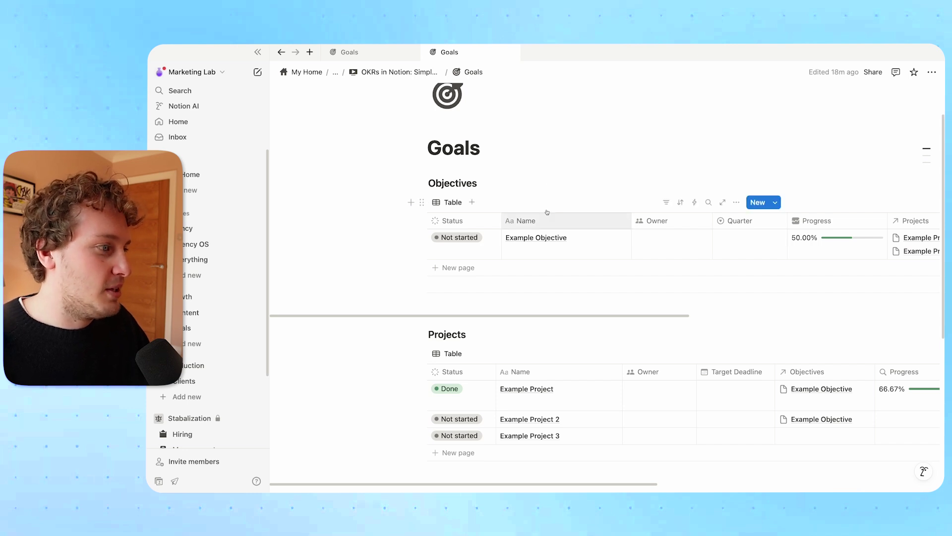
Switch the Objectives view to a Board layout grouped by Quarter.
click(737, 204)
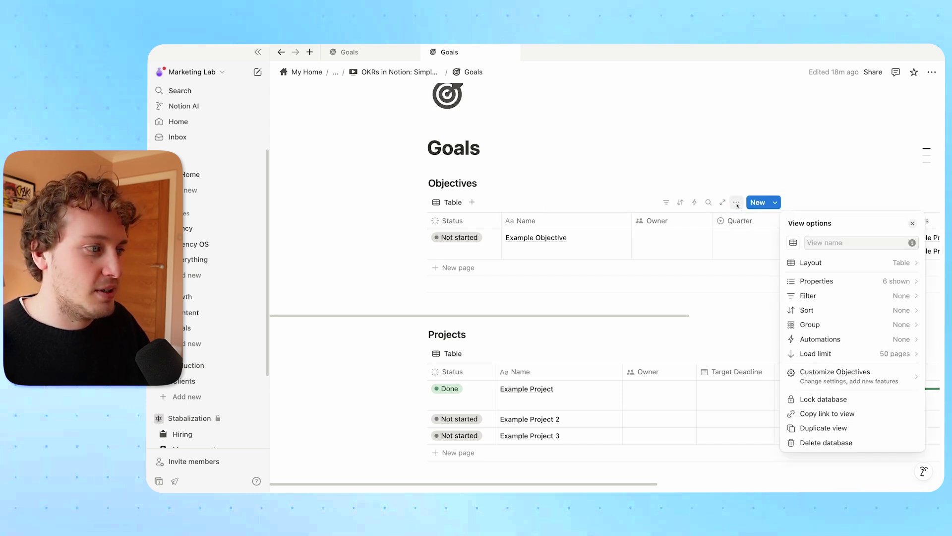
click(832, 263)
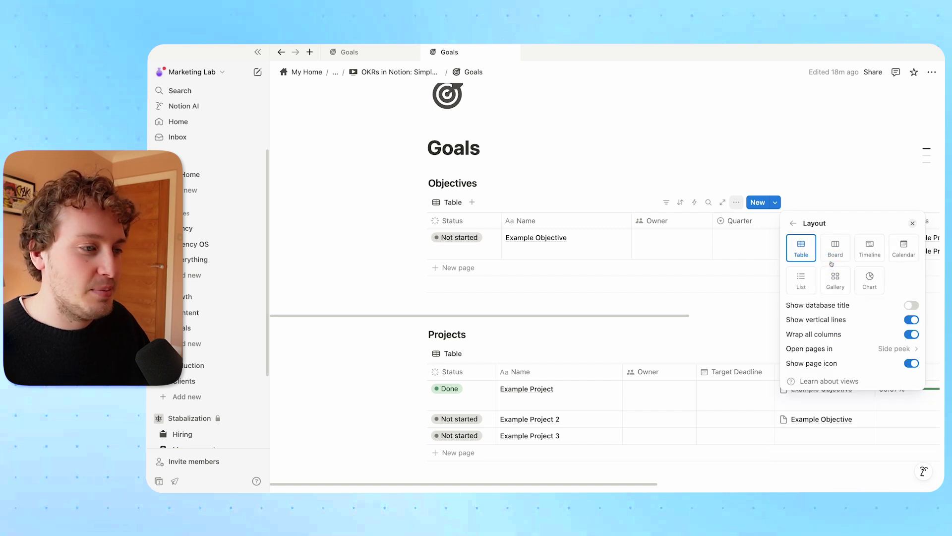
click(837, 250)
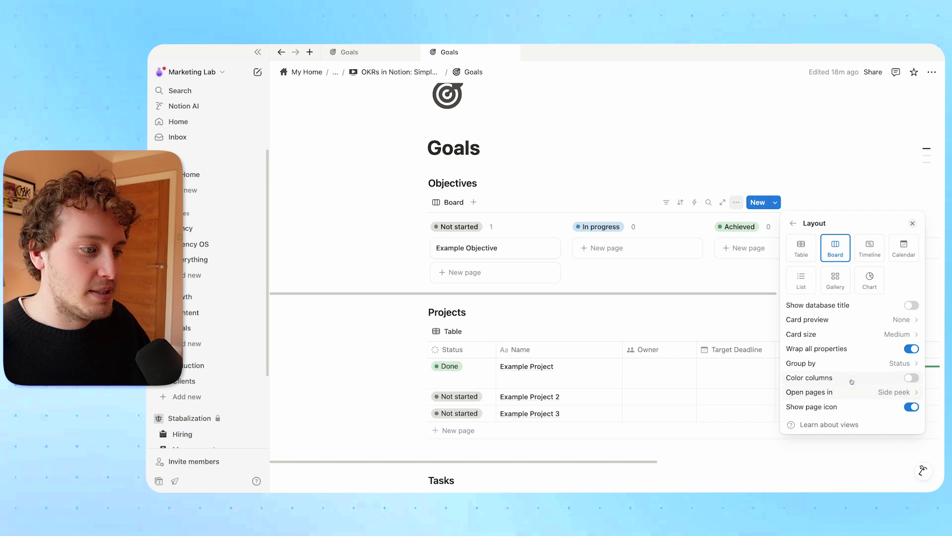
click(827, 367)
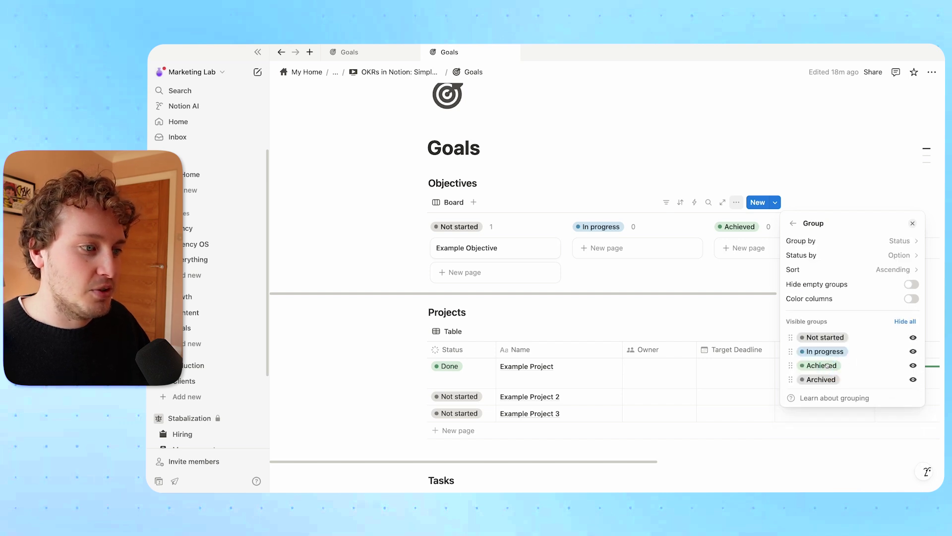
click(843, 241)
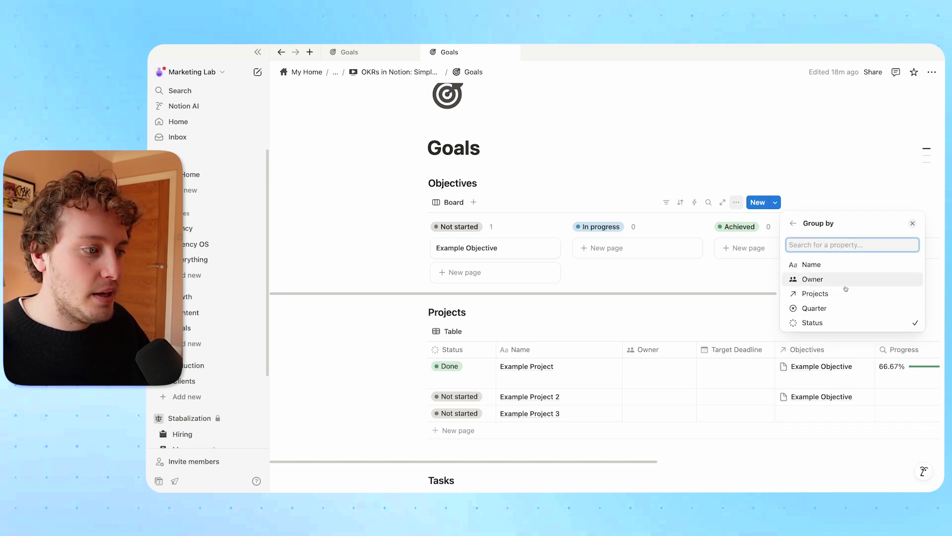
click(822, 309)
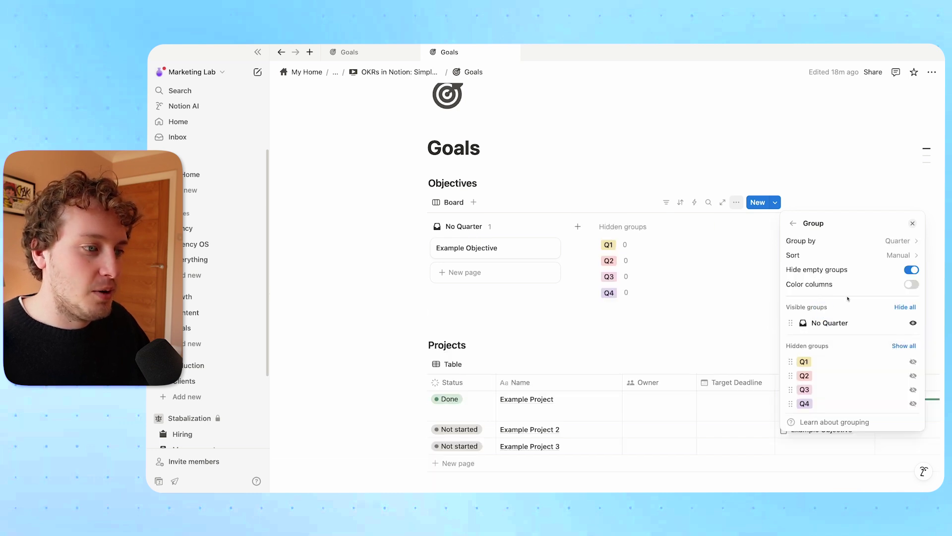
Colour the columns, show empty groups, put No Quarter first, and move Example Objective into Q2.
click(907, 285)
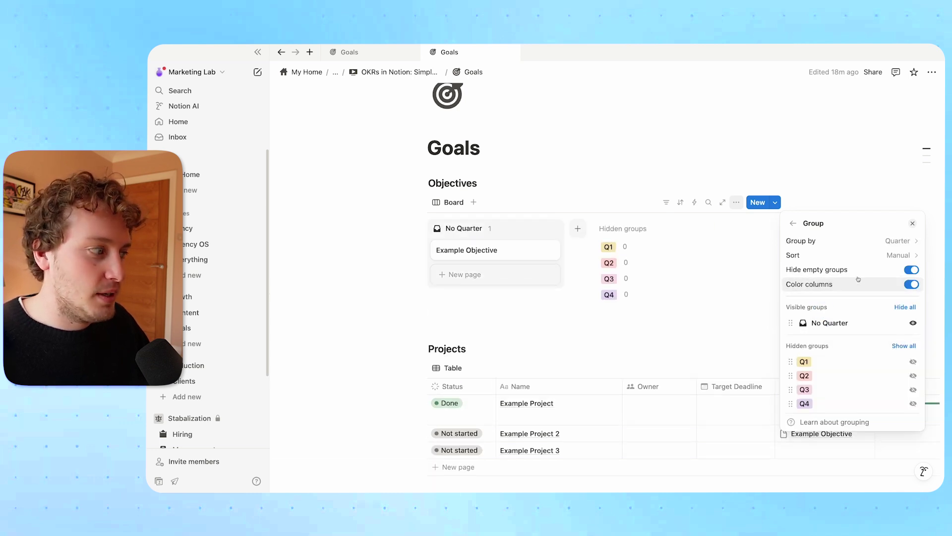
click(912, 270)
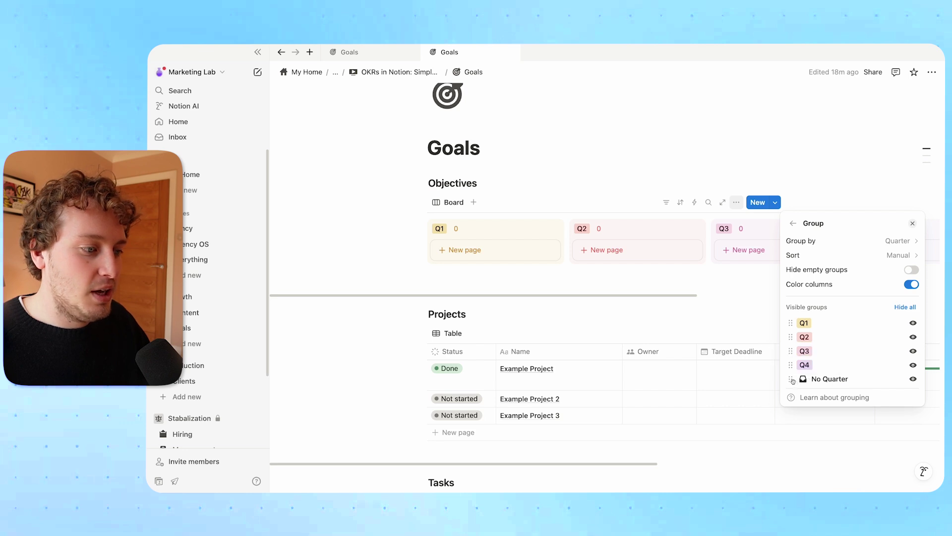
drag(791, 380, 788, 323)
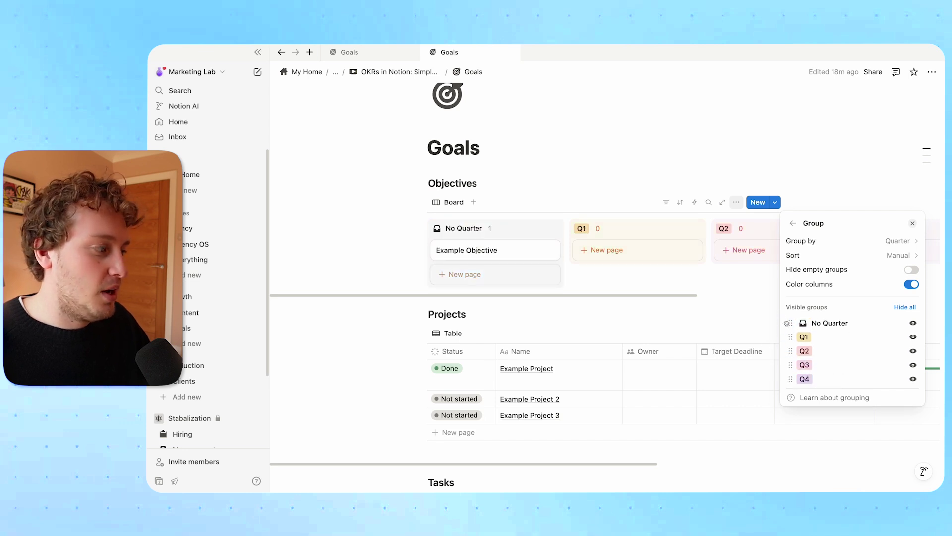
click(585, 192)
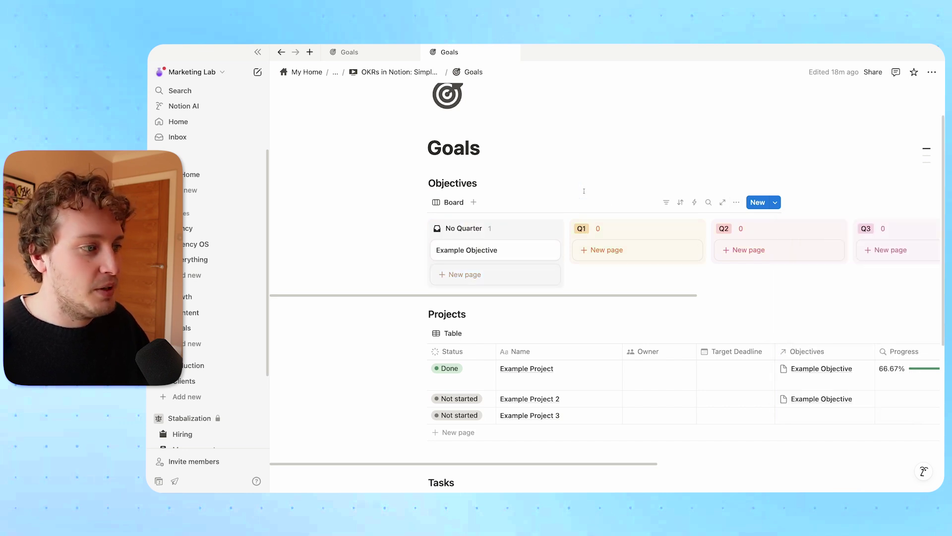
scroll(600, 230, right, 3)
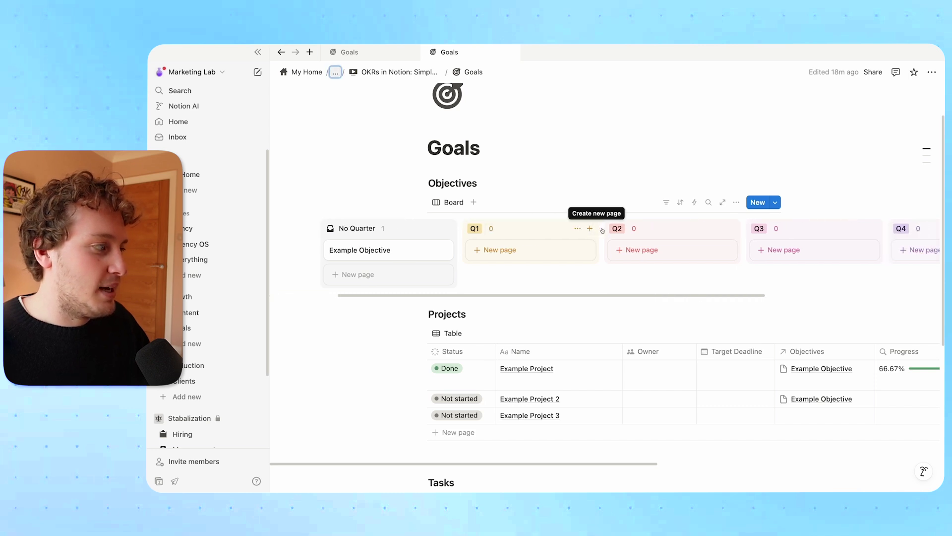
scroll(602, 230, left, 3)
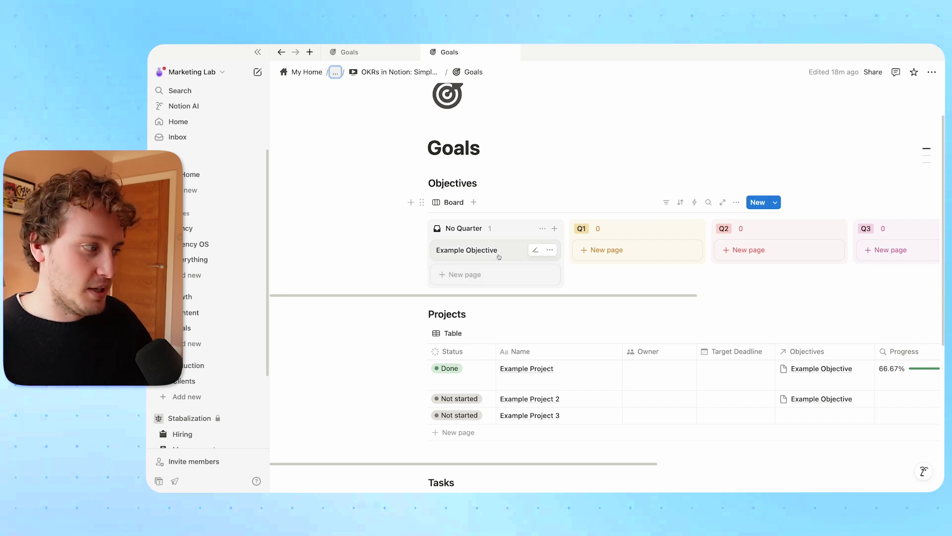
drag(499, 256, 749, 251)
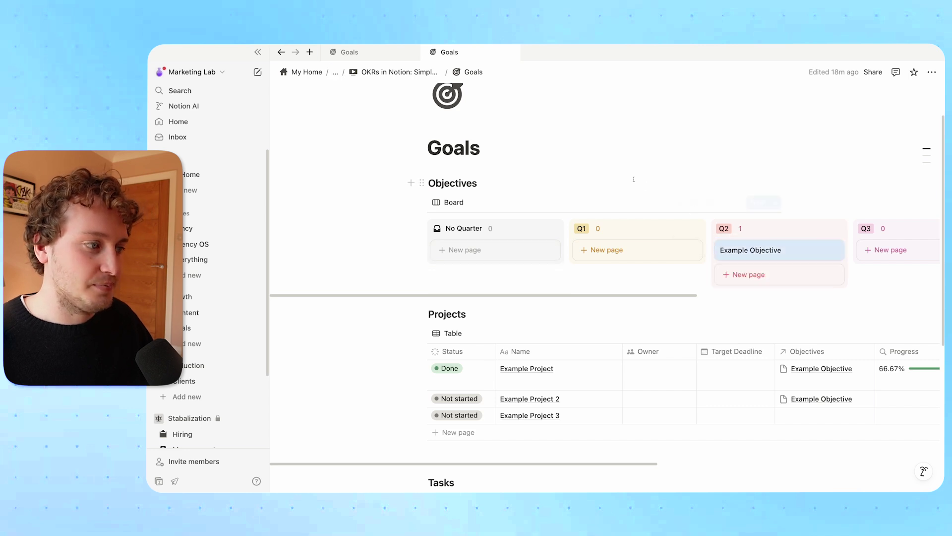
Show the Owner and Progress properties on the Objectives board cards.
click(736, 204)
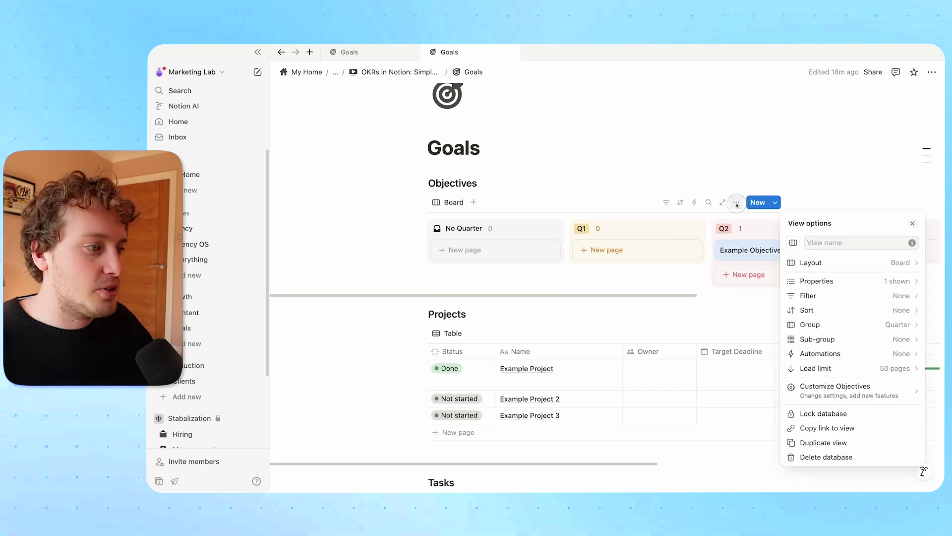
click(832, 283)
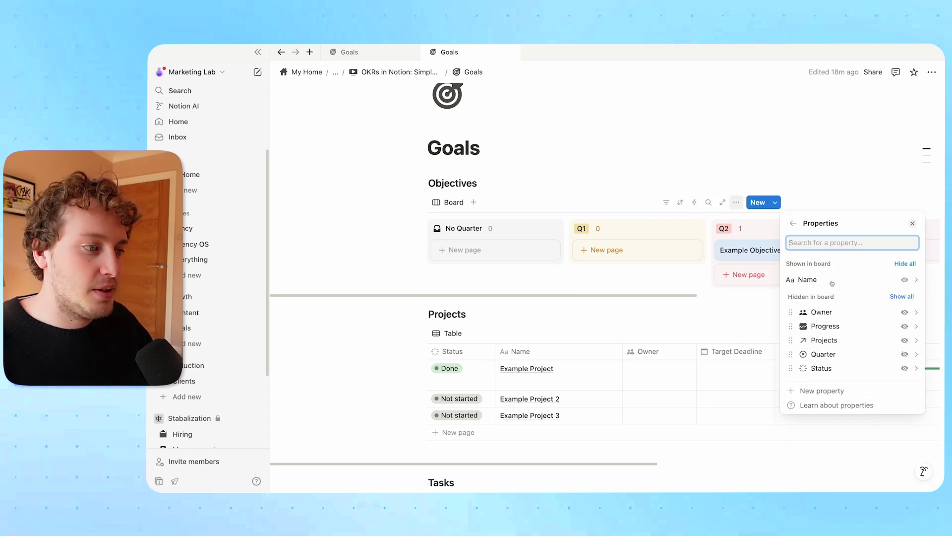
click(905, 312)
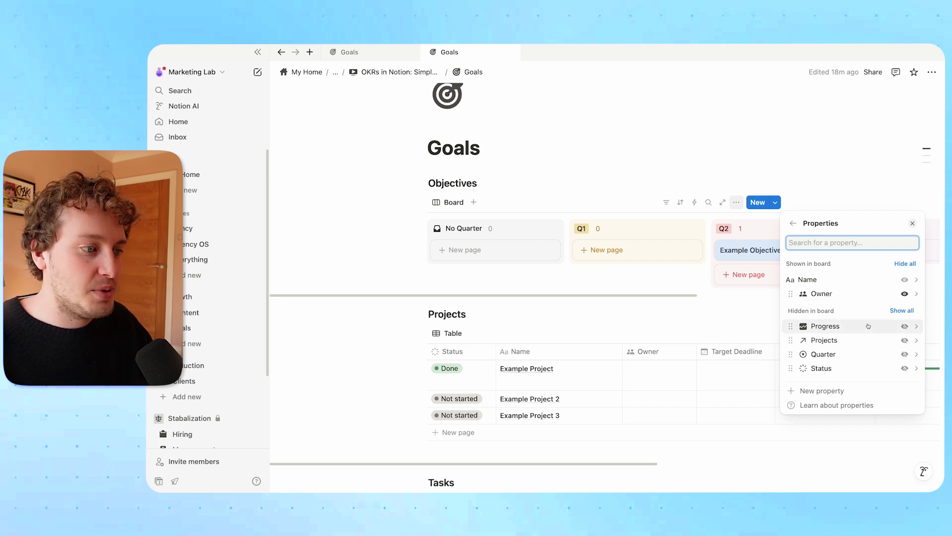
click(904, 326)
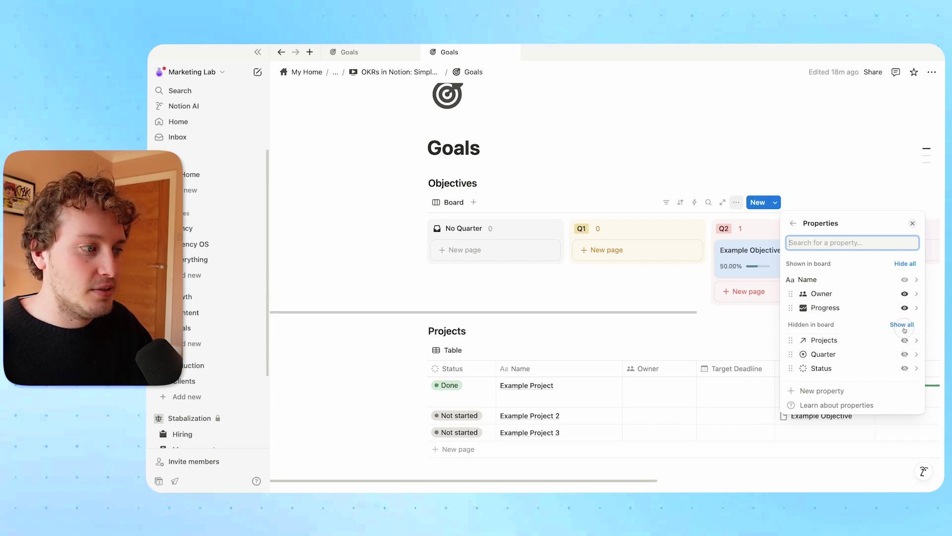
click(661, 186)
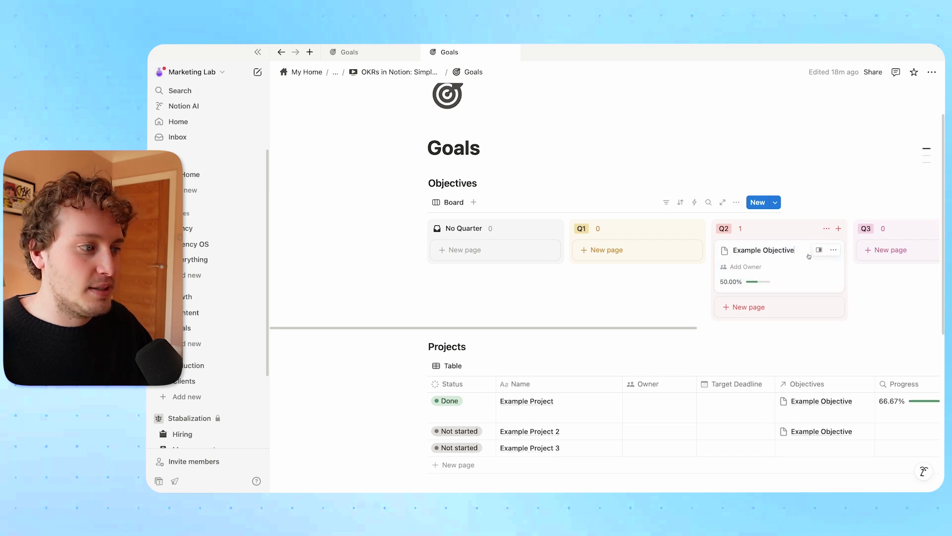
Assign the current user as owner of Example Objective.
click(747, 266)
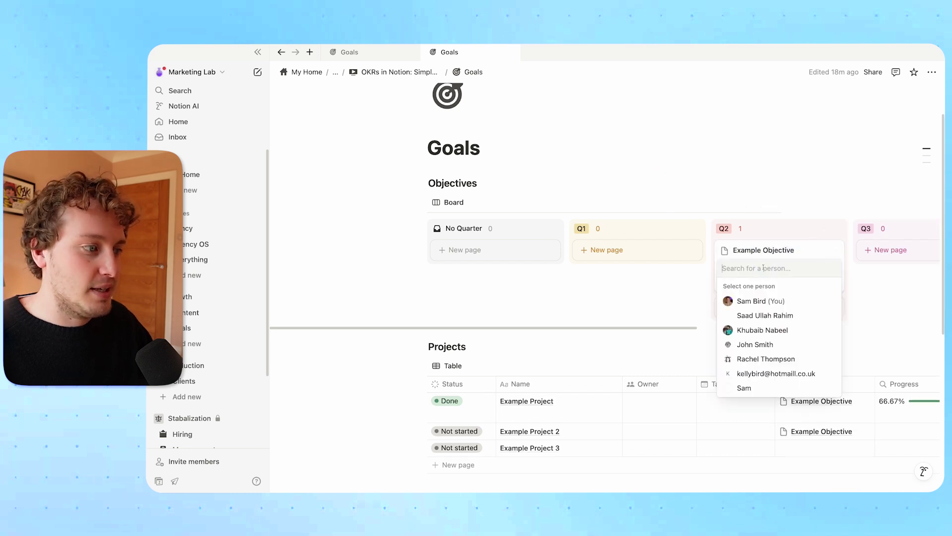
click(758, 300)
click(632, 172)
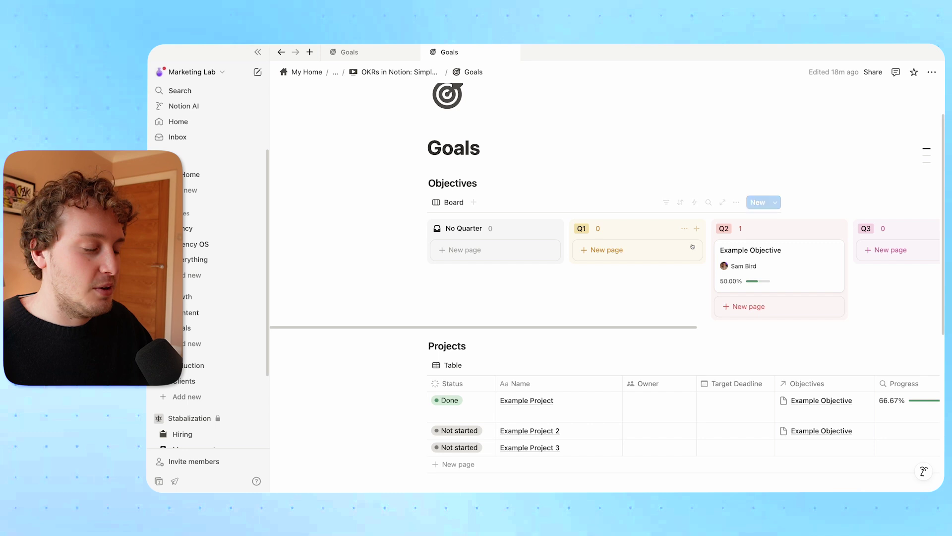
scroll(692, 246, right, 8)
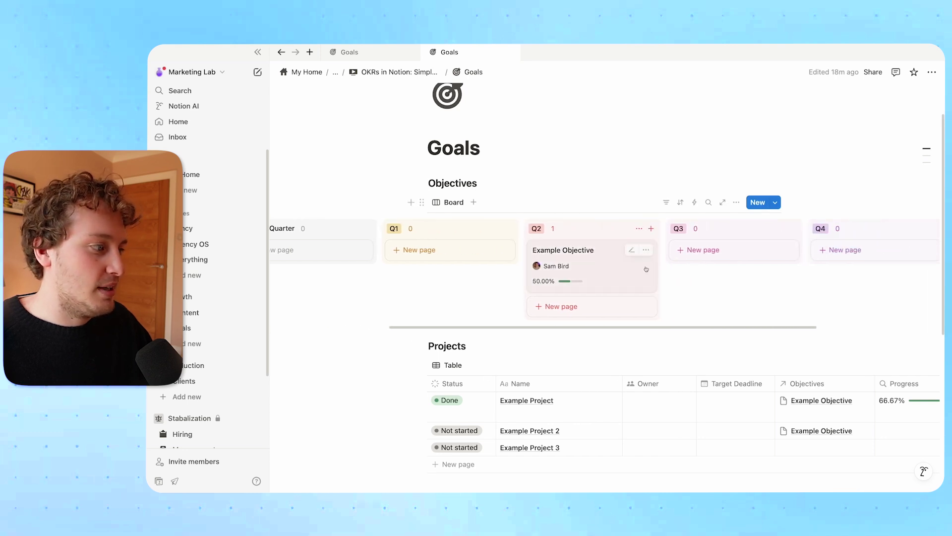
scroll(590, 295, left, 7)
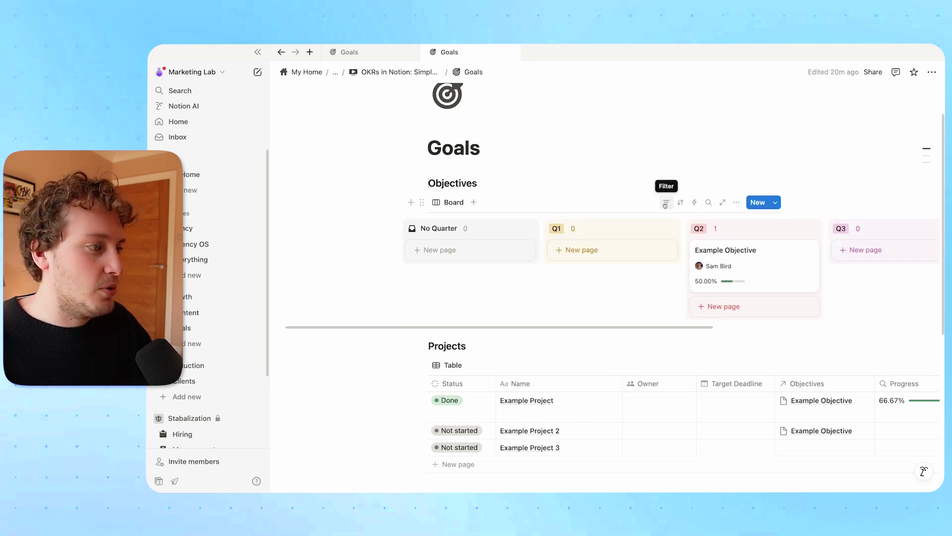
Add a Status 'is not' Complete filter to the Objectives board and save it for everyone.
click(665, 203)
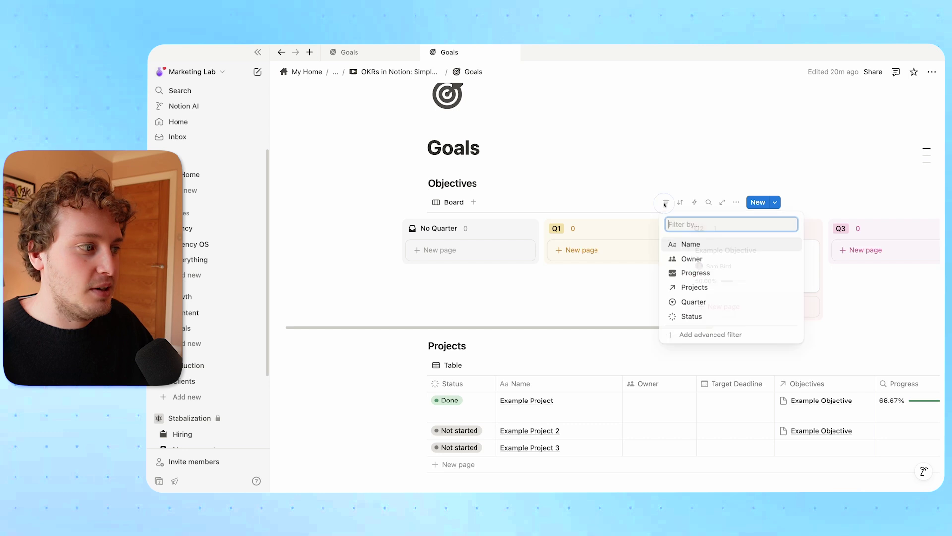
click(702, 319)
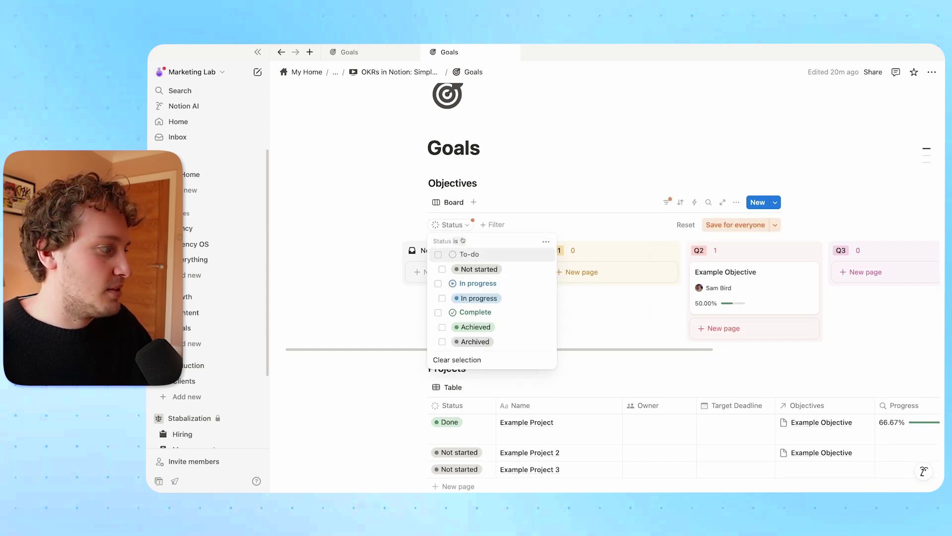
click(459, 241)
click(463, 269)
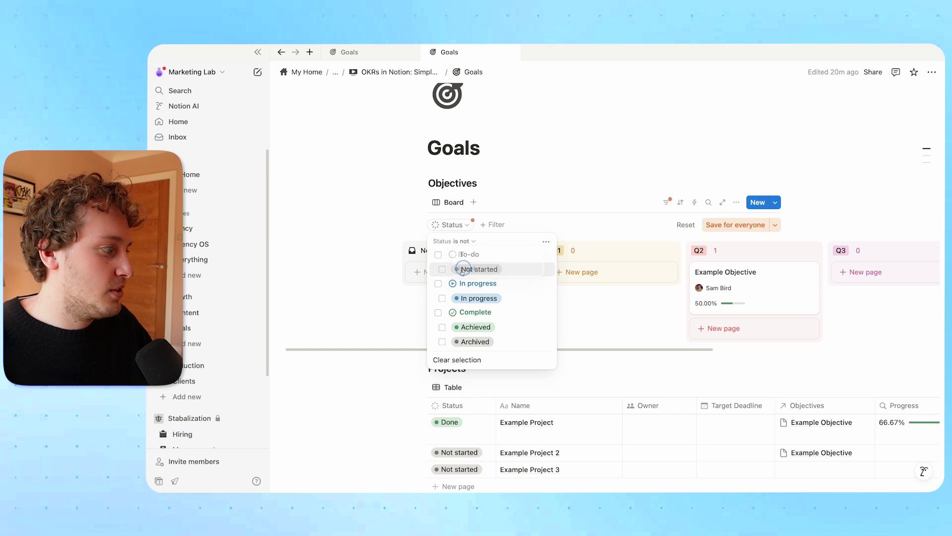
click(438, 312)
click(718, 226)
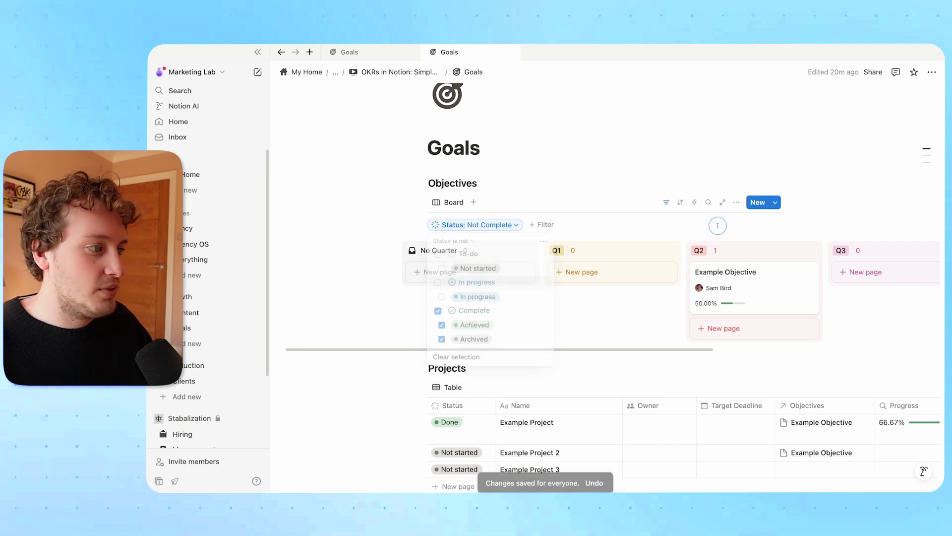
scroll(624, 259, down, 3)
scroll(624, 260, up, 3)
scroll(713, 257, right, 4)
scroll(713, 257, left, 3)
scroll(664, 252, right, 3)
scroll(496, 258, left, 6)
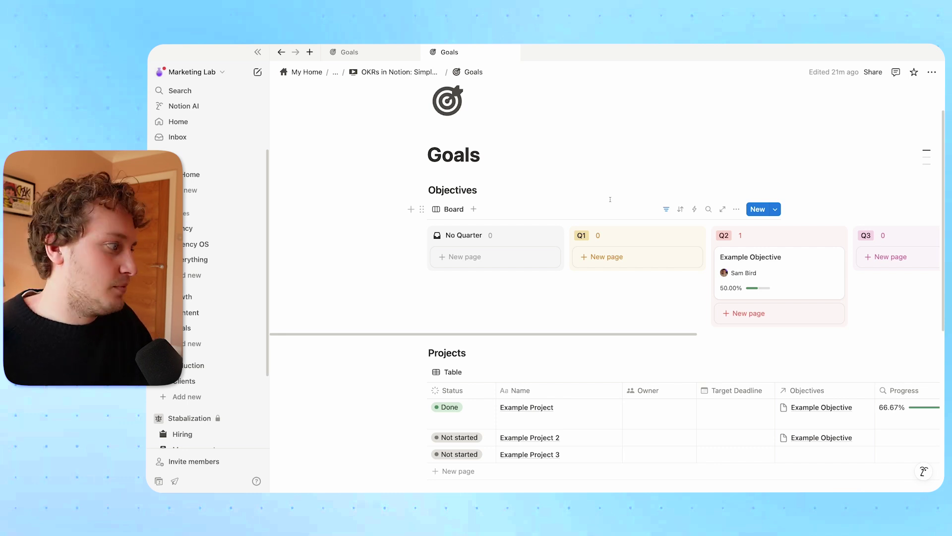
Rename the Objectives board view to 'by Quarter'.
click(452, 209)
click(460, 228)
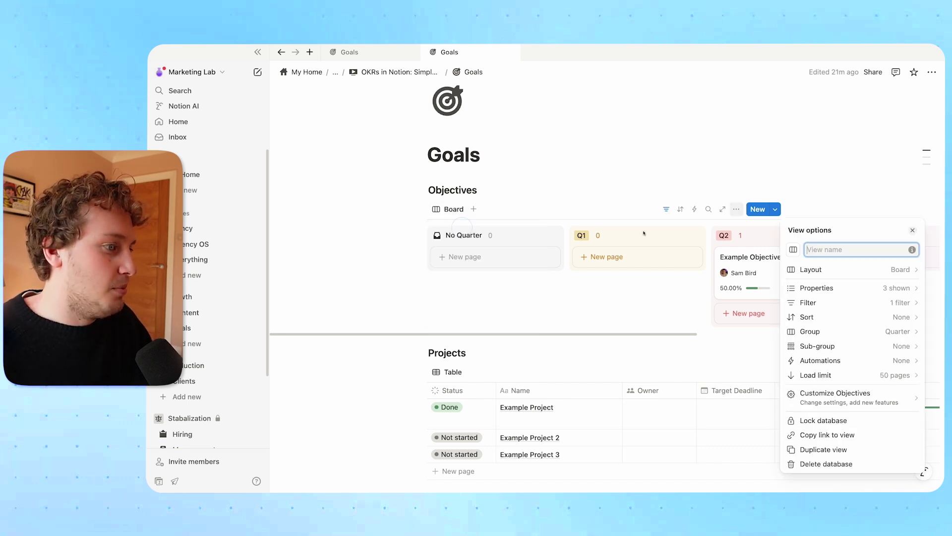
text(by )
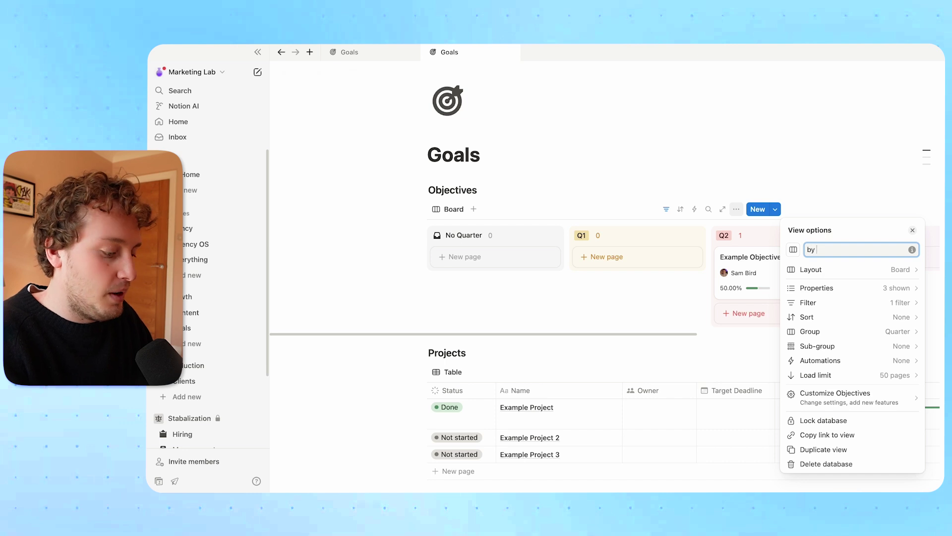
text(Quarter)
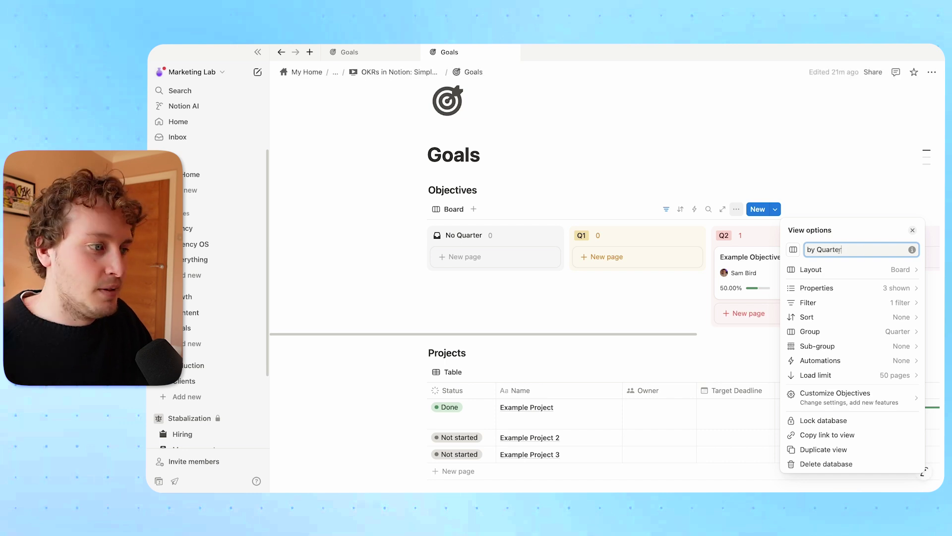
key(Return)
Give the 'by Quarter' view a calendar icon from the 'cal' search.
click(793, 250)
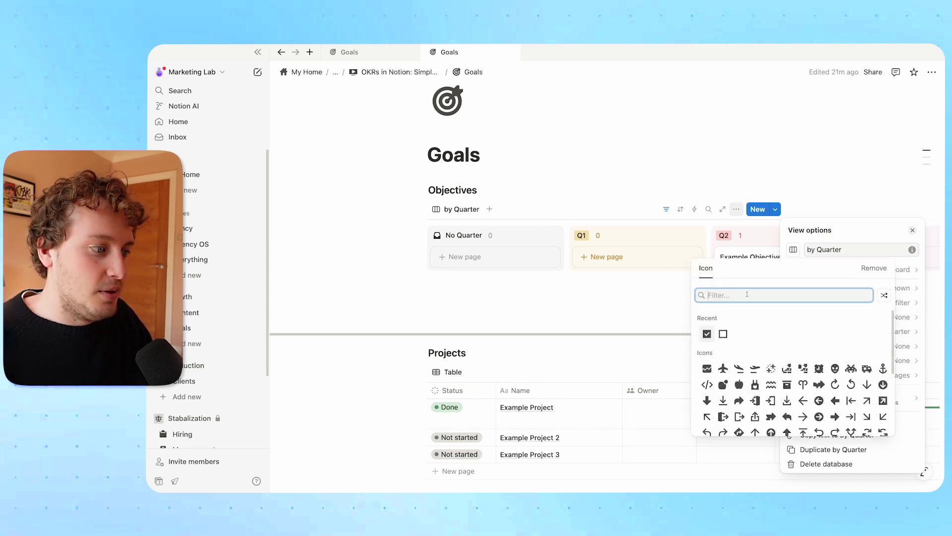
text(cal)
click(707, 318)
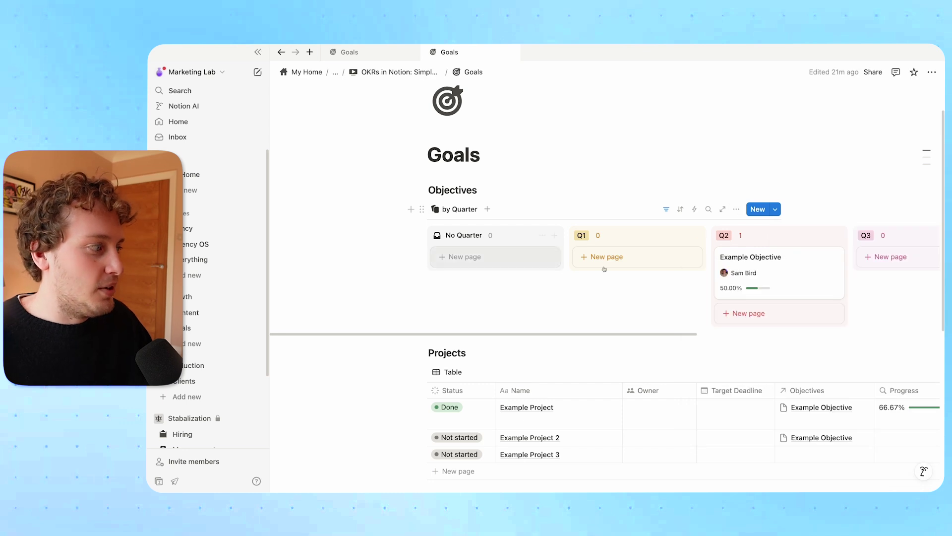
scroll(575, 234, right, 5)
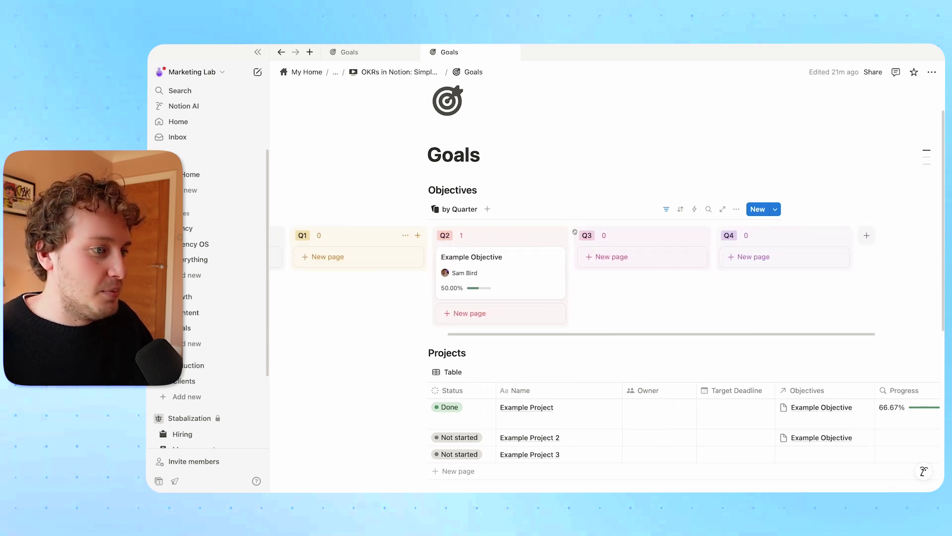
scroll(575, 232, left, 5)
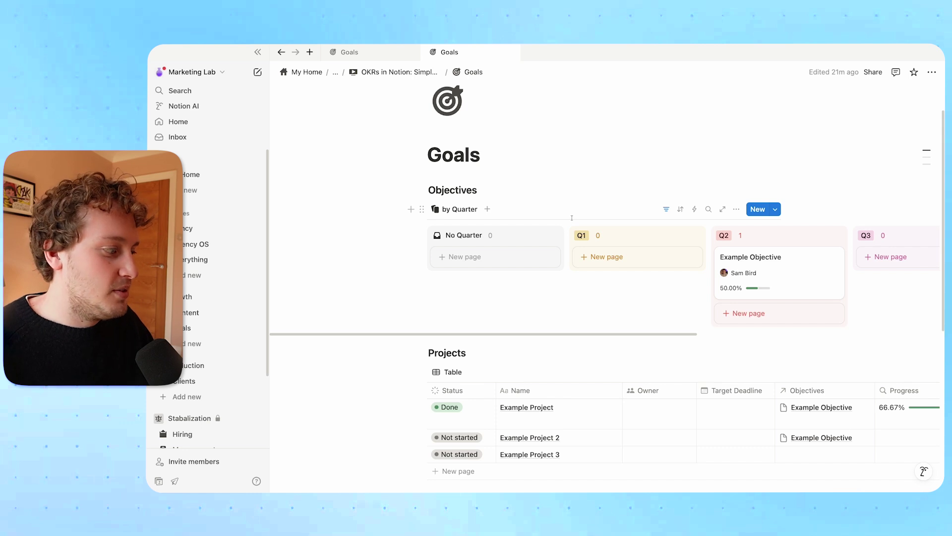
scroll(572, 218, down, 3)
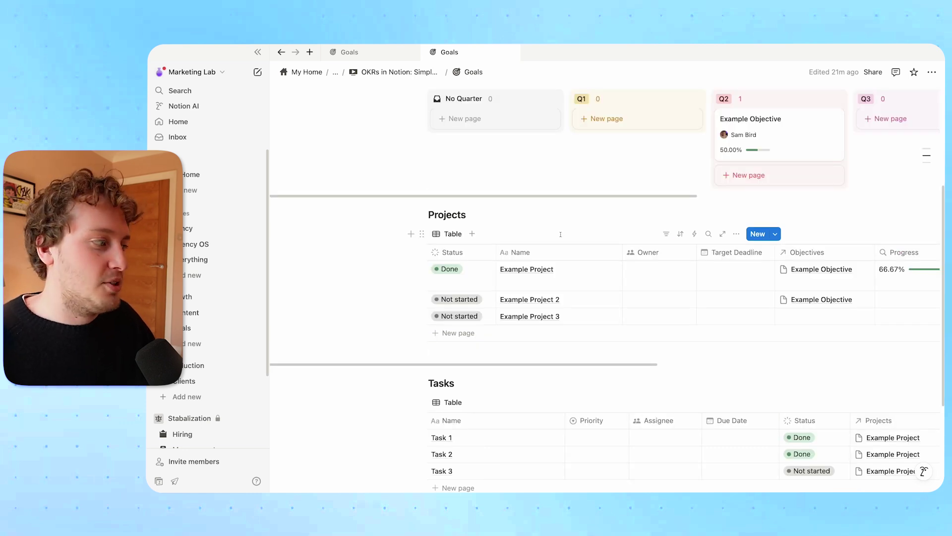
scroll(561, 234, up, 3)
scroll(553, 235, down, 3)
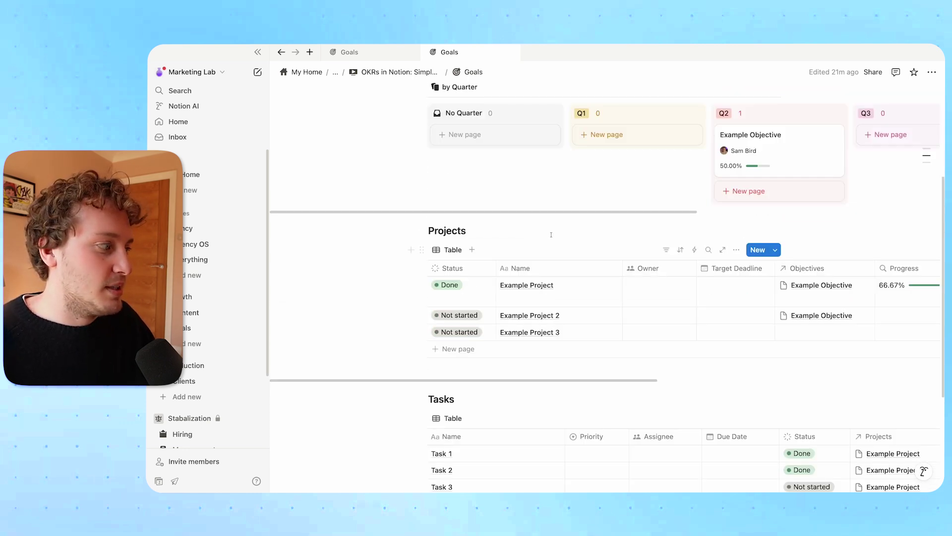
scroll(556, 243, down, 1)
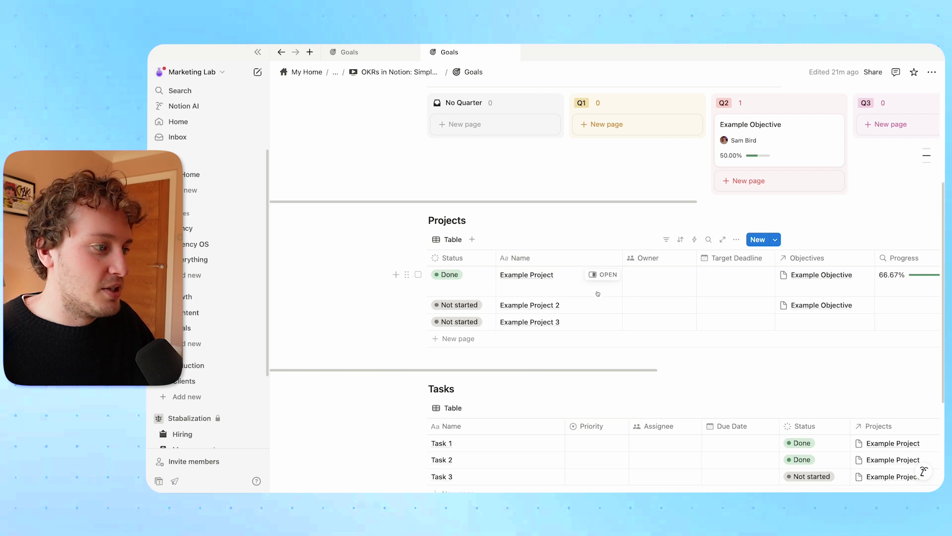
Group the Projects table by Objectives.
click(736, 240)
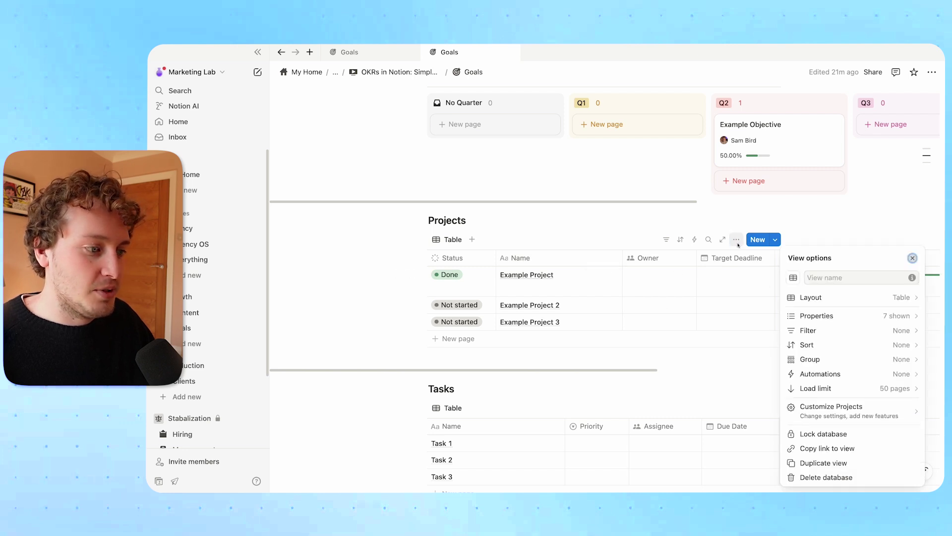
click(817, 360)
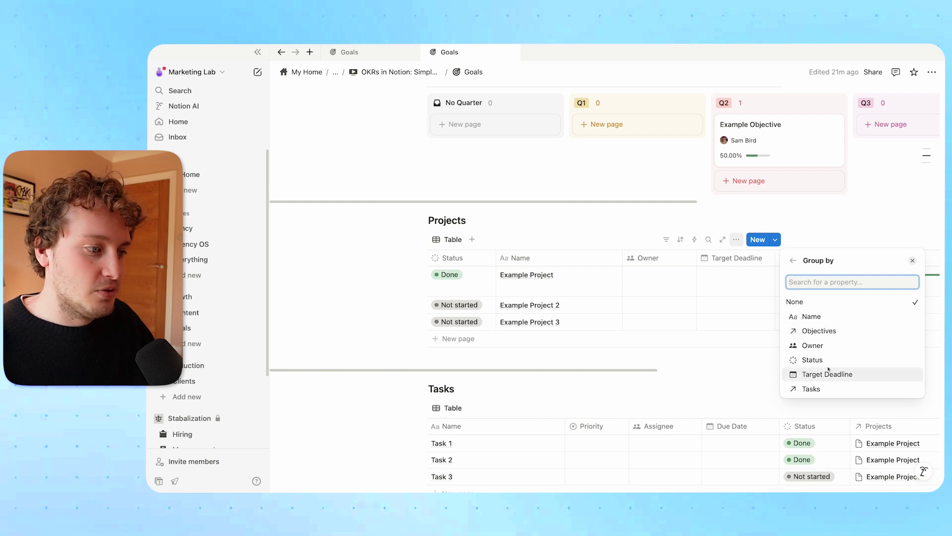
click(819, 331)
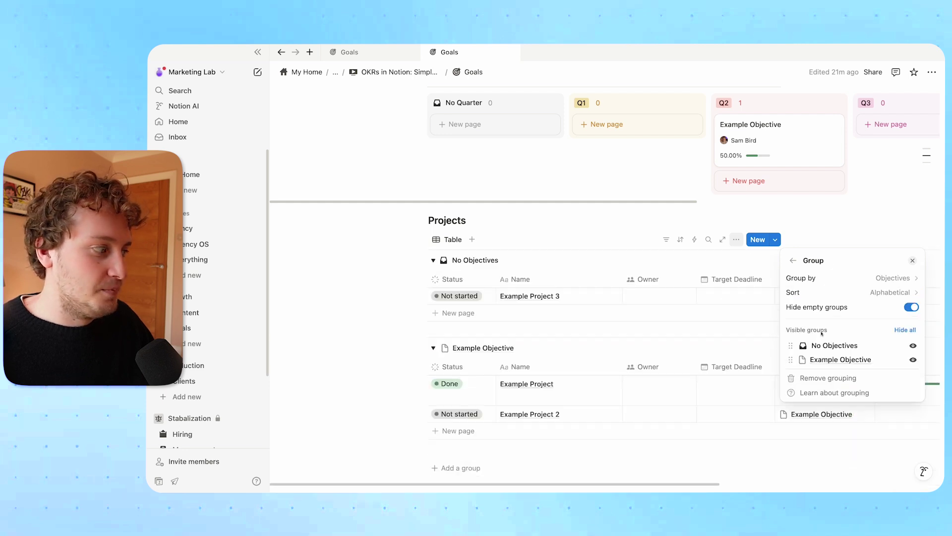
click(575, 234)
scroll(547, 305, down, 3)
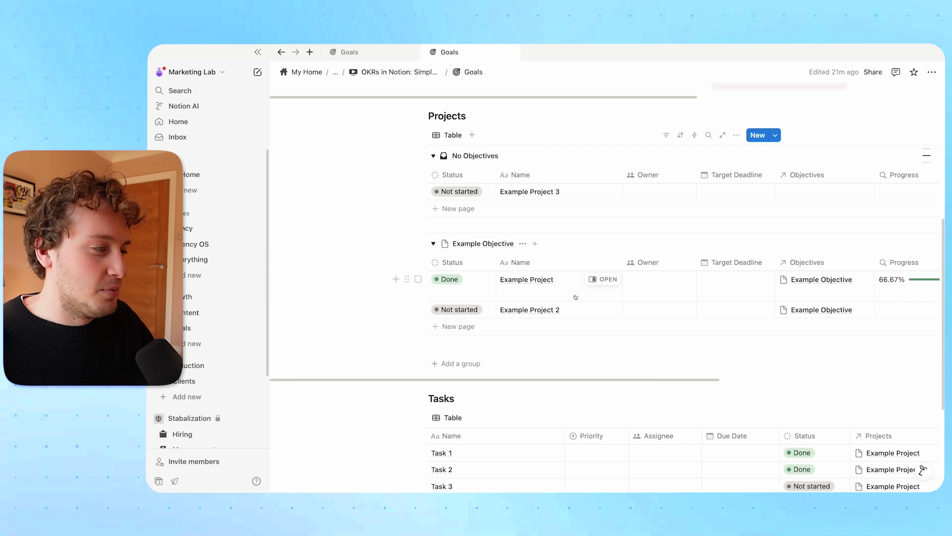
scroll(545, 278, up, 1)
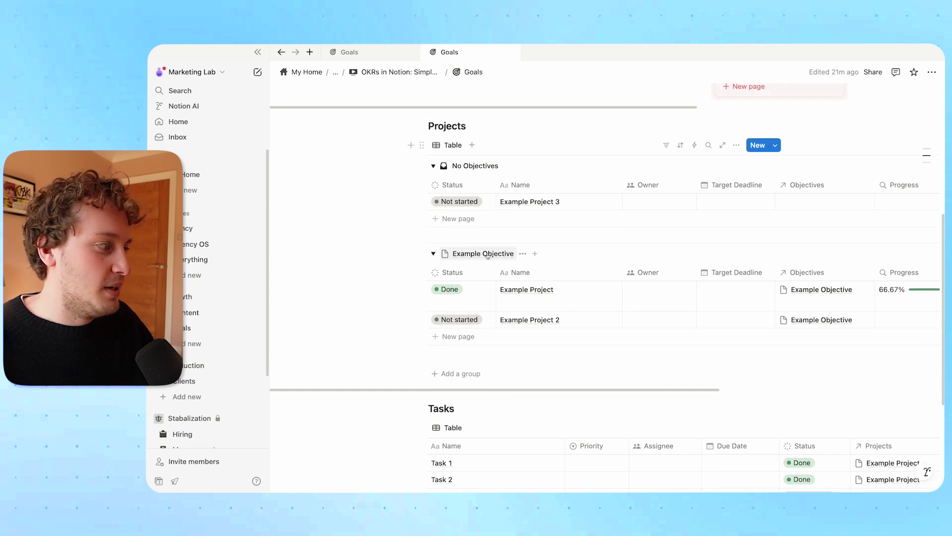
Hide the Objectives and Tasks columns from the Projects view.
click(810, 185)
click(816, 291)
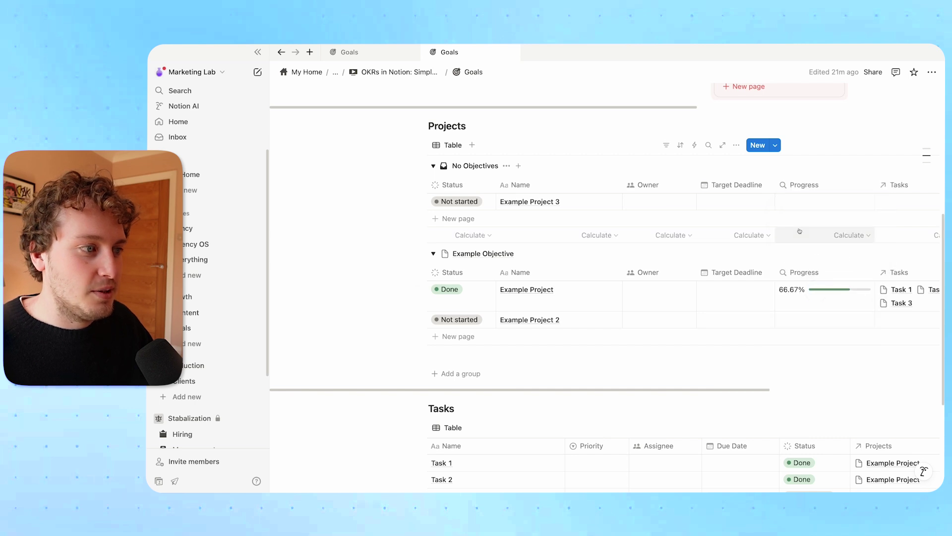
scroll(803, 223, down, 3)
scroll(803, 224, up, 5)
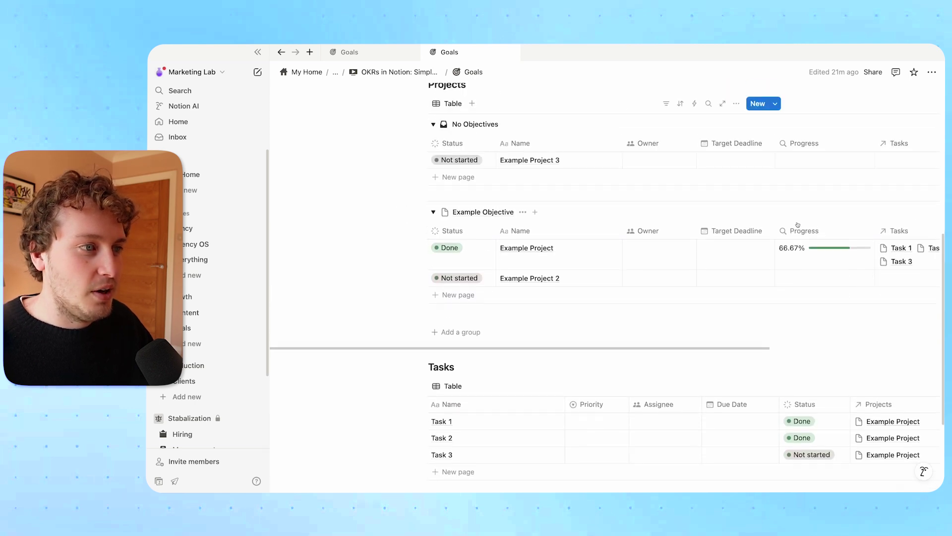
click(843, 226)
click(852, 331)
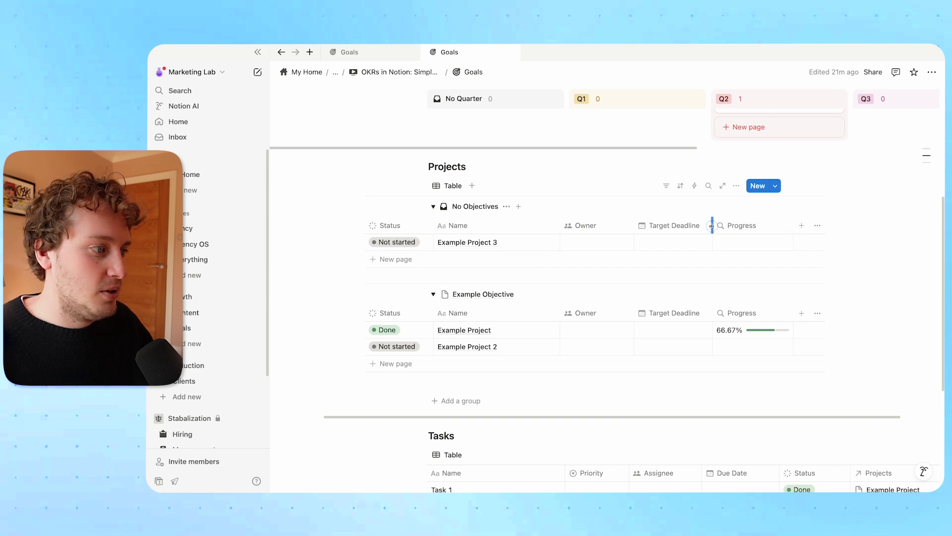
scroll(660, 213, up, 1)
Filter the Projects table to Status 'is not' Complete and save it for everyone.
click(665, 208)
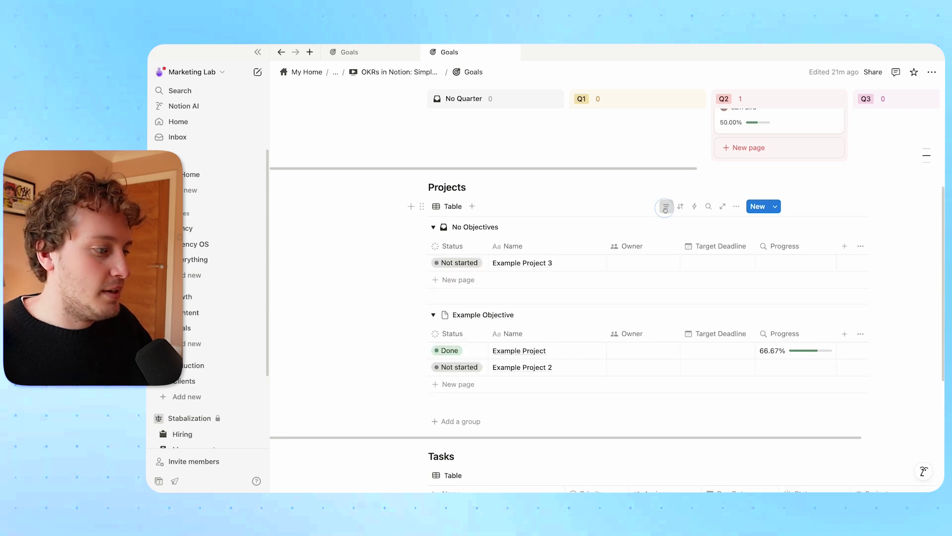
click(707, 307)
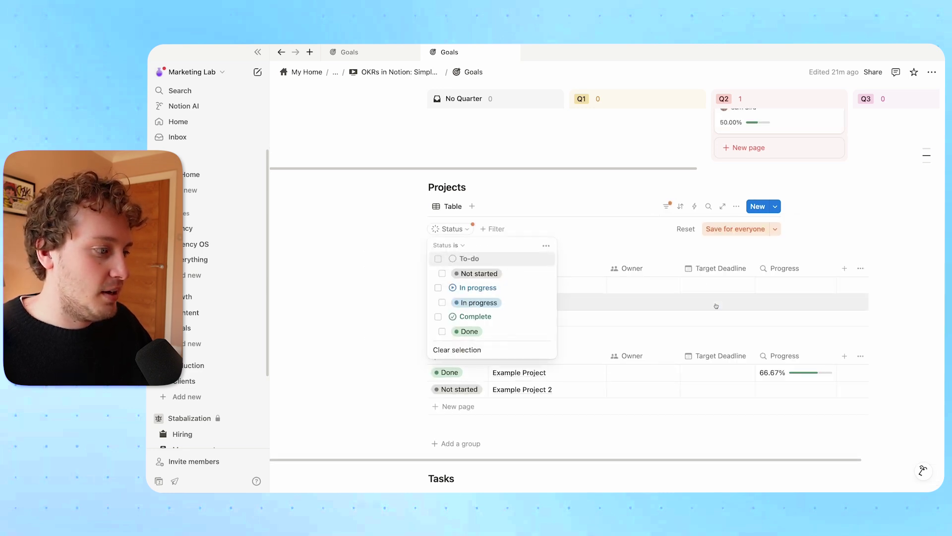
click(459, 245)
click(462, 274)
click(438, 316)
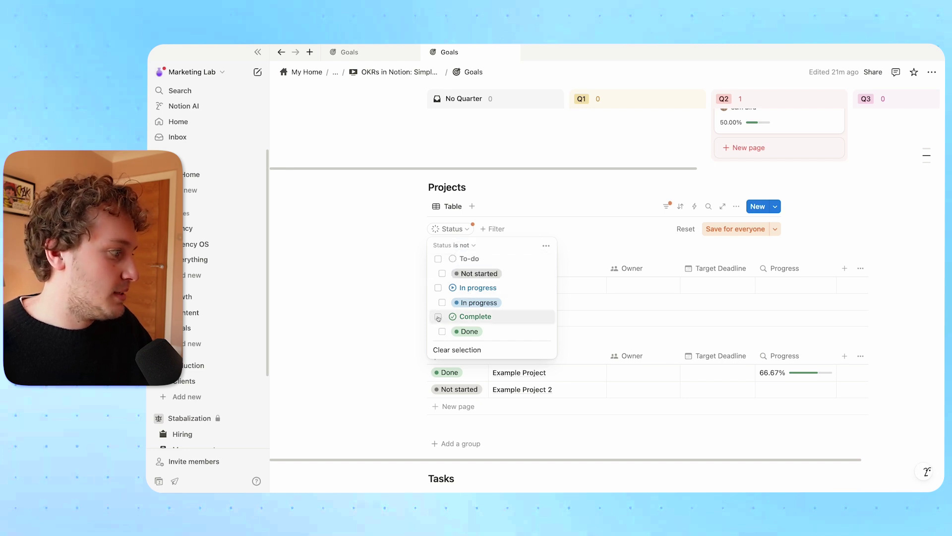
click(720, 230)
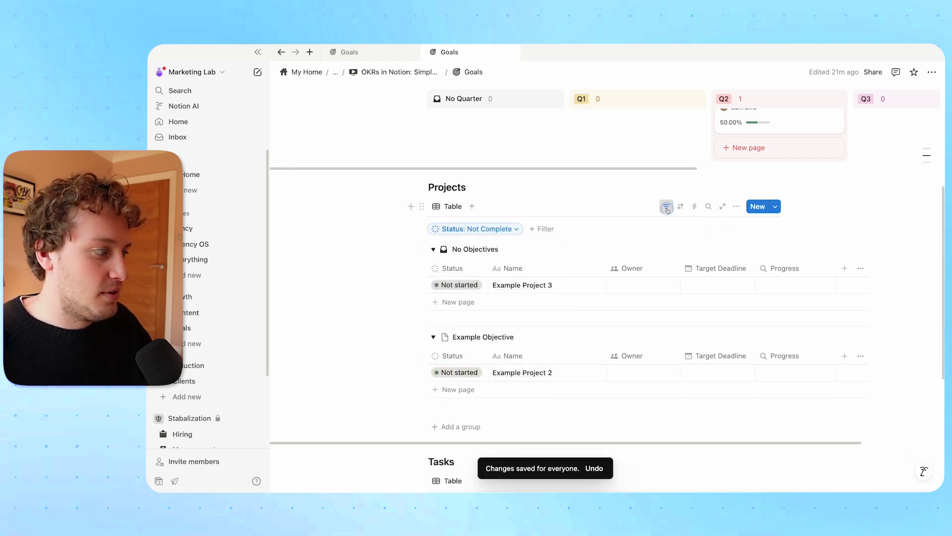
Rename the Projects view to 'by Objective'.
click(736, 206)
text(by Objective)
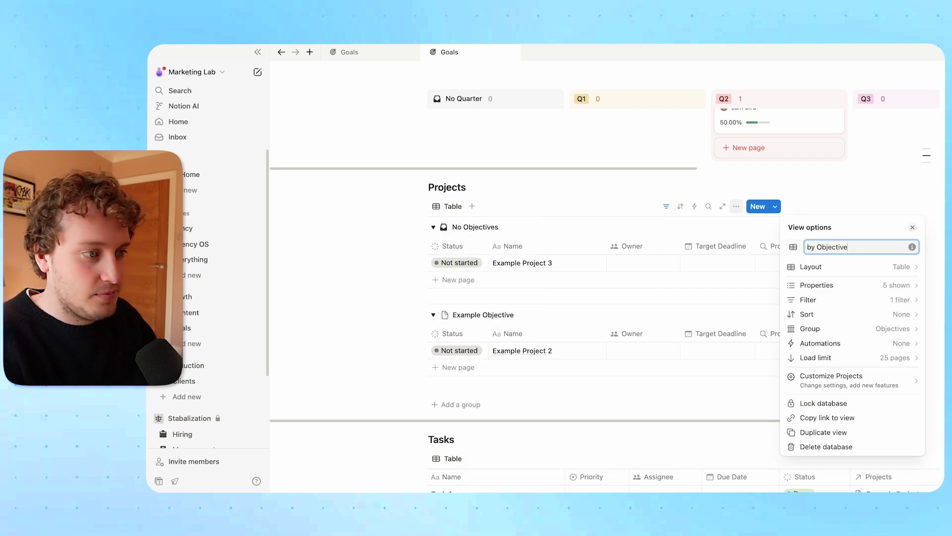
key(Escape)
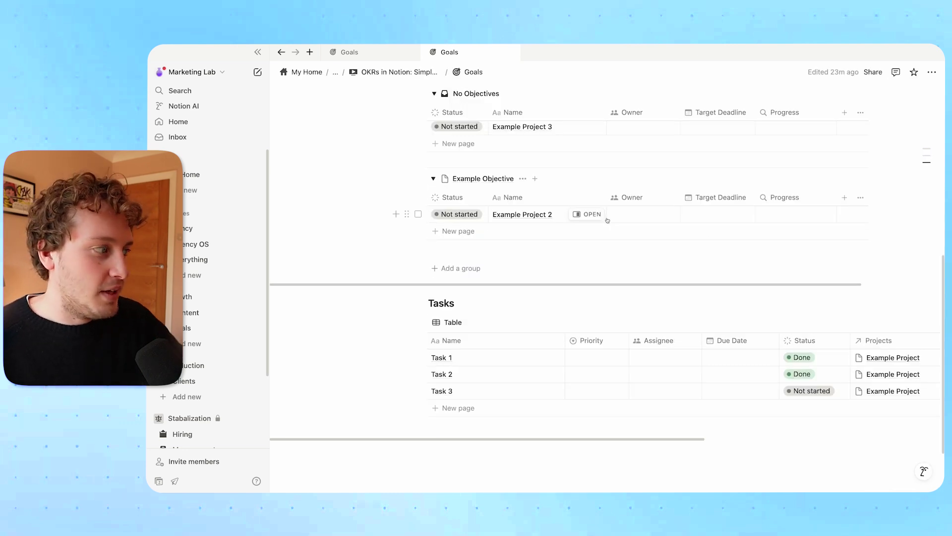
scroll(616, 236, up, 2)
scroll(617, 235, up, 6)
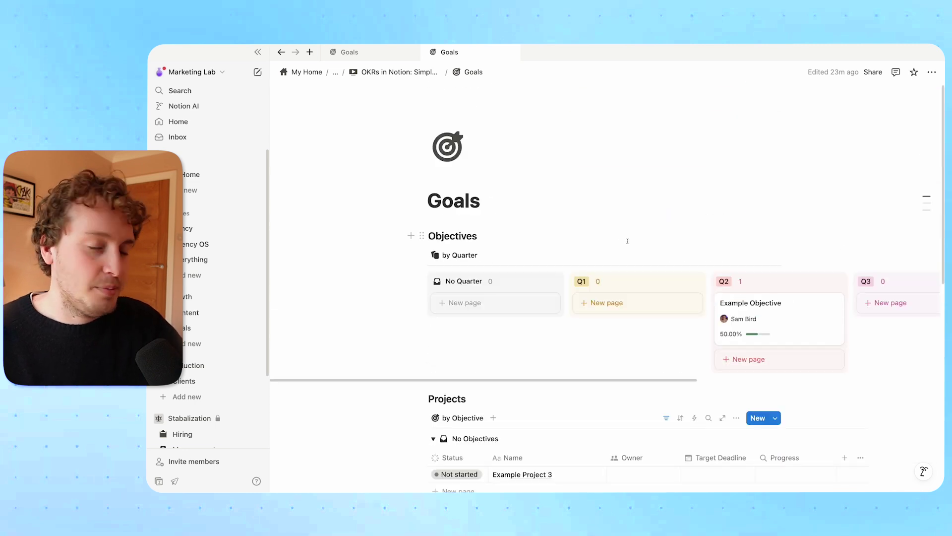